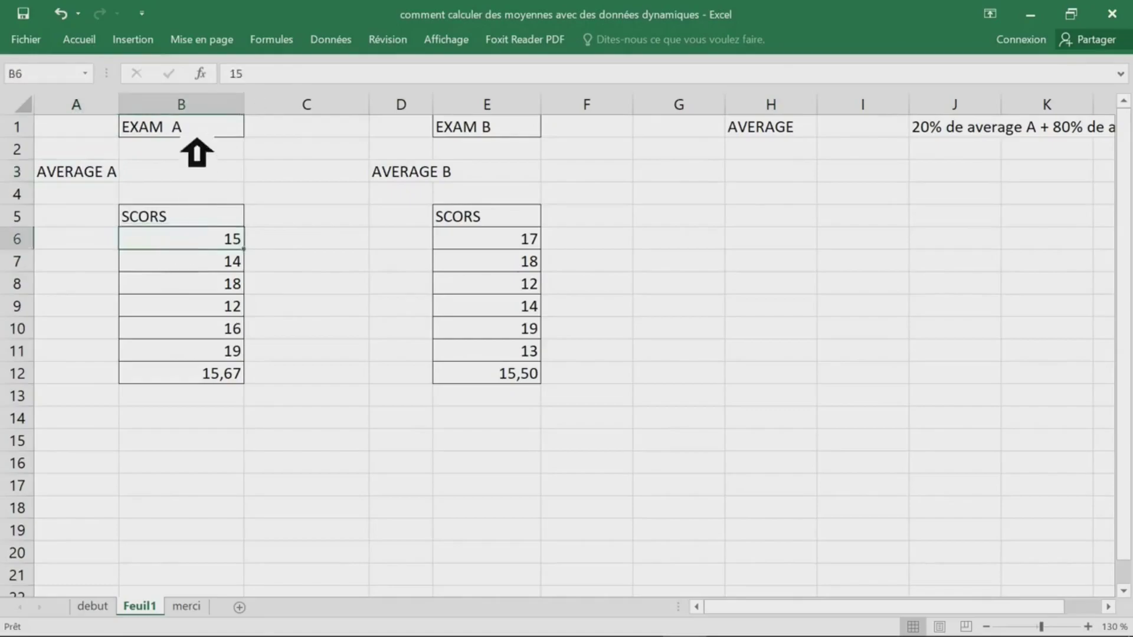
{"action": "left_click_drag", "start_coordinate": [195, 247], "coordinate": [200, 386]}
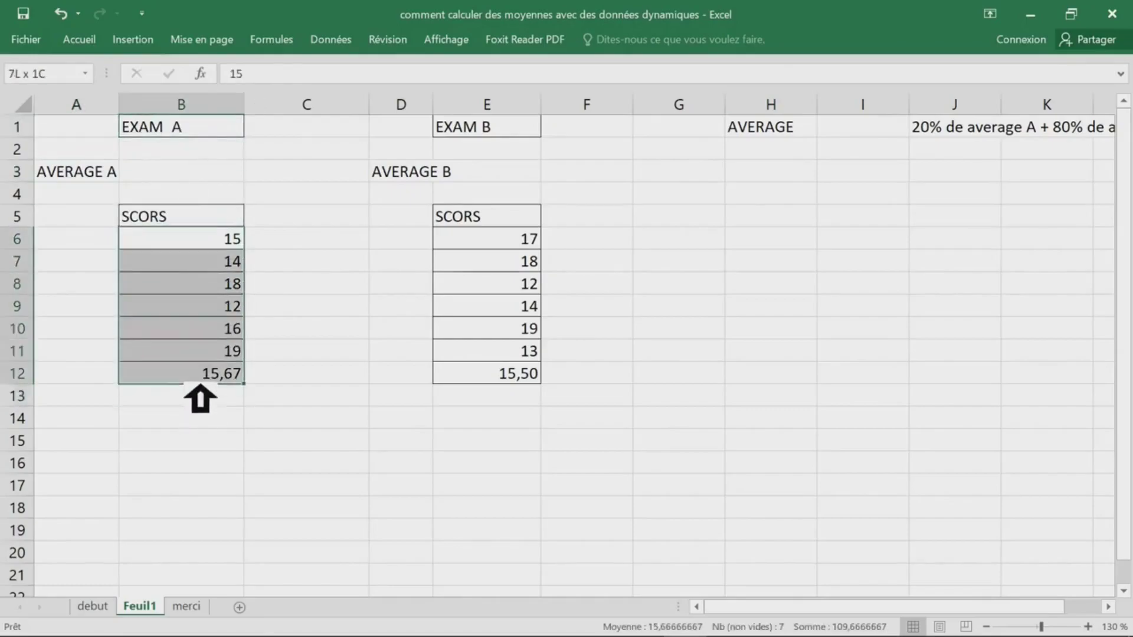
{"action": "left_click_drag", "start_coordinate": [184, 127], "coordinate": [198, 393]}
{"action": "left_click", "coordinate": [511, 109]}
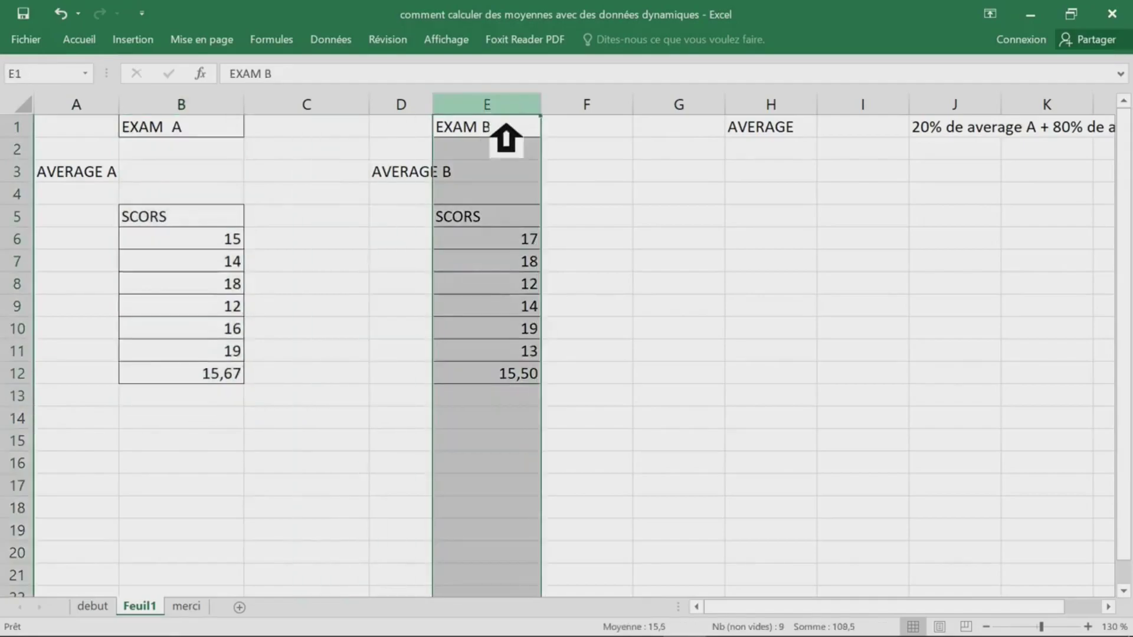
{"action": "left_click_drag", "start_coordinate": [511, 237], "coordinate": [513, 370]}
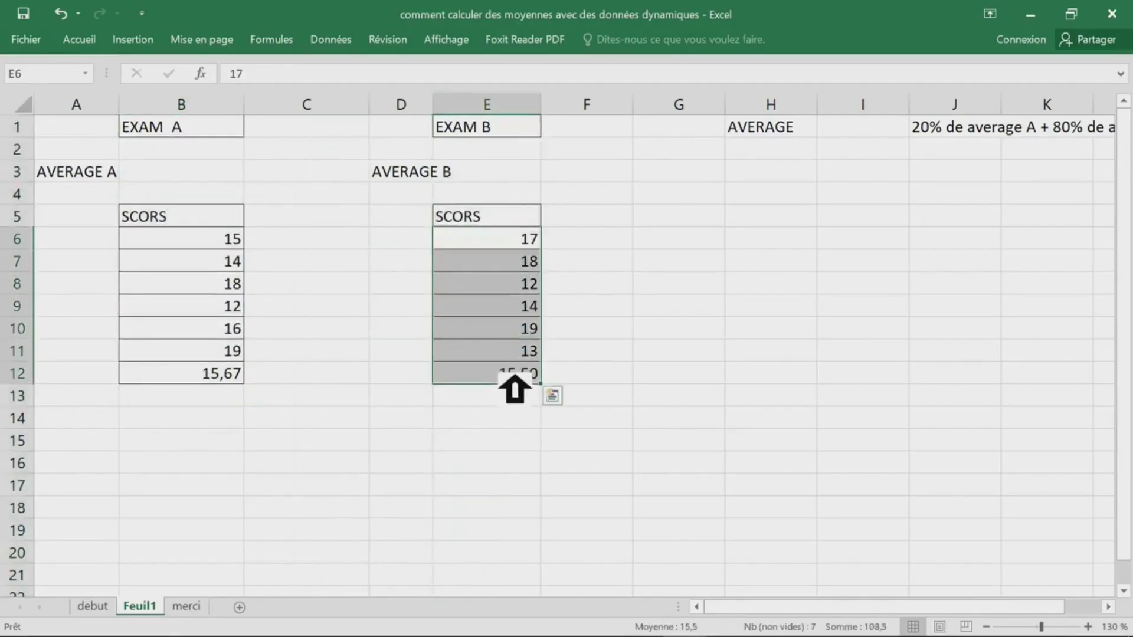
Clear the average formulas in cells E12 and B12, below the two score lists.
{"action": "left_click", "coordinate": [512, 379]}
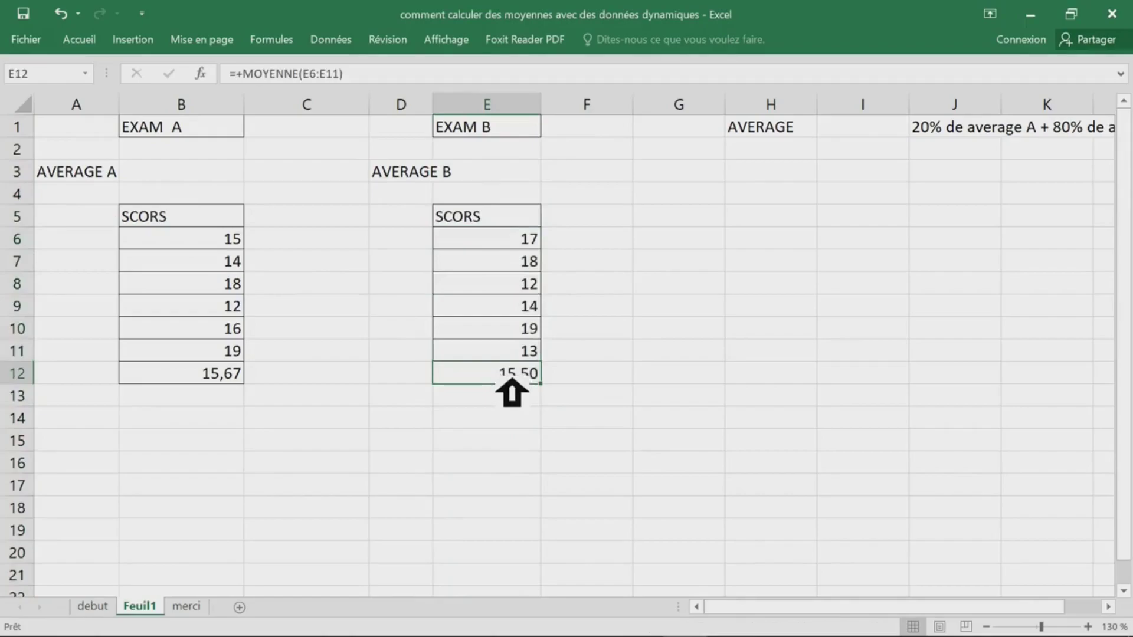
{"action": "key", "text": "Delete"}
{"action": "left_click", "coordinate": [172, 379]}
{"action": "key", "text": "Delete"}
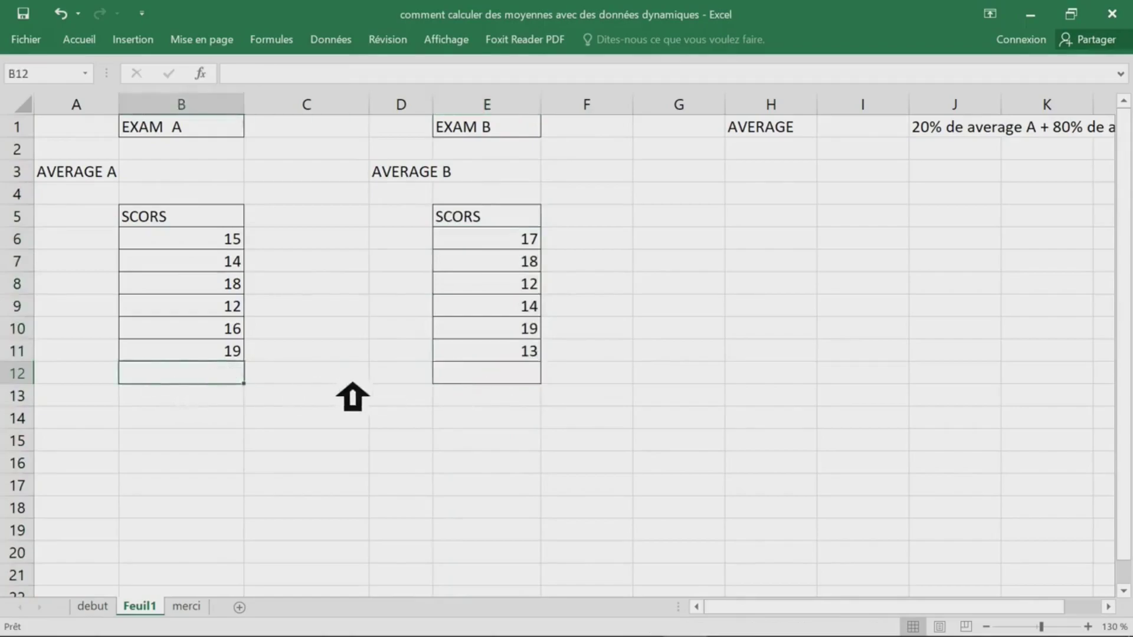
Widen column A to give the AVERAGE A label more room.
{"action": "left_click_drag", "start_coordinate": [227, 247], "coordinate": [228, 336]}
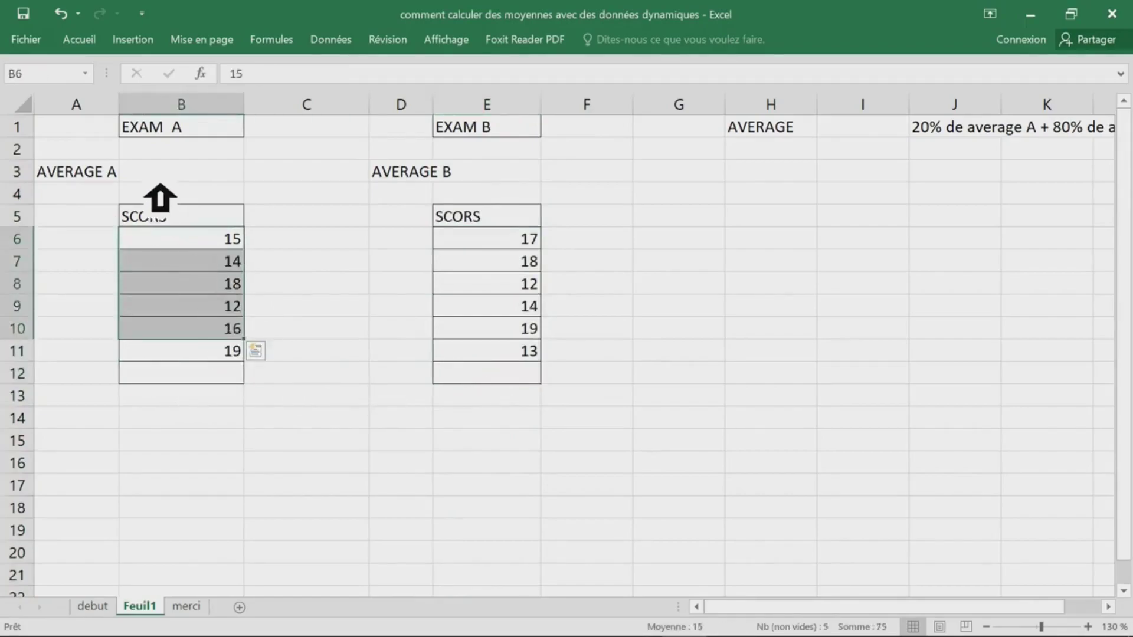
{"action": "left_click", "coordinate": [148, 172]}
{"action": "left_click_drag", "start_coordinate": [119, 105], "coordinate": [149, 109]}
{"action": "left_click", "coordinate": [133, 174]}
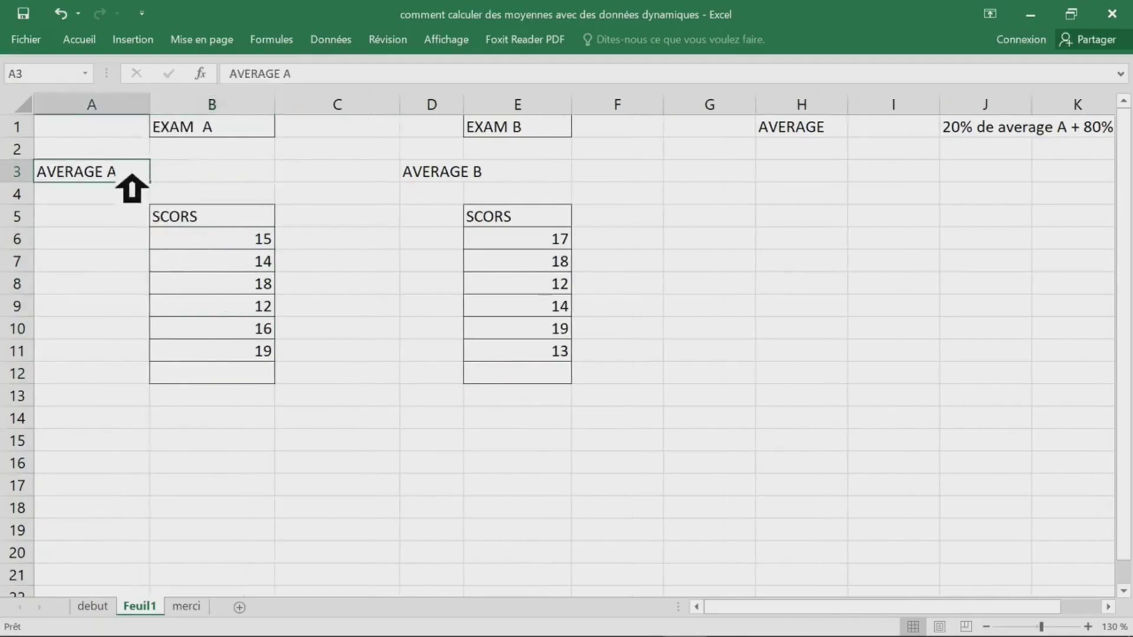
Move the AVERAGE label to G1 and the text "20% de average A + 80% de average B" to G2.
{"action": "left_click", "coordinate": [779, 133]}
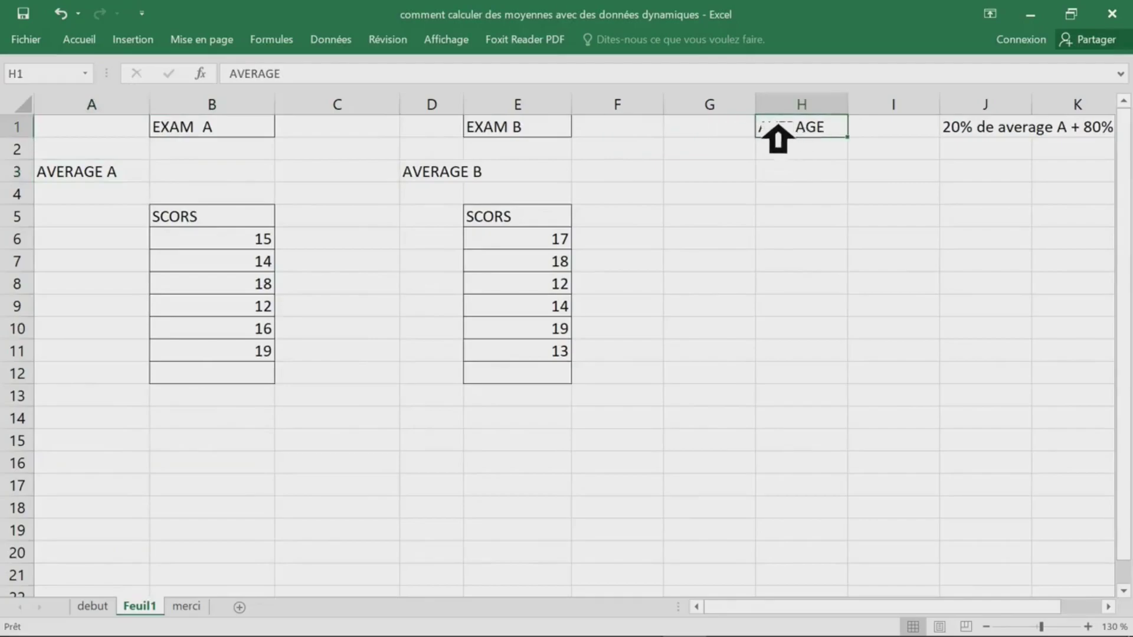
{"action": "left_click_drag", "start_coordinate": [770, 126], "coordinate": [710, 130]}
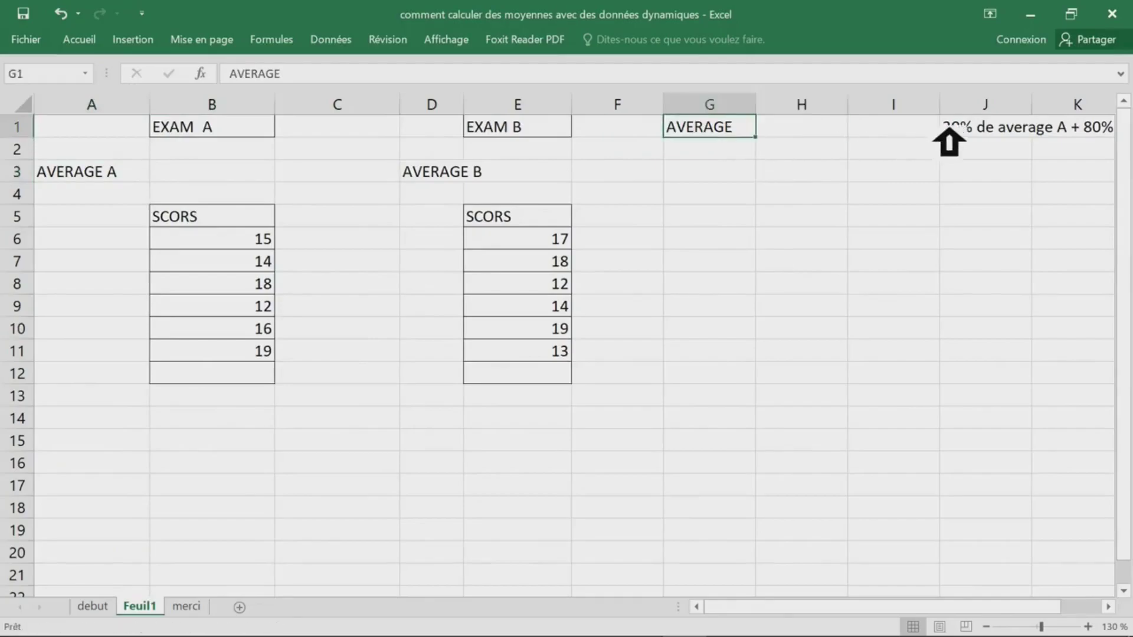
{"action": "left_click", "coordinate": [969, 132]}
{"action": "left_click_drag", "start_coordinate": [958, 131], "coordinate": [749, 147]}
{"action": "key", "text": "Return"}
{"action": "left_click", "coordinate": [824, 243]}
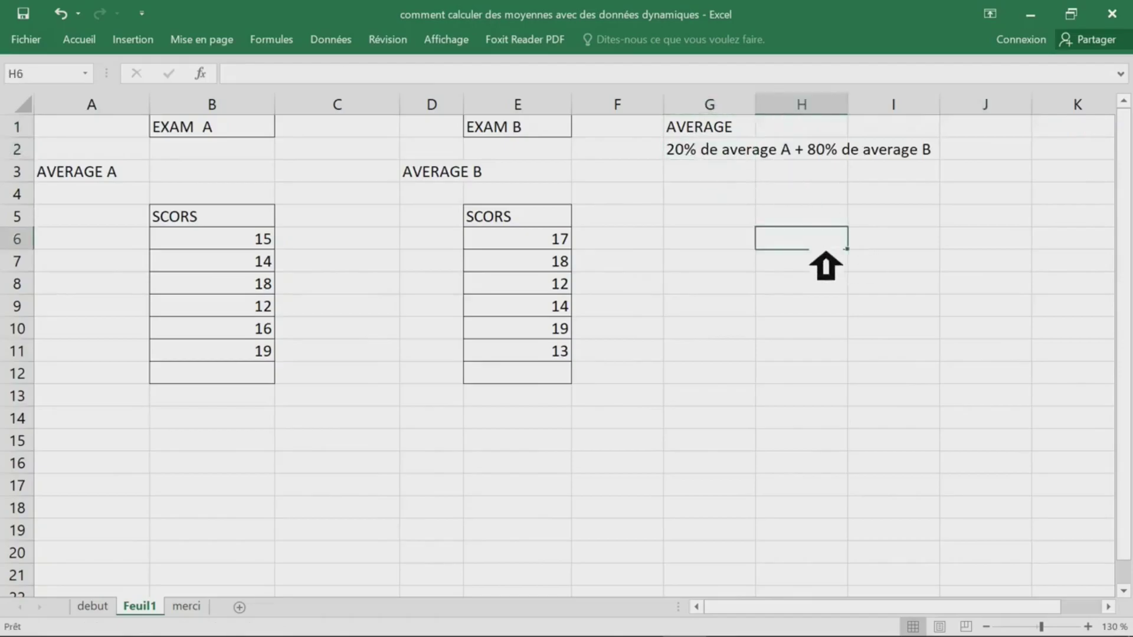
Fill cell B3, beside the AVERAGE A label, with the standard light green colour.
{"action": "scroll", "coordinate": [428, 303], "scroll_direction": "up", "scroll_amount": 2}
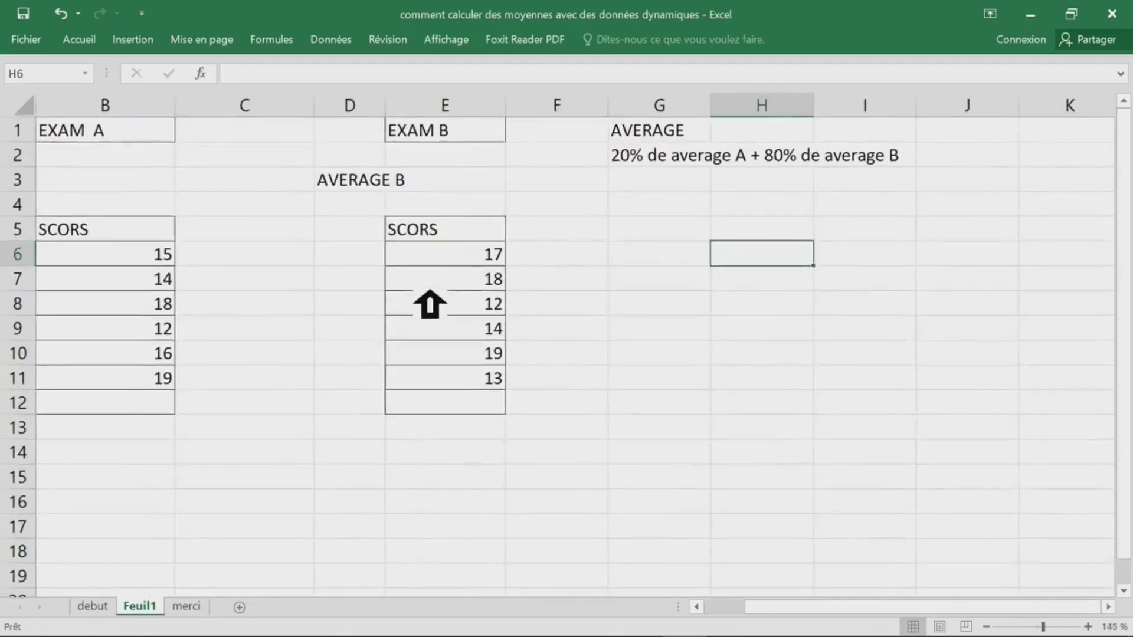
{"action": "left_click", "coordinate": [336, 326]}
{"action": "key", "text": "ctrl+Home"}
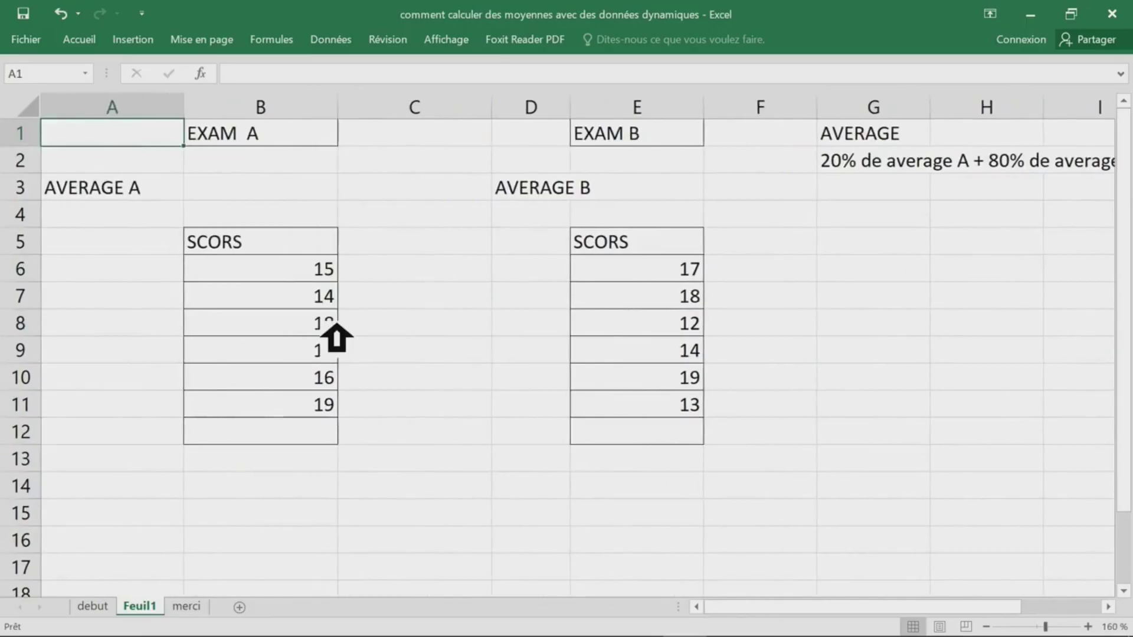
{"action": "left_click", "coordinate": [241, 193]}
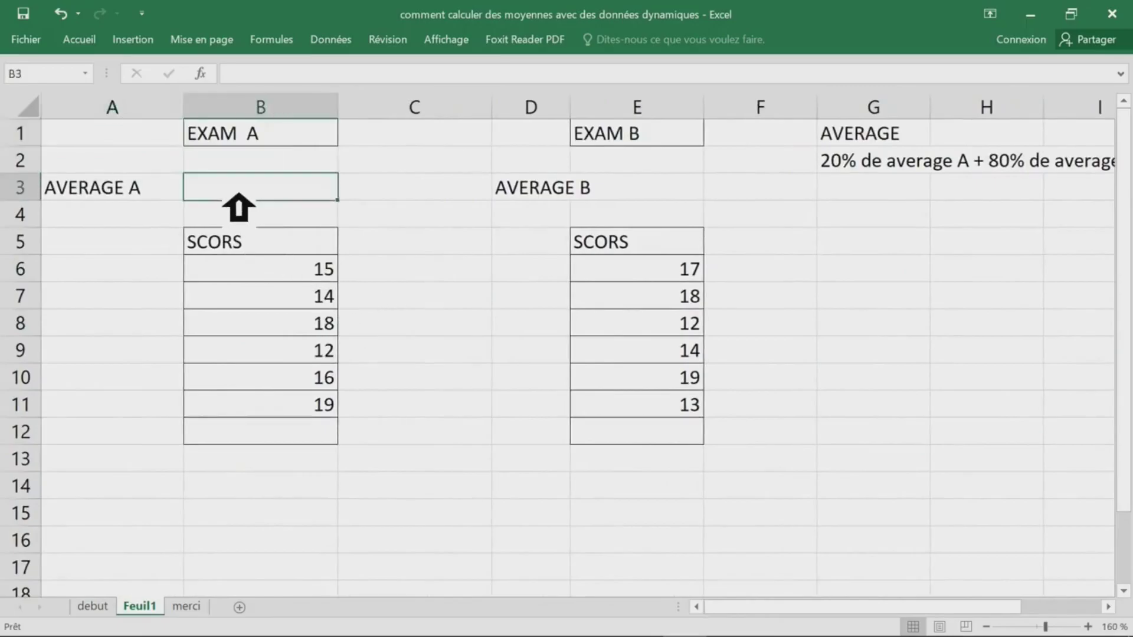
{"action": "left_click", "coordinate": [101, 40]}
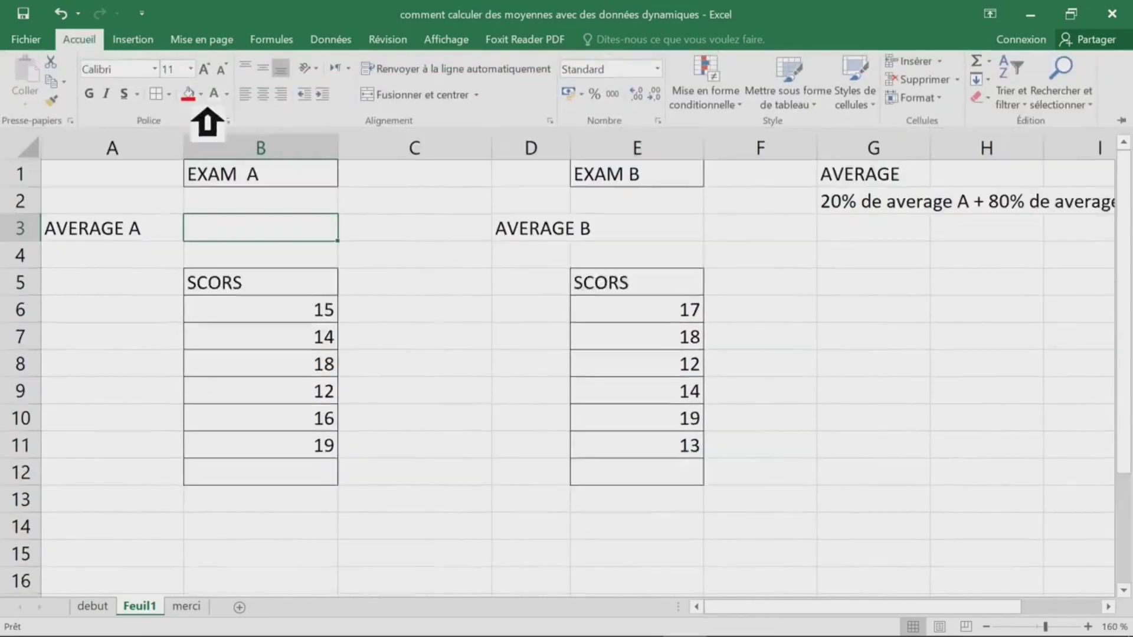
{"action": "left_click", "coordinate": [201, 94]}
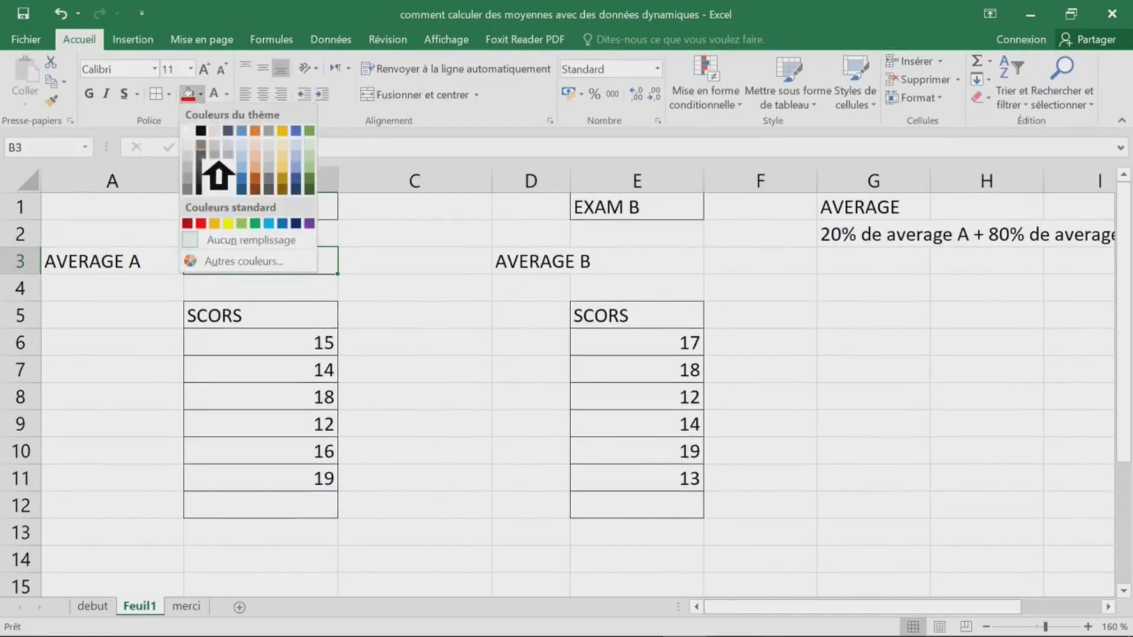
{"action": "left_click", "coordinate": [255, 226]}
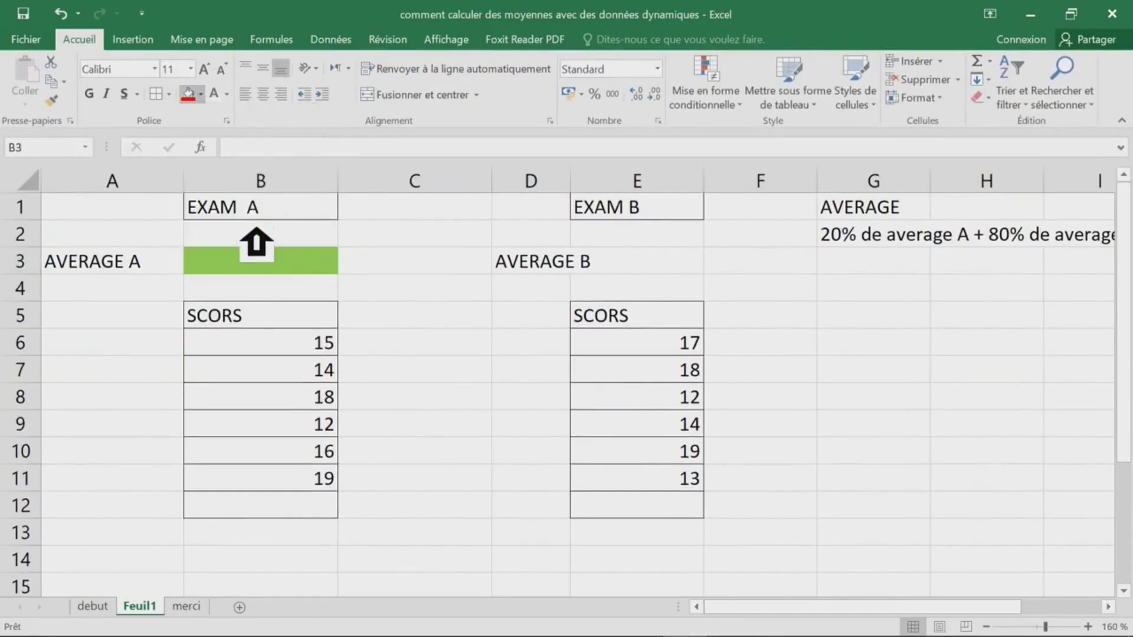
{"action": "left_click", "coordinate": [316, 323]}
{"action": "key", "text": "Up"}
{"action": "key", "text": "Up"}
{"action": "key", "text": "Up"}
{"action": "left_click", "coordinate": [282, 262]}
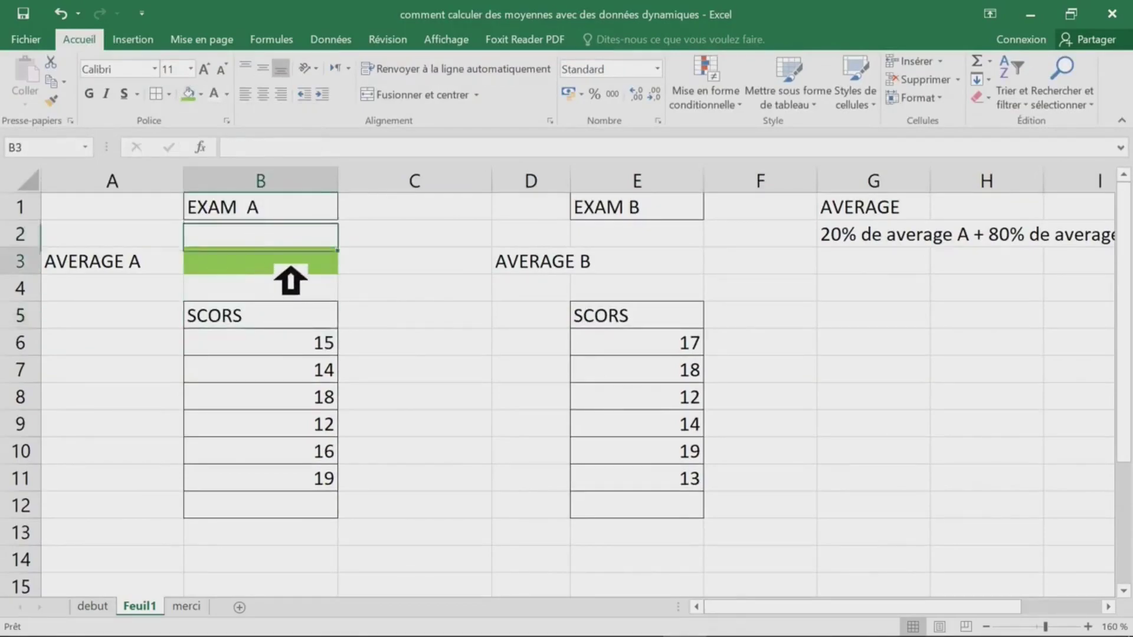
Replace the SCORS headings in B5 and E5 with "notes".
{"action": "left_click", "coordinate": [271, 319]}
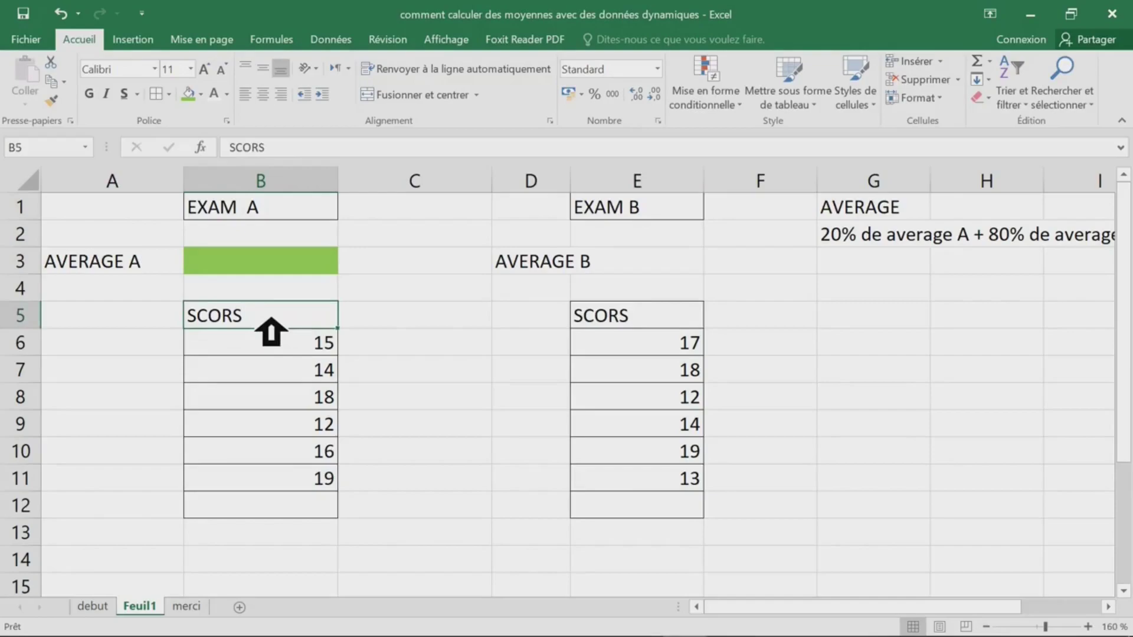
{"action": "type", "text": "notes"}
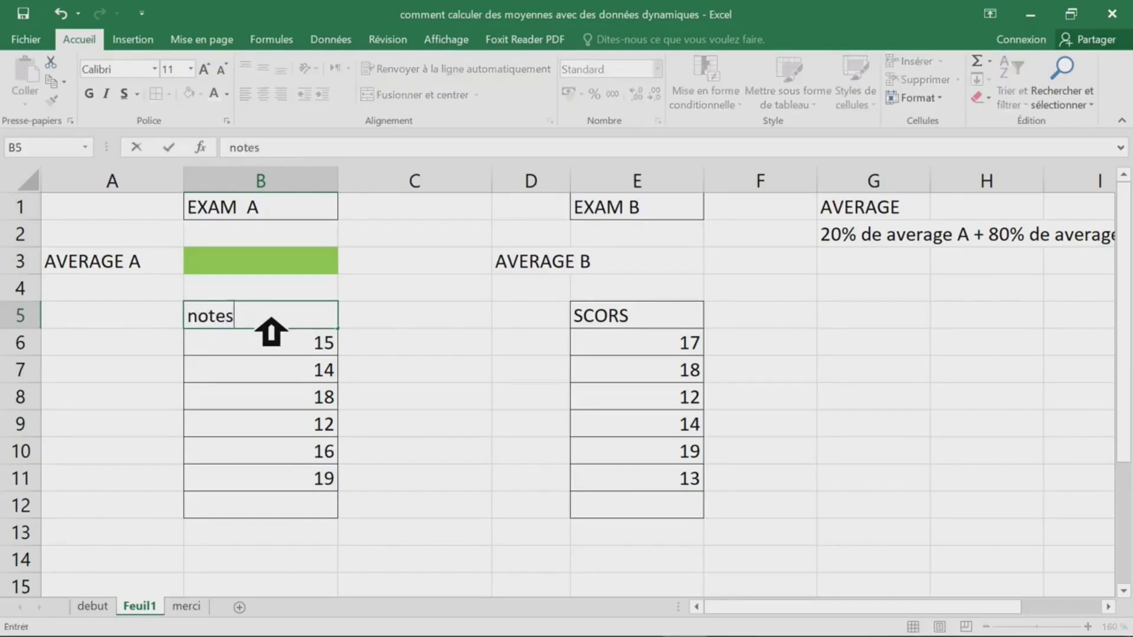
{"action": "left_click", "coordinate": [646, 319]}
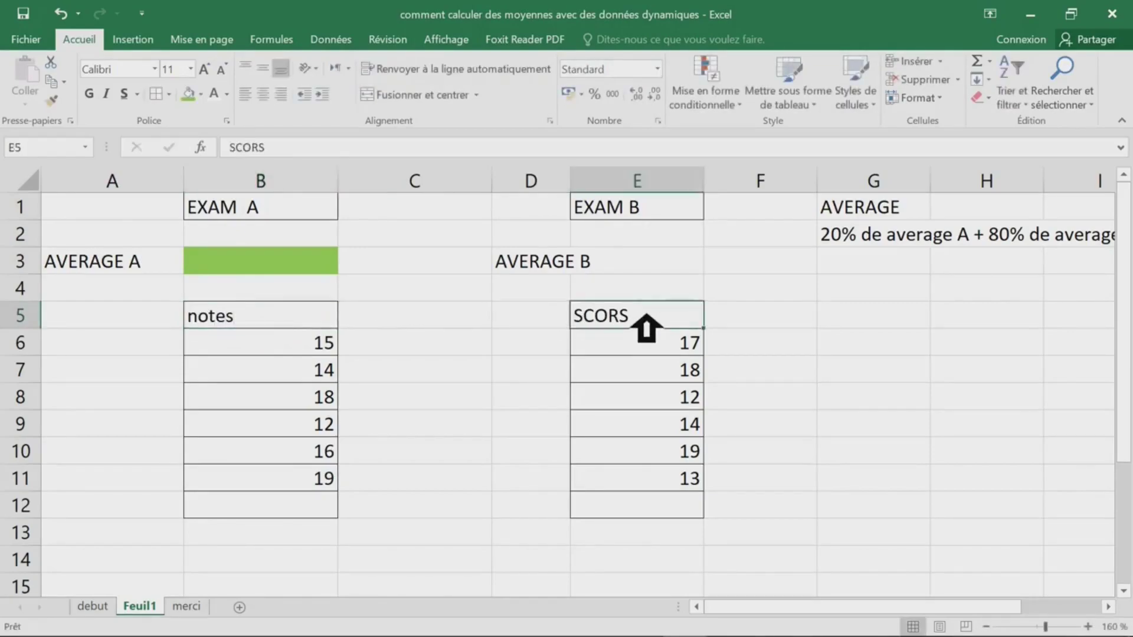
{"action": "type", "text": "notes"}
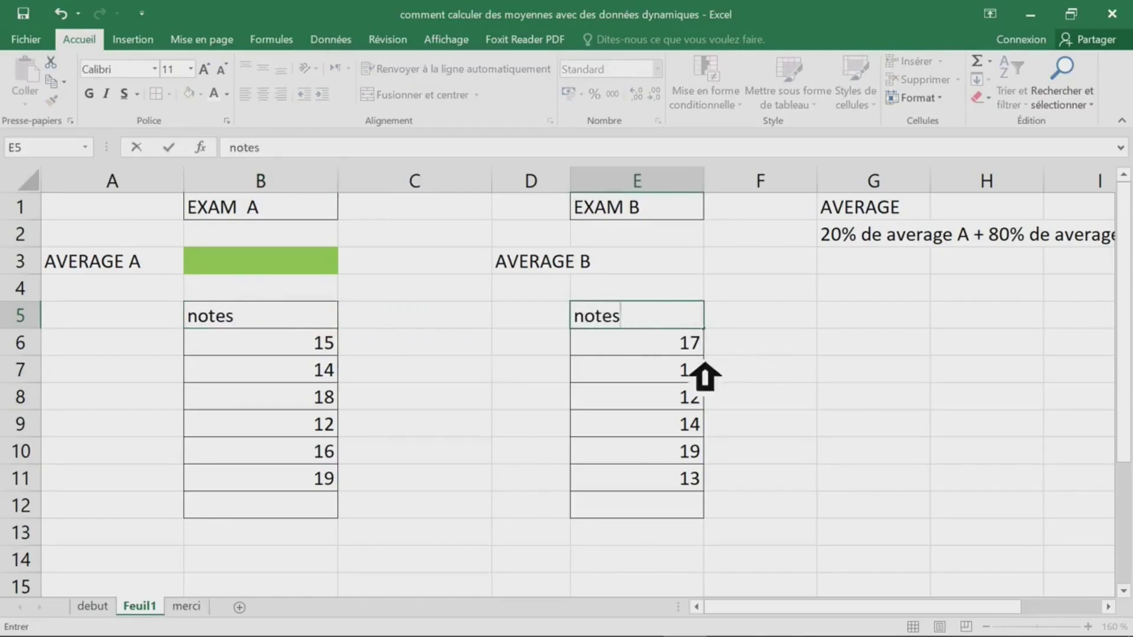
{"action": "left_click", "coordinate": [671, 360]}
Narrow column C to bring the EXAM B table closer to the EXAM A table.
{"action": "left_click", "coordinate": [472, 184]}
{"action": "left_click_drag", "start_coordinate": [493, 187], "coordinate": [446, 188]}
{"action": "left_click", "coordinate": [330, 342]}
Calculate the exam A average in B3 with =MOYENNE(B6:B11) and display it with two decimals.
{"action": "left_click", "coordinate": [288, 266]}
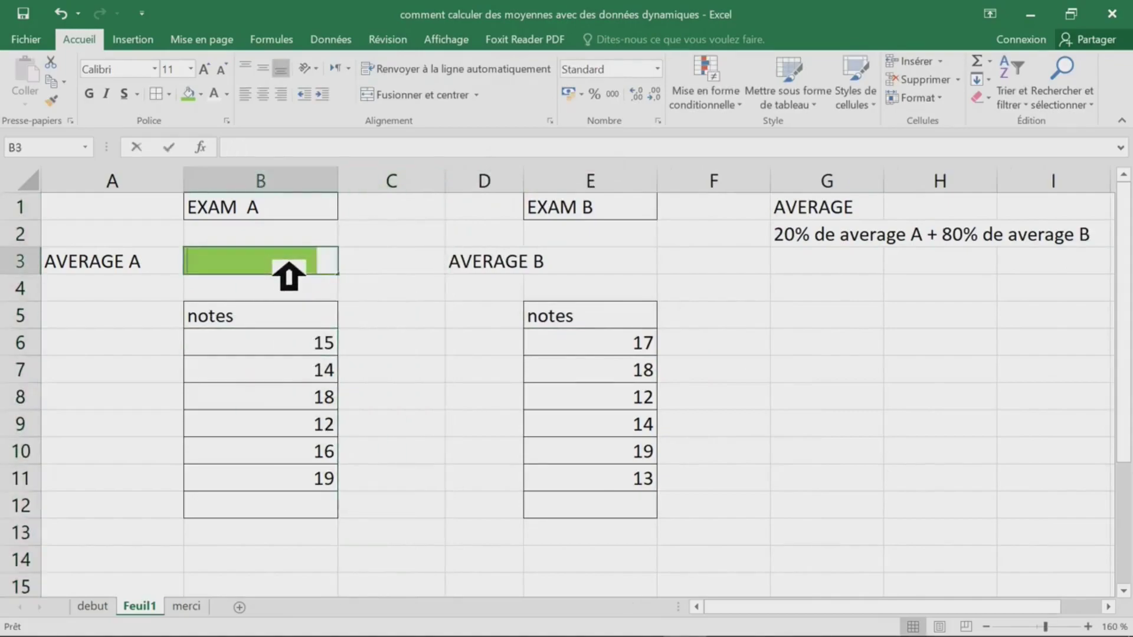
{"action": "type", "text": "=moye"}
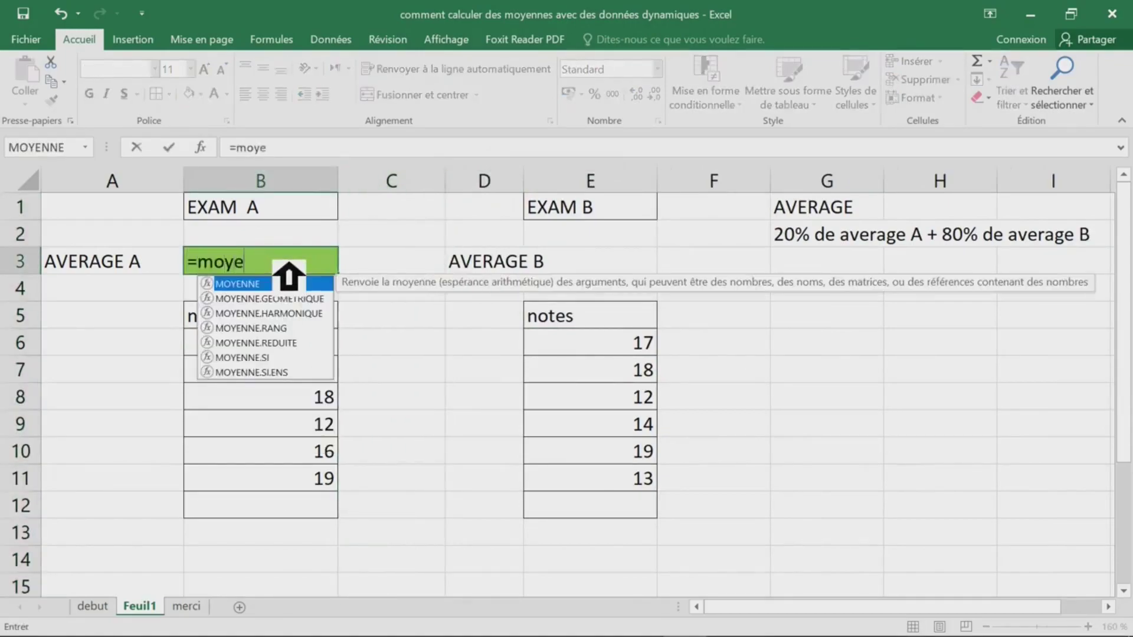
{"action": "double_click", "coordinate": [264, 285]}
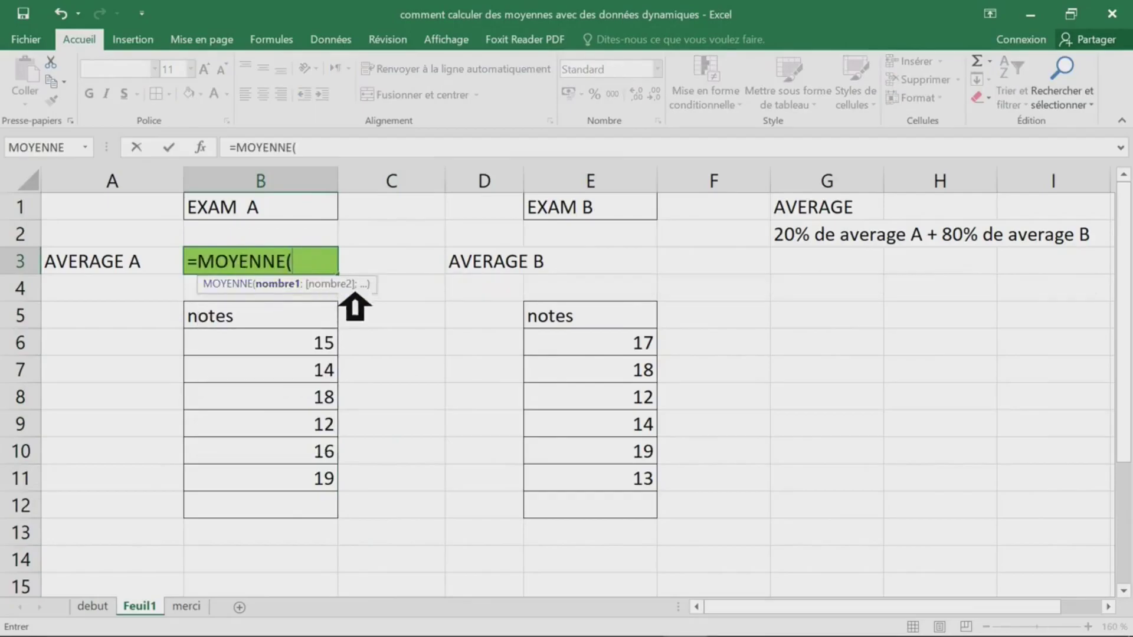
{"action": "left_click_drag", "start_coordinate": [299, 347], "coordinate": [291, 479]}
{"action": "key", "text": "Return"}
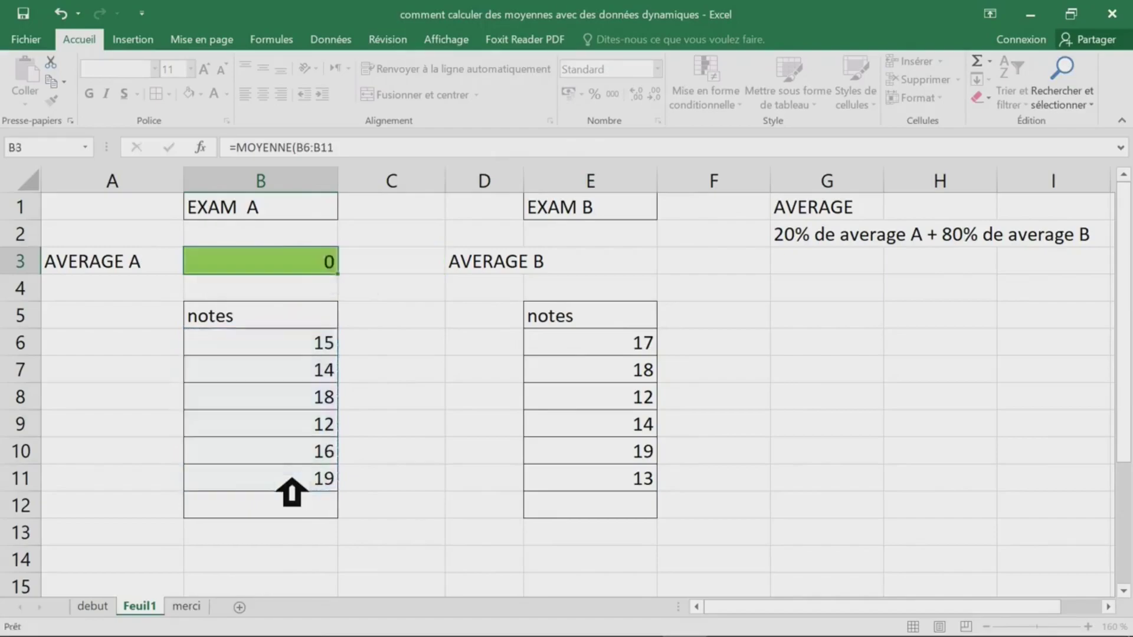
{"action": "left_click", "coordinate": [291, 266]}
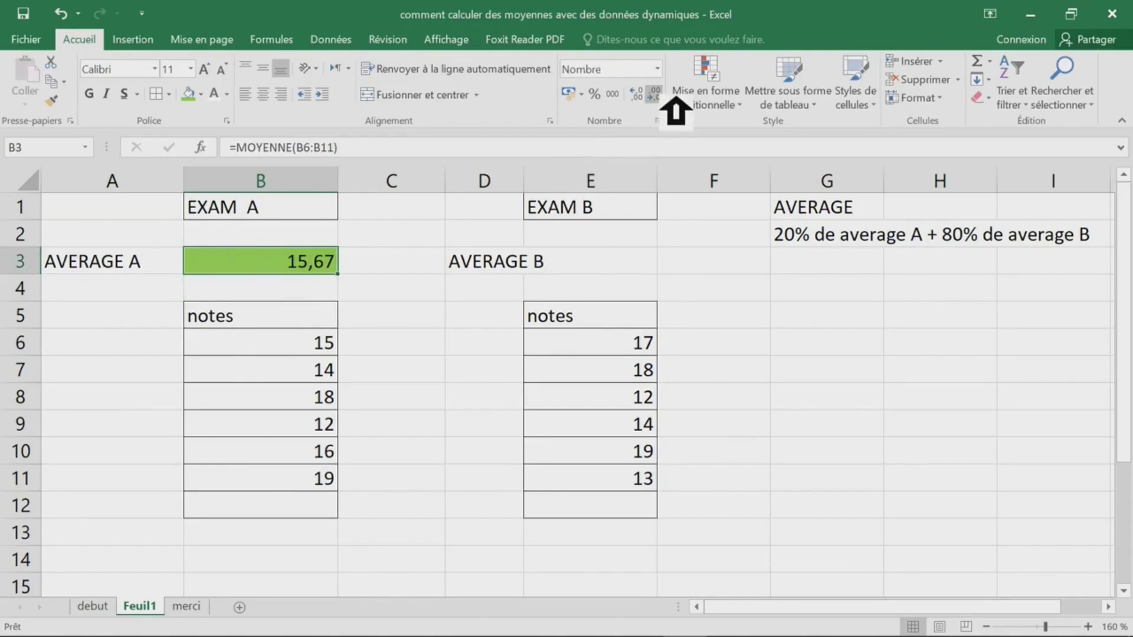
{"action": "left_click", "coordinate": [292, 457]}
{"action": "left_click", "coordinate": [324, 351]}
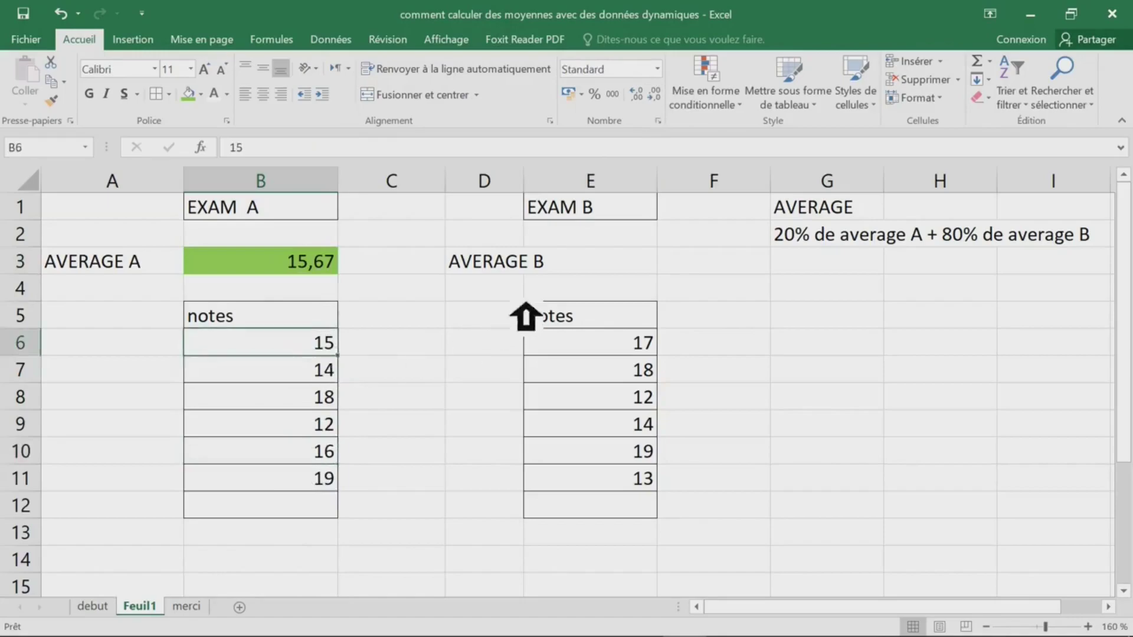
Narrow column C and fit column D to the AVERAGE B label, and fill cell E3 with light blue.
{"action": "left_click", "coordinate": [598, 268]}
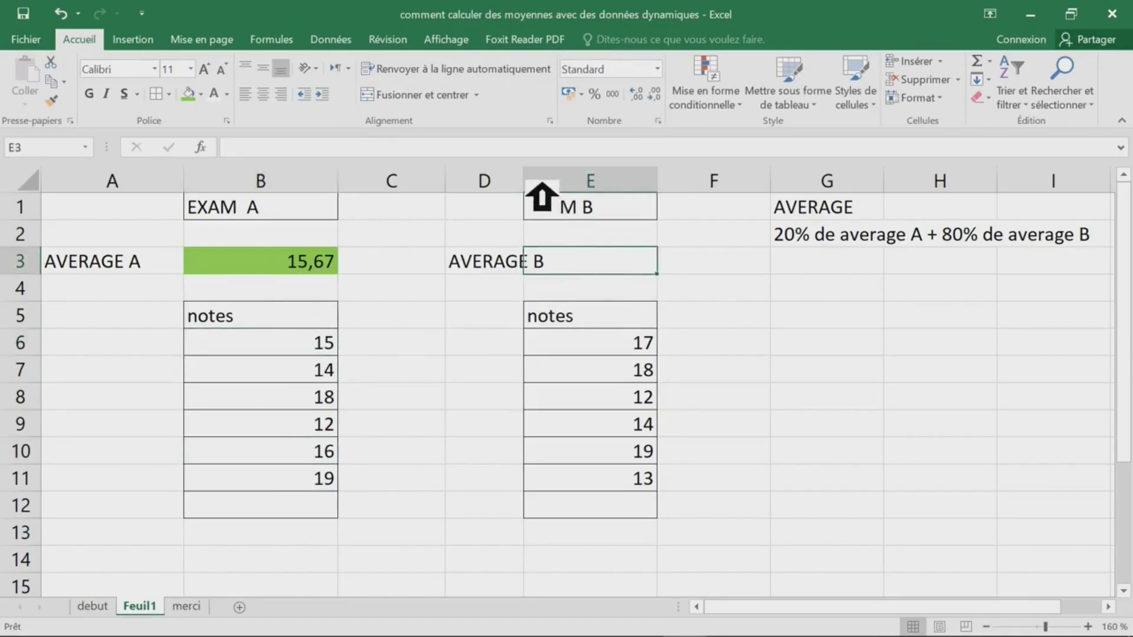
{"action": "left_click_drag", "start_coordinate": [446, 181], "coordinate": [406, 180]}
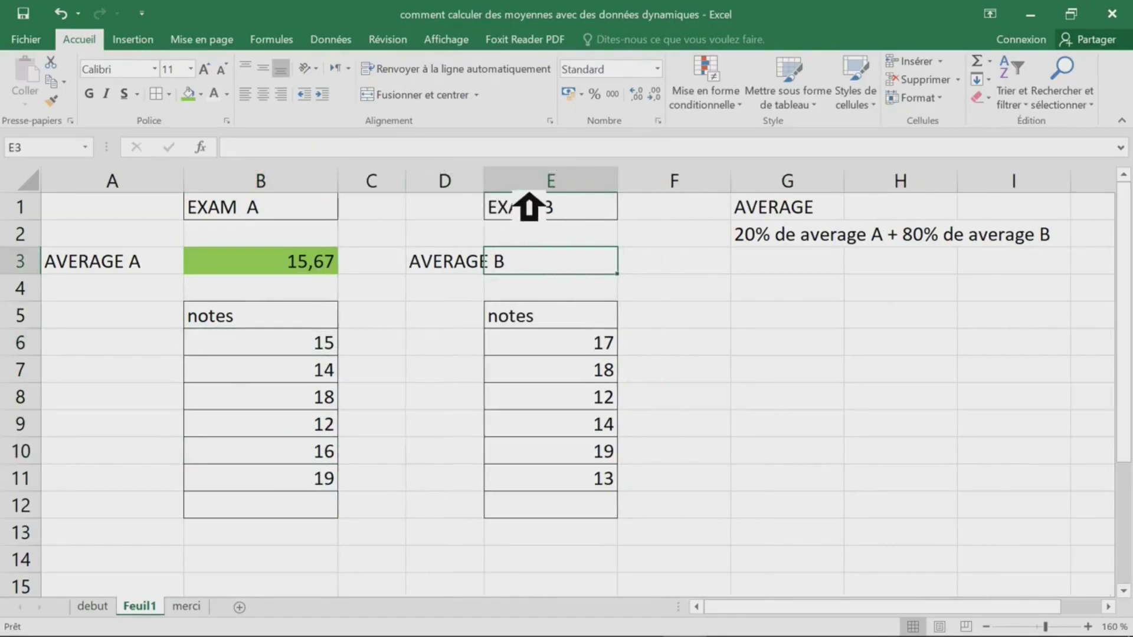
{"action": "double_click", "coordinate": [483, 180]}
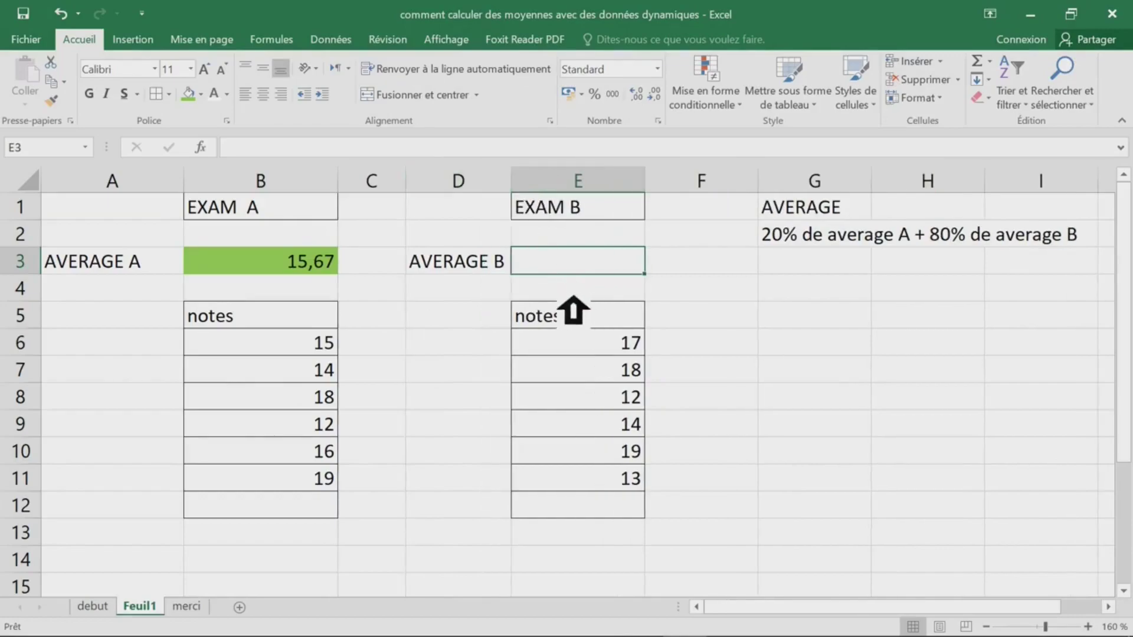
{"action": "left_click", "coordinate": [201, 93]}
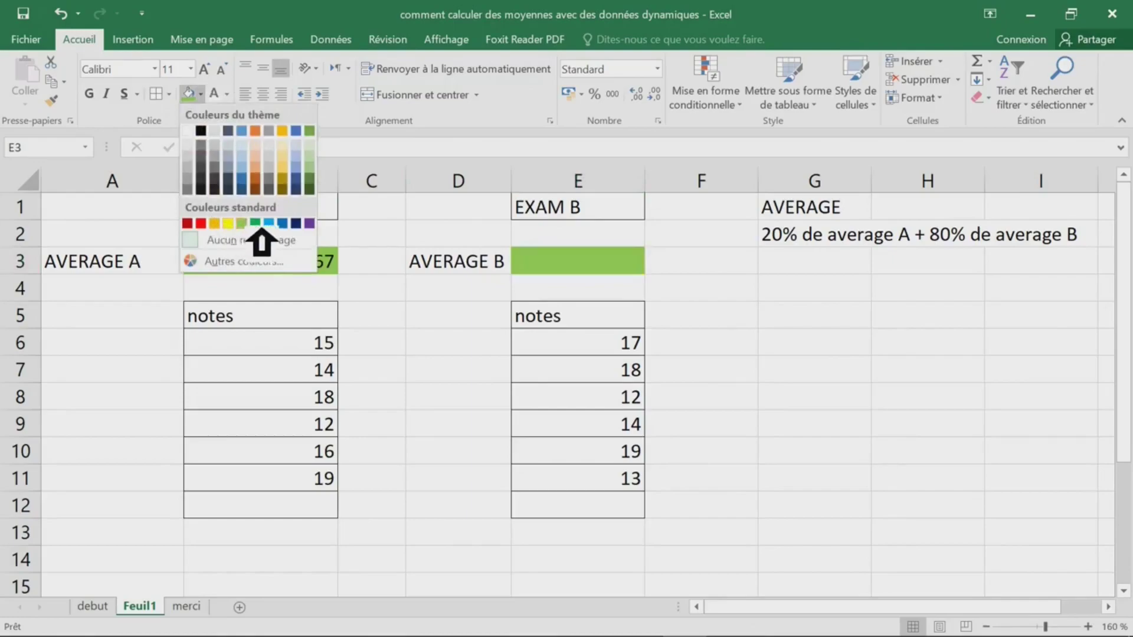
{"action": "left_click", "coordinate": [268, 223]}
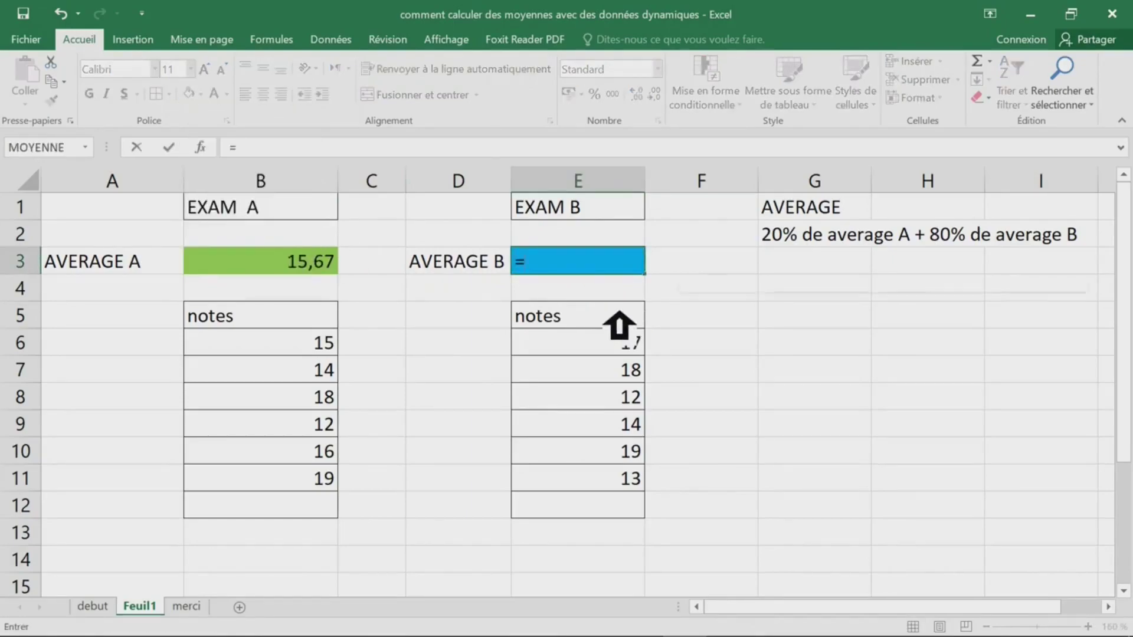
Calculate the exam B average in E3 with =MOYENNE(E6:E11) and display it with two decimals.
{"action": "type", "text": "moye"}
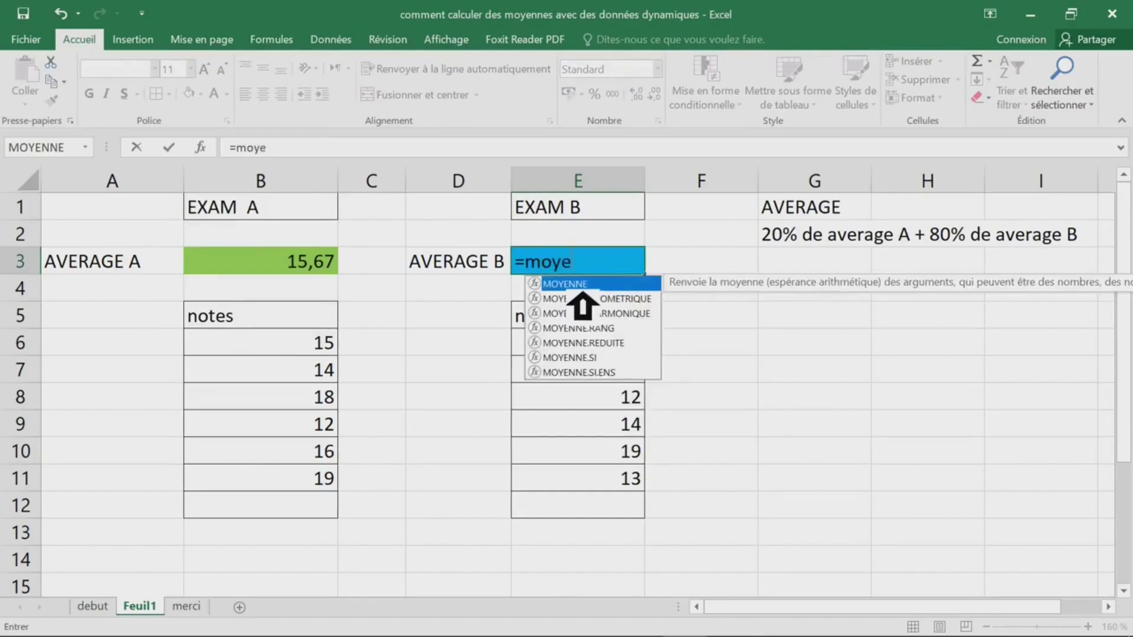
{"action": "double_click", "coordinate": [583, 285]}
{"action": "left_click_drag", "start_coordinate": [600, 348], "coordinate": [603, 479]}
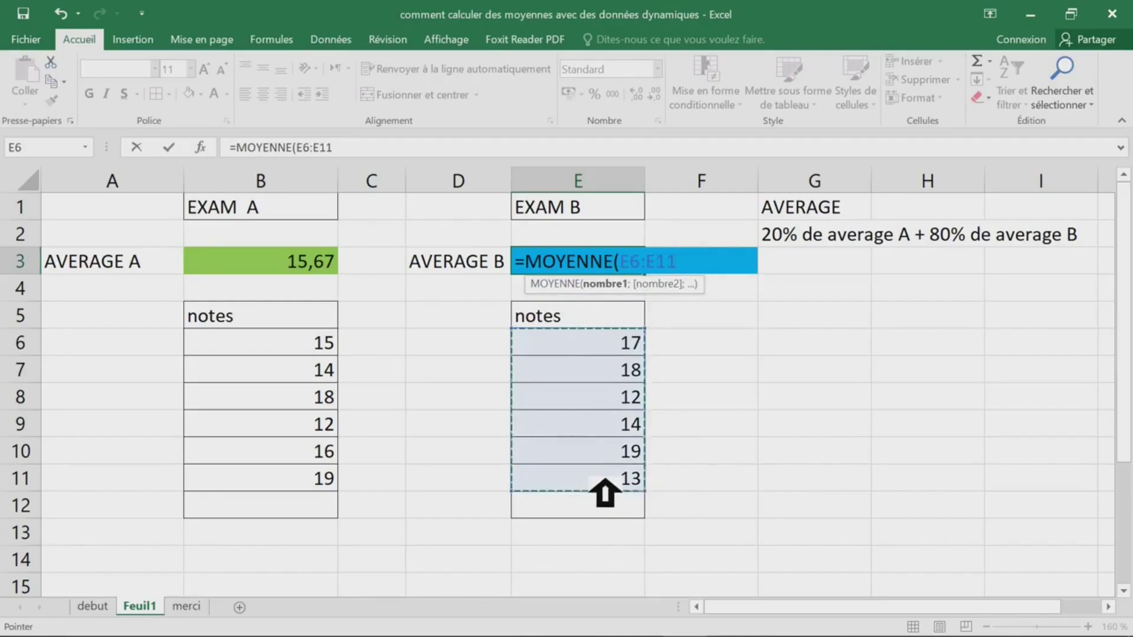
{"action": "key", "text": "Return"}
{"action": "left_click", "coordinate": [614, 263]}
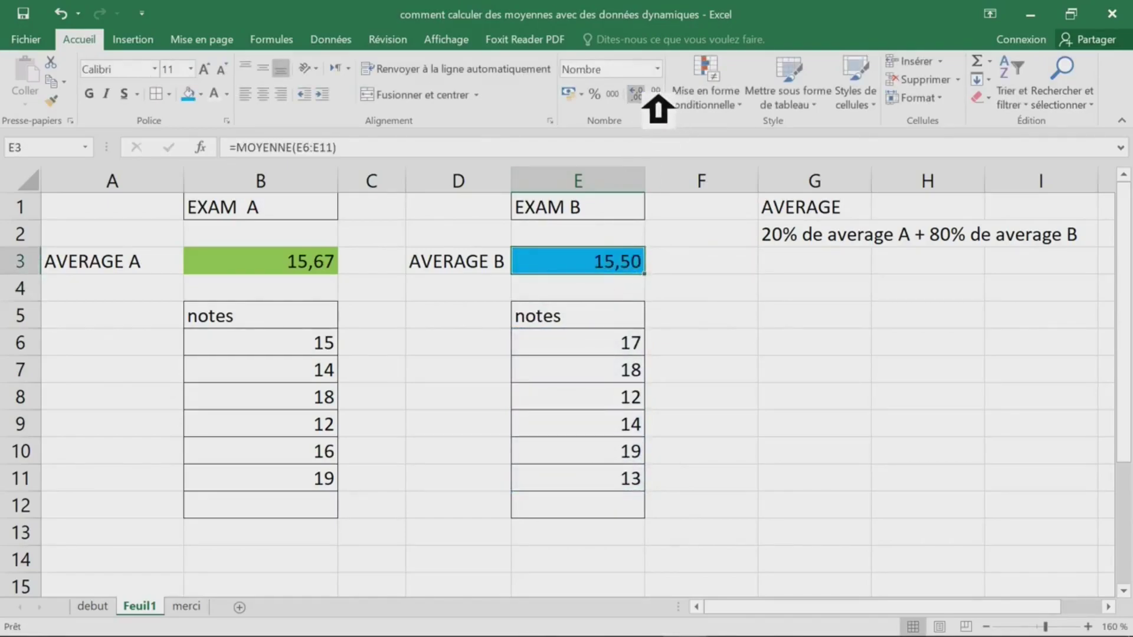
{"action": "left_click_drag", "start_coordinate": [609, 348], "coordinate": [613, 480]}
{"action": "left_click", "coordinate": [323, 509]}
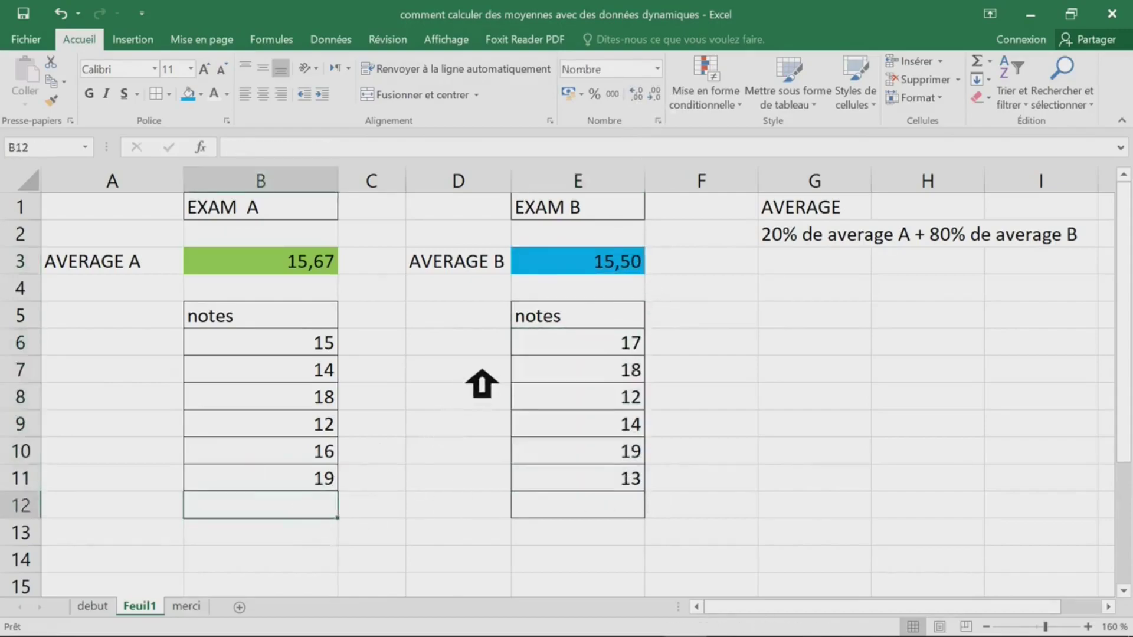
{"action": "double_click", "coordinate": [103, 43]}
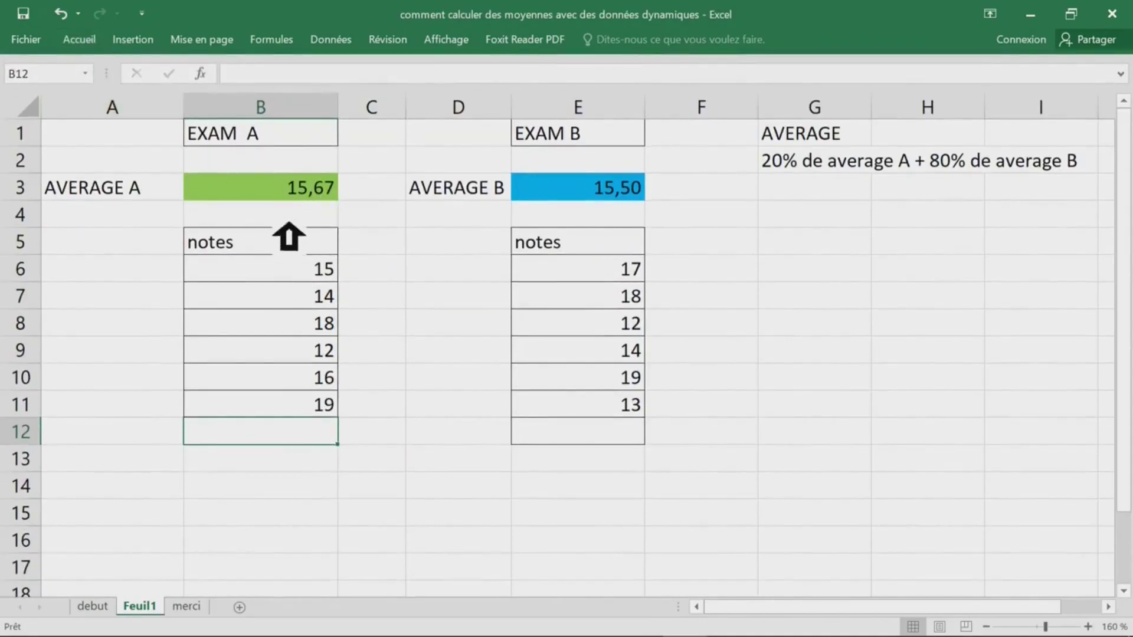
{"action": "left_click", "coordinate": [290, 191]}
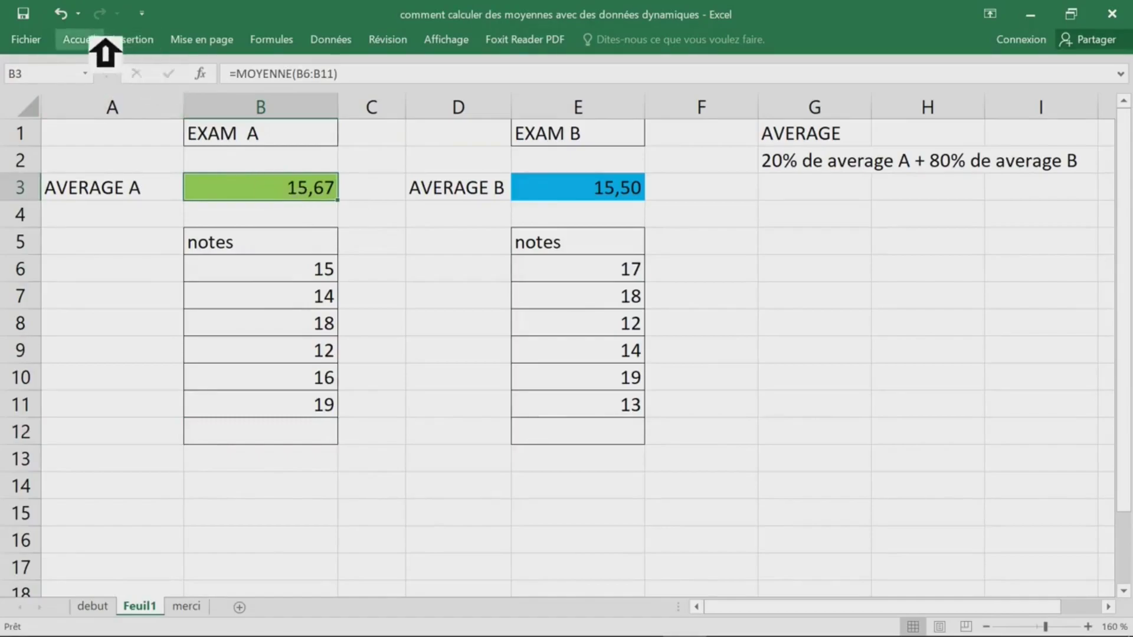
Draw a black rectangle about 16.2 by 3.7 cm holding the "remarque importante" note on placing averages above columns and inserting a table.
{"action": "left_click", "coordinate": [99, 41]}
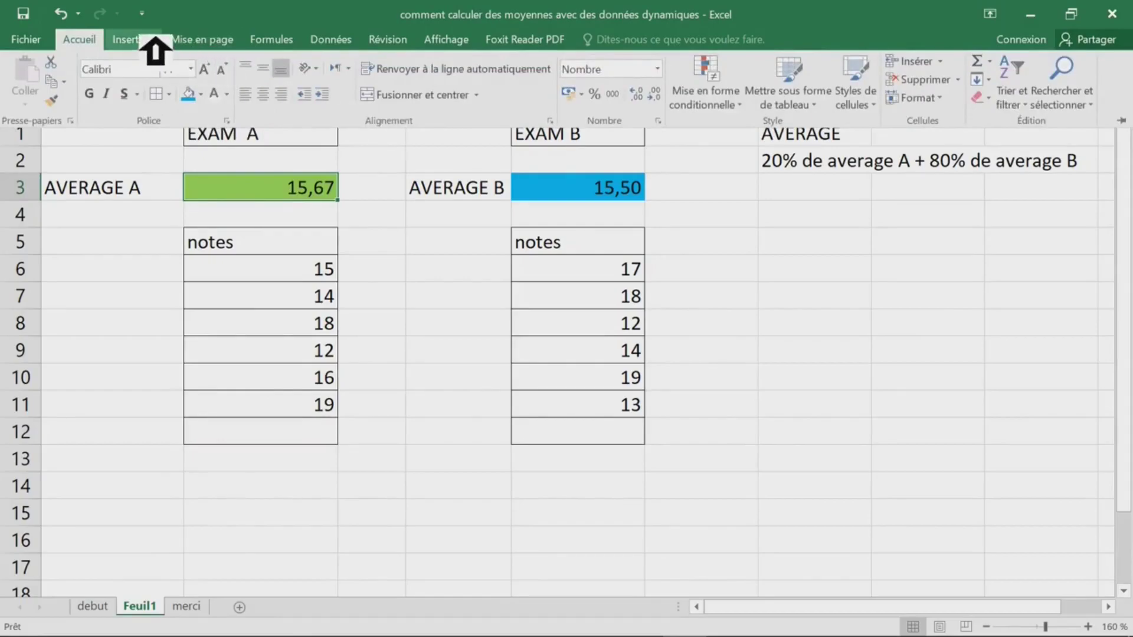
{"action": "left_click", "coordinate": [147, 40]}
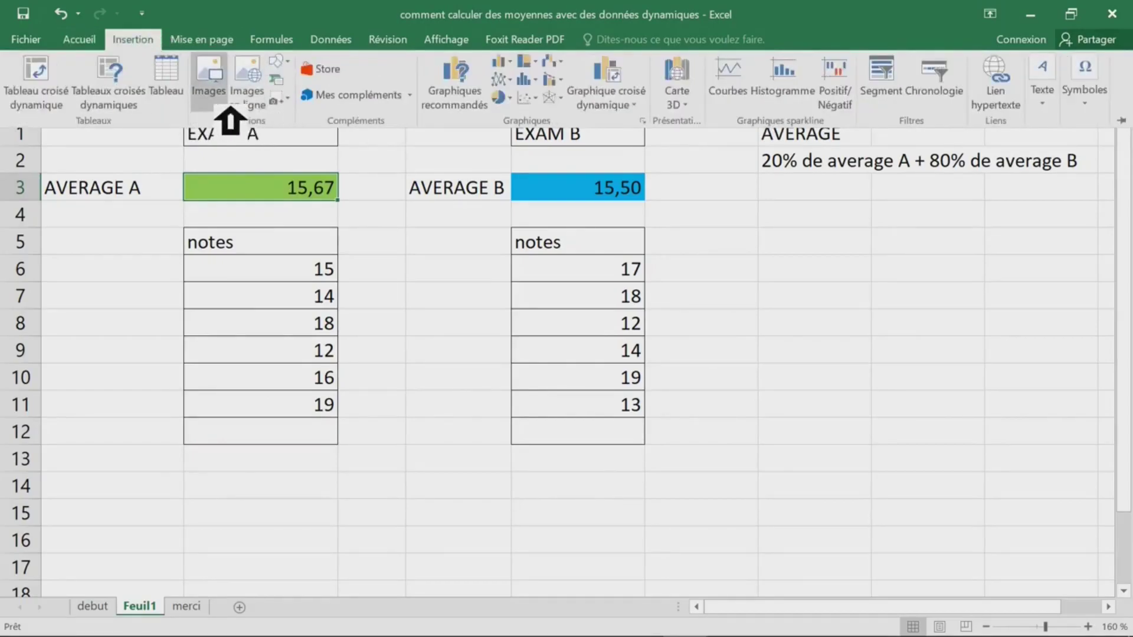
{"action": "left_click", "coordinate": [305, 65]}
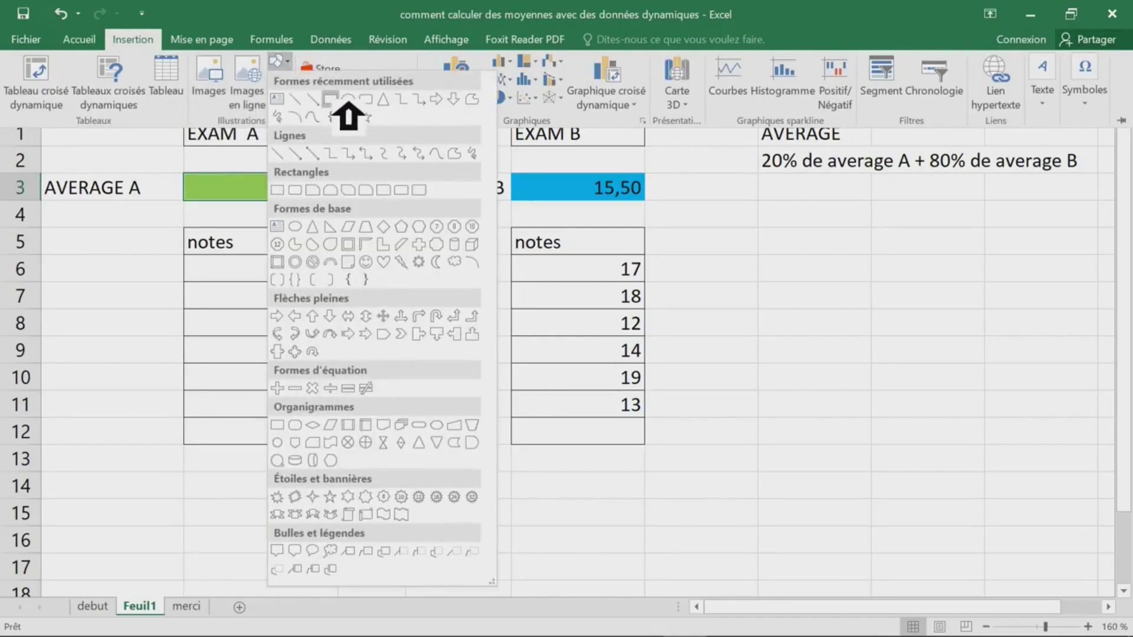
{"action": "left_click", "coordinate": [348, 99]}
{"action": "left_click_drag", "start_coordinate": [295, 232], "coordinate": [807, 396]}
{"action": "left_click_drag", "start_coordinate": [617, 248], "coordinate": [595, 210]}
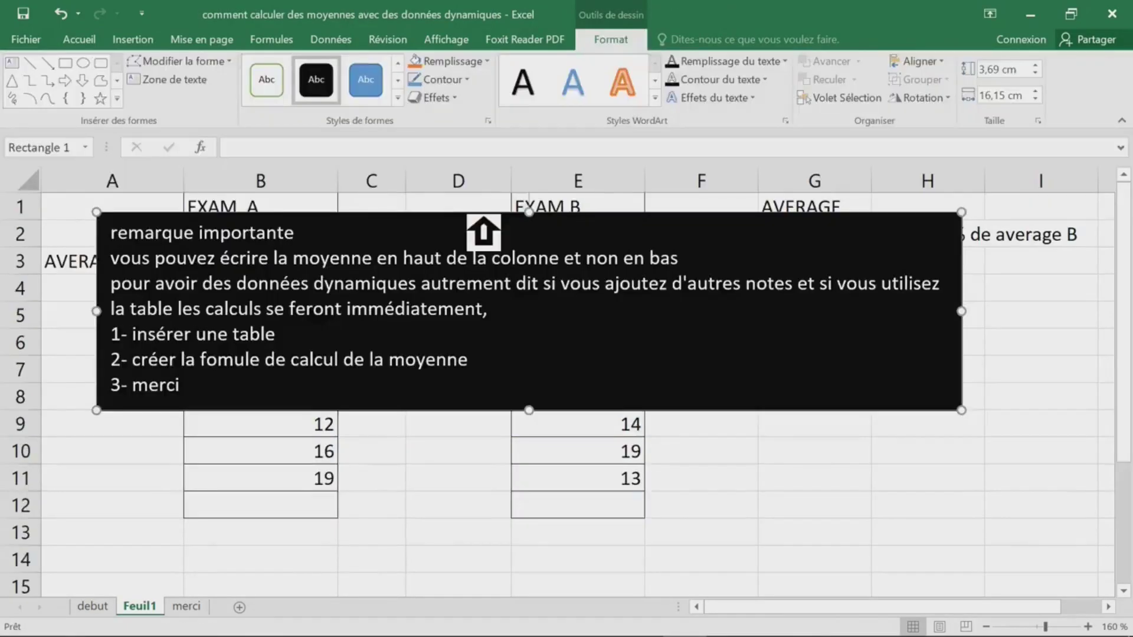
Move the black "remarque importante" note box from Feuil1 onto a new worksheet.
{"action": "key", "text": "Delete"}
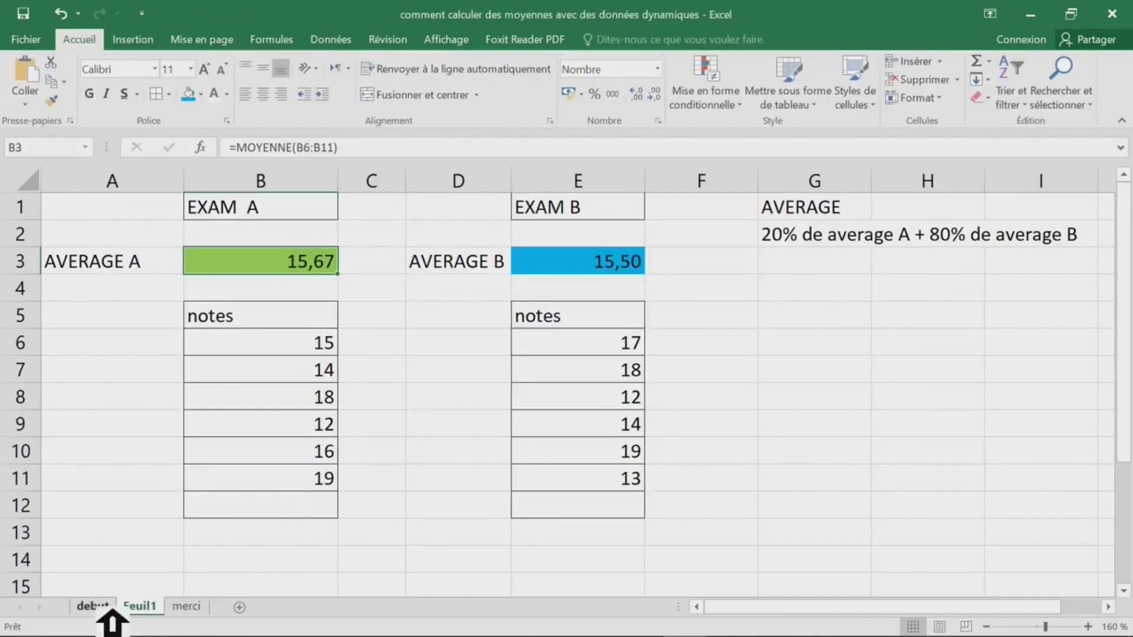
{"action": "left_click", "coordinate": [239, 607]}
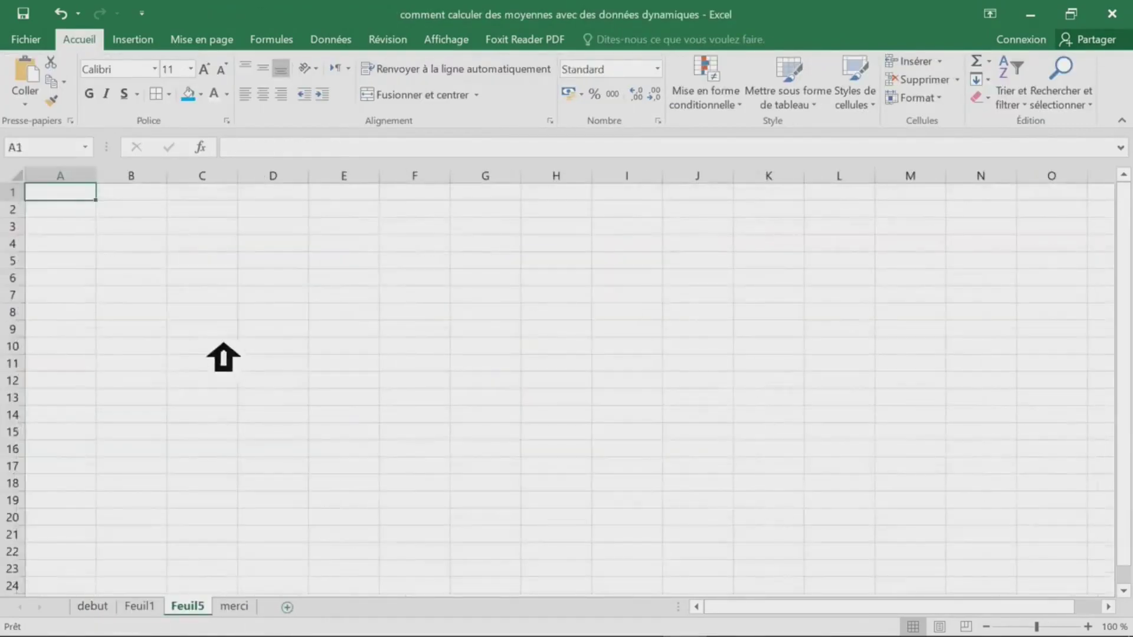
{"action": "key", "text": "ctrl+v"}
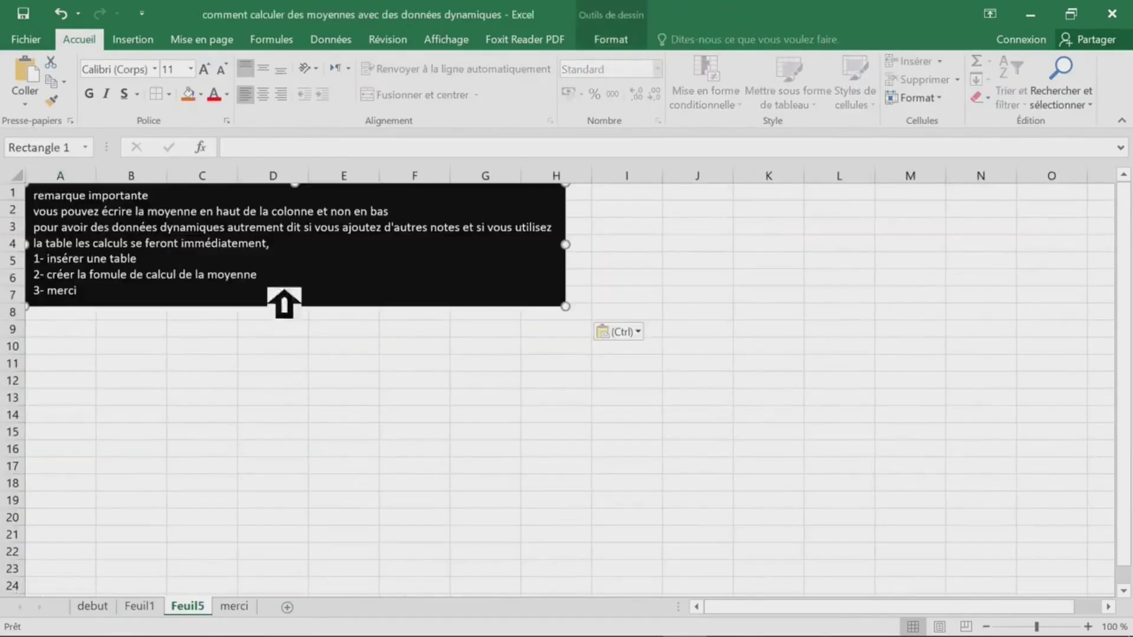
Enlarge the note box to cover about A1:M15 and increase its text to size 20.
{"action": "left_click_drag", "start_coordinate": [582, 320], "coordinate": [928, 462]}
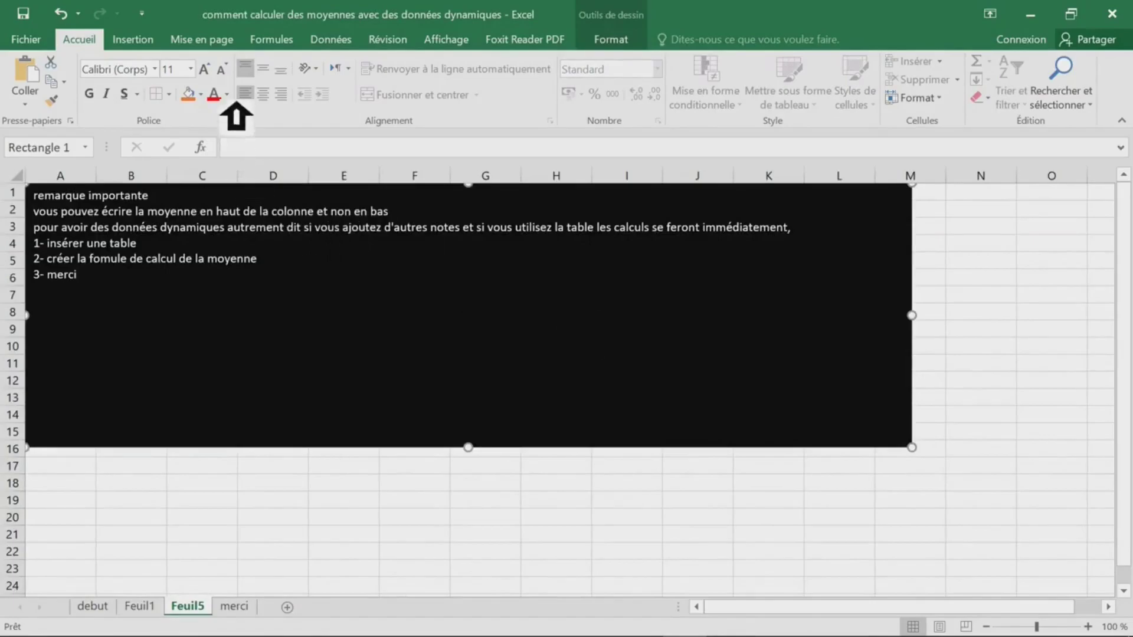
{"action": "left_click", "coordinate": [204, 69]}
{"action": "left_click", "coordinate": [204, 69]}
{"action": "left_click", "coordinate": [204, 69]}
{"action": "left_click", "coordinate": [204, 69]}
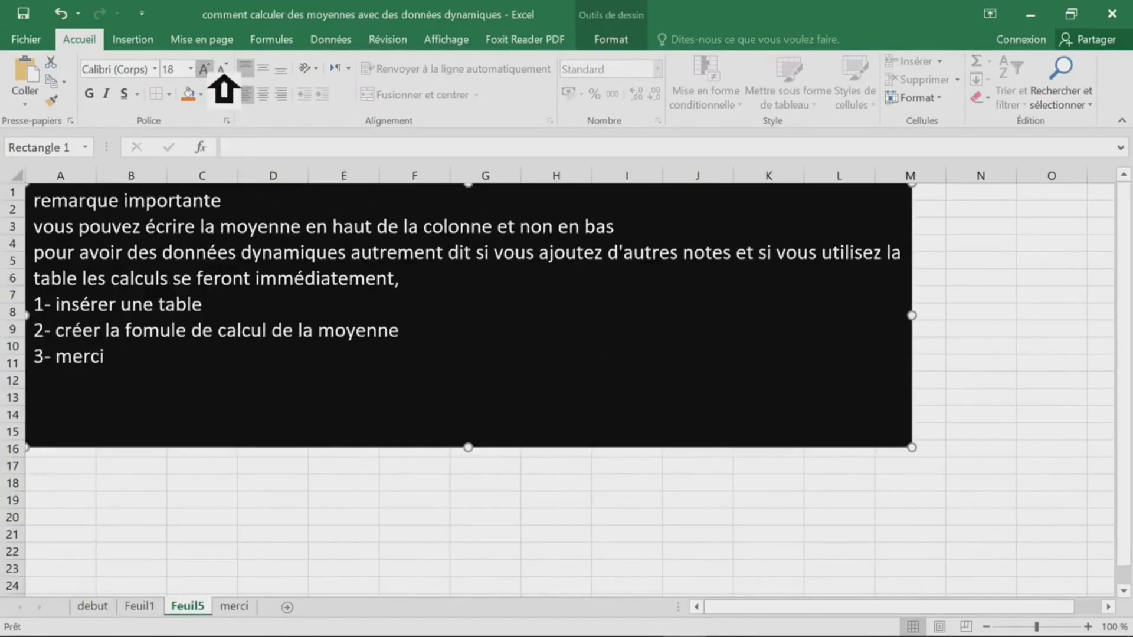
{"action": "left_click", "coordinate": [204, 69]}
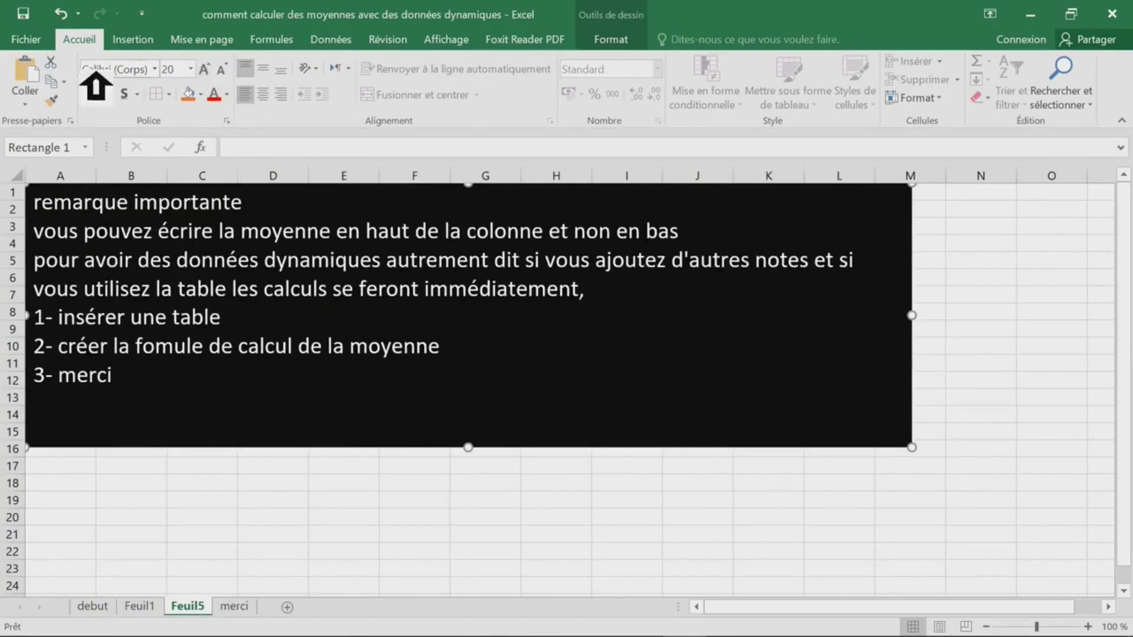
{"action": "double_click", "coordinate": [94, 41]}
{"action": "left_click", "coordinate": [304, 392]}
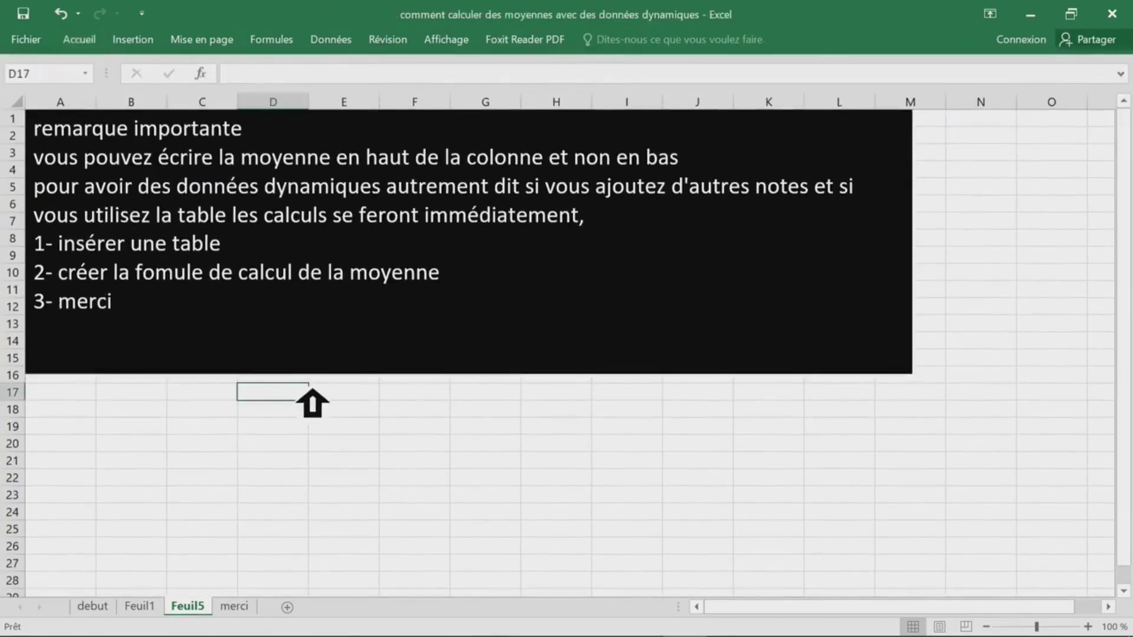
Convert the EXAM A notes in B5:B12 on Feuil1 into a table with headers.
{"action": "left_click", "coordinate": [152, 607]}
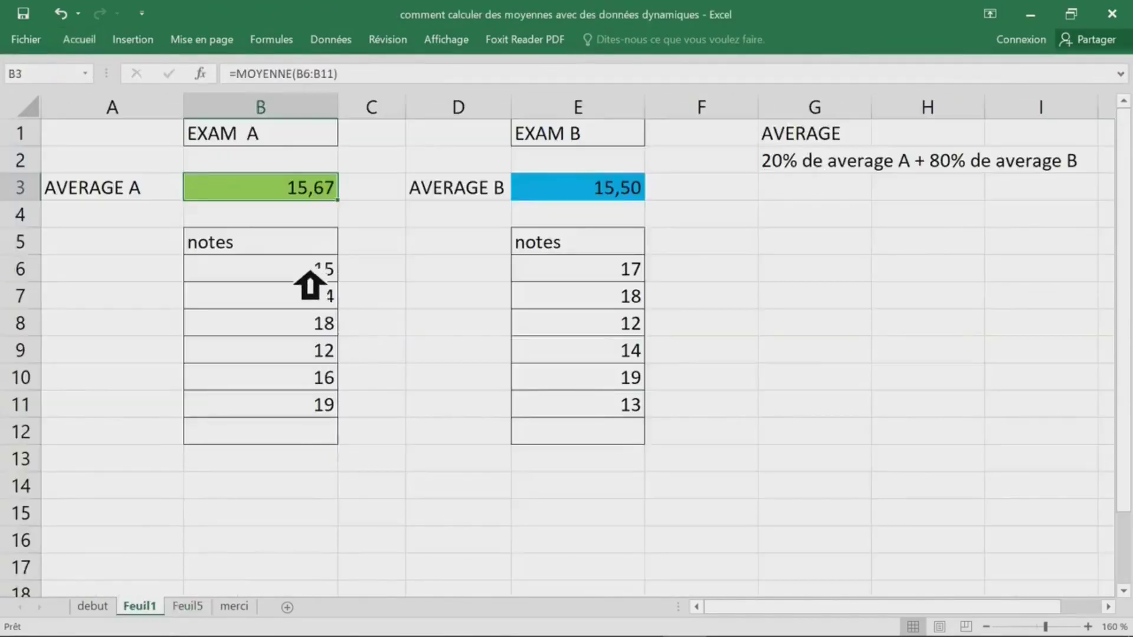
{"action": "left_click", "coordinate": [291, 275]}
{"action": "left_click_drag", "start_coordinate": [291, 275], "coordinate": [295, 438]}
{"action": "left_click_drag", "start_coordinate": [273, 253], "coordinate": [273, 449]}
{"action": "double_click", "coordinate": [132, 39]}
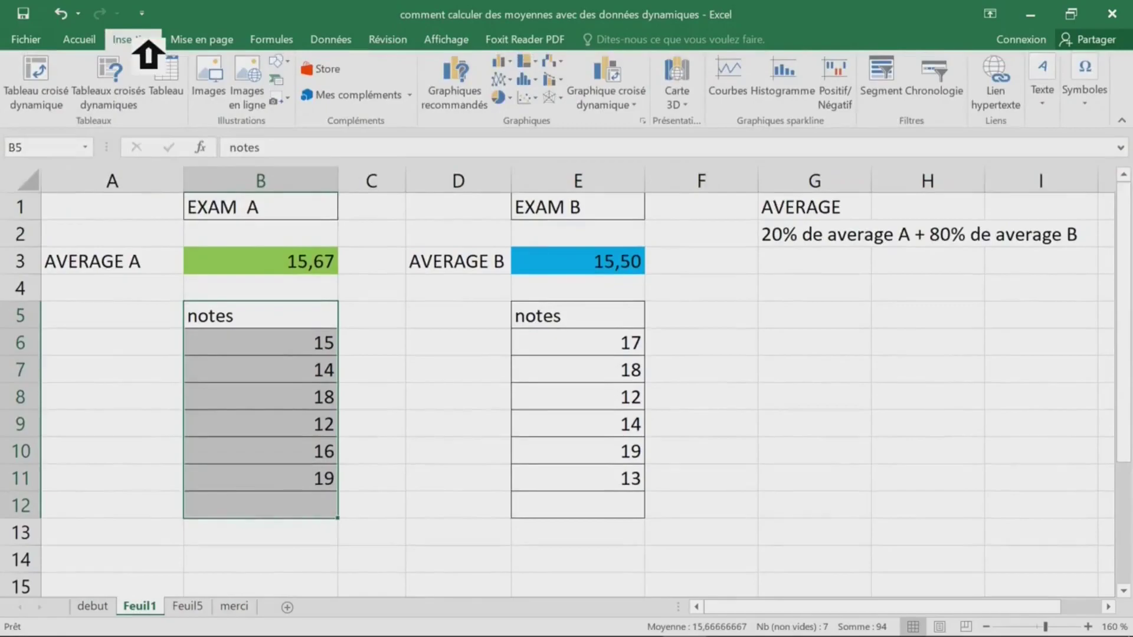
{"action": "left_click", "coordinate": [177, 70]}
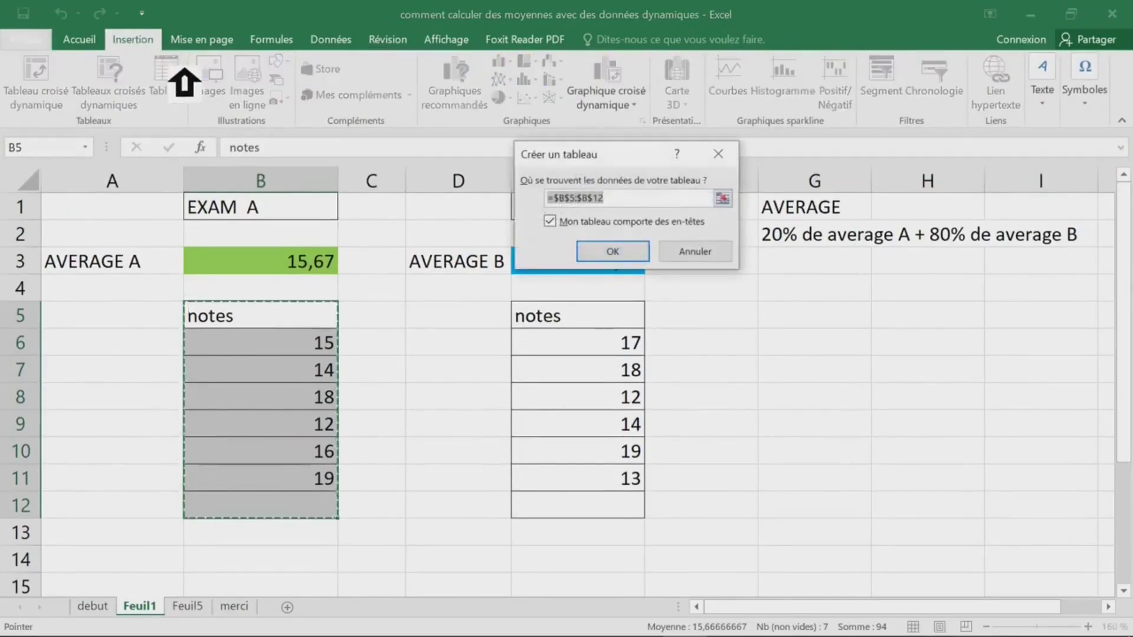
{"action": "left_click_drag", "start_coordinate": [642, 157], "coordinate": [531, 207]}
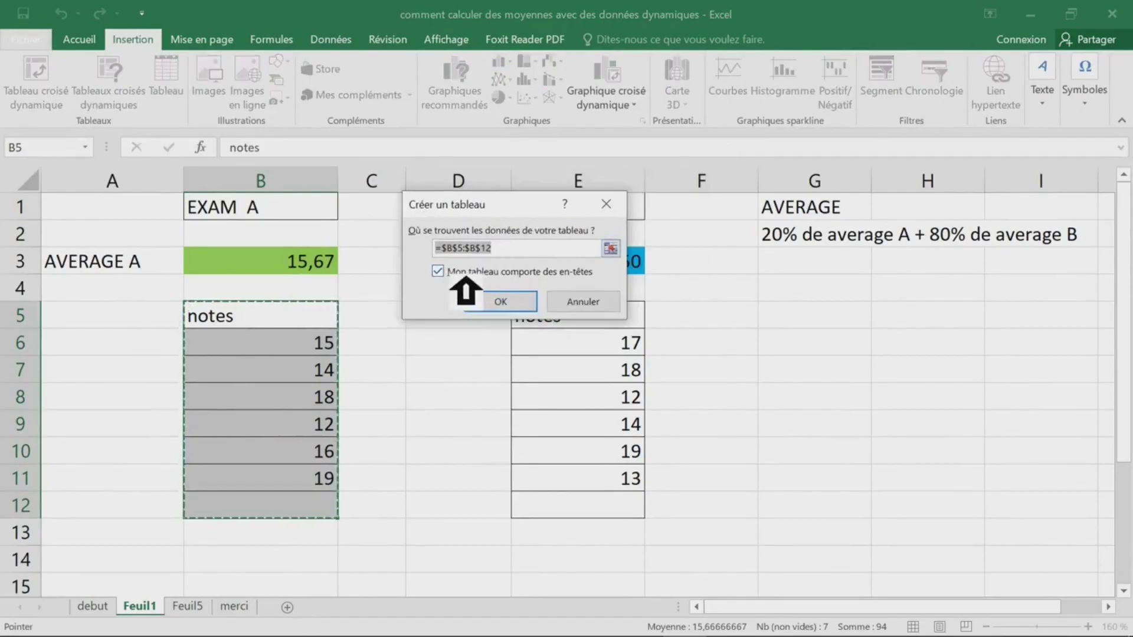
{"action": "key", "text": "Tab"}
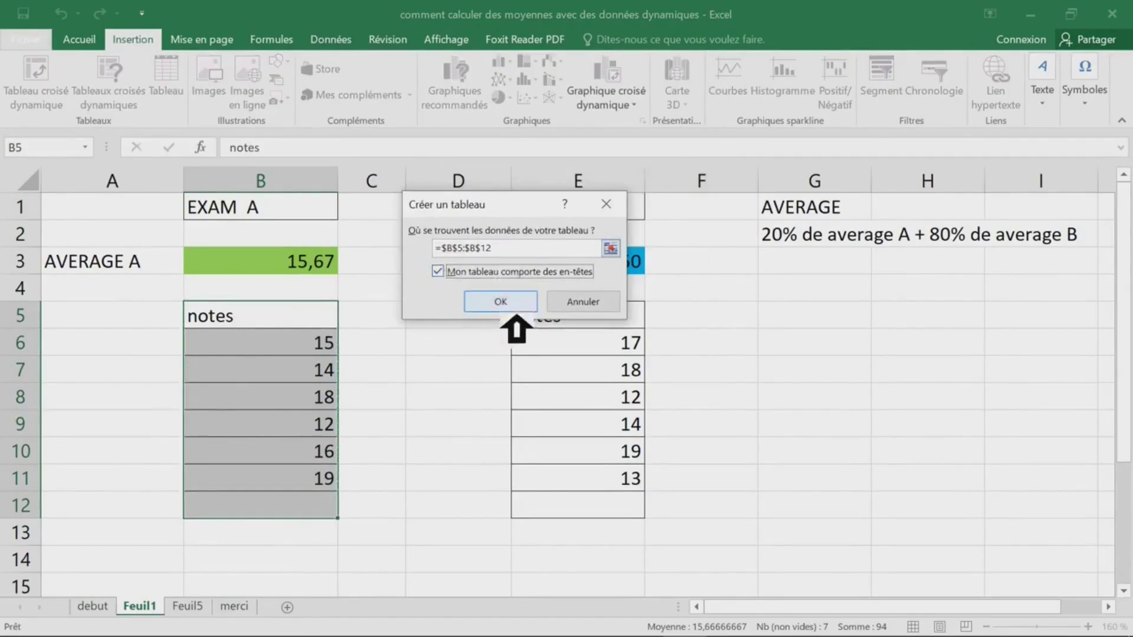
{"action": "left_click", "coordinate": [500, 302]}
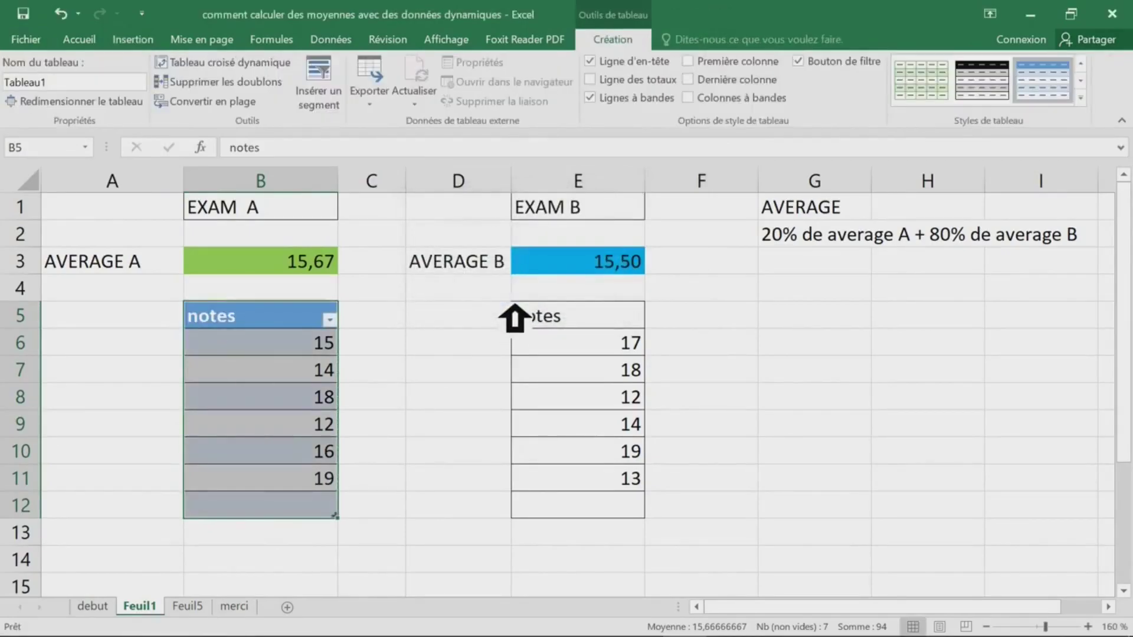
Apply the light green banded table style to the EXAM A notes table.
{"action": "left_click", "coordinate": [1001, 100]}
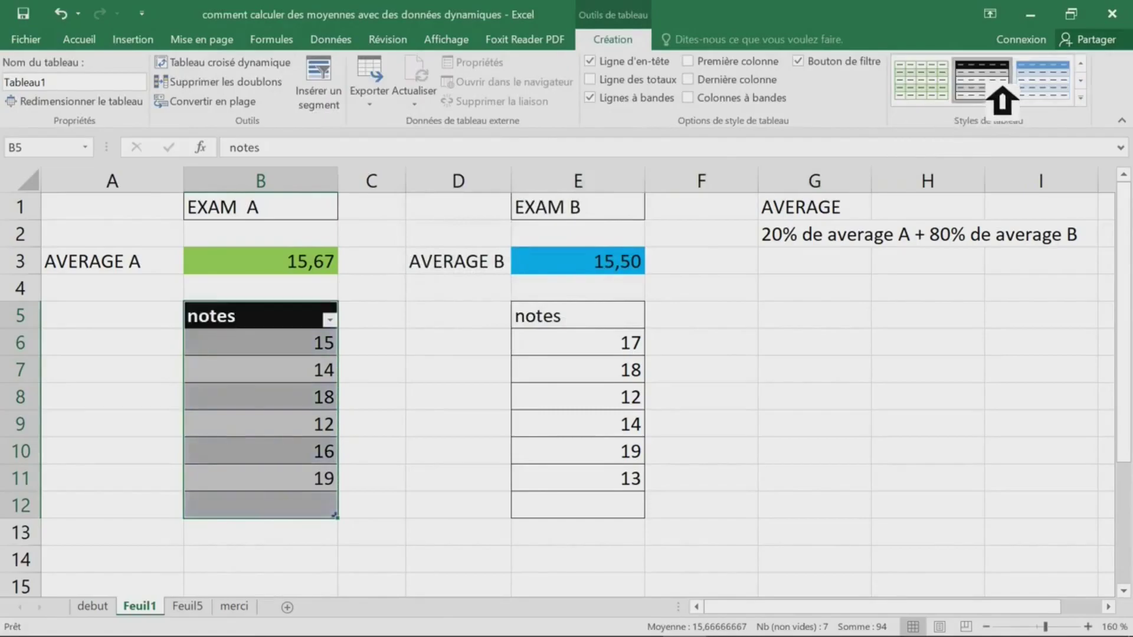
{"action": "left_click", "coordinate": [931, 92]}
{"action": "left_click", "coordinate": [446, 348]}
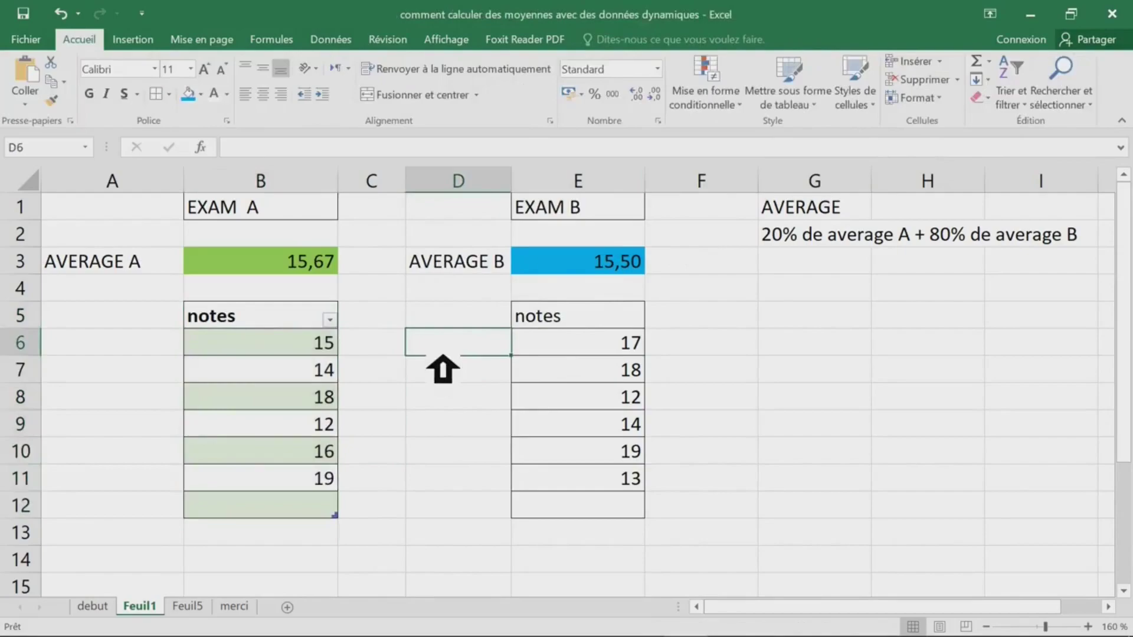
{"action": "left_click", "coordinate": [303, 260]}
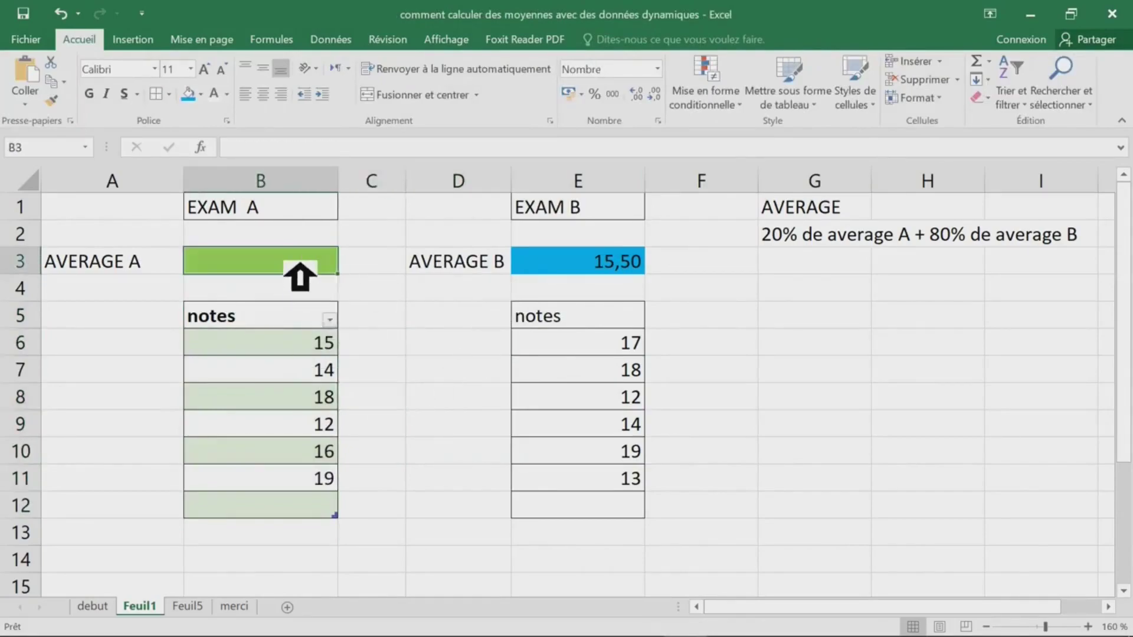
{"action": "type", "text": "=moy"}
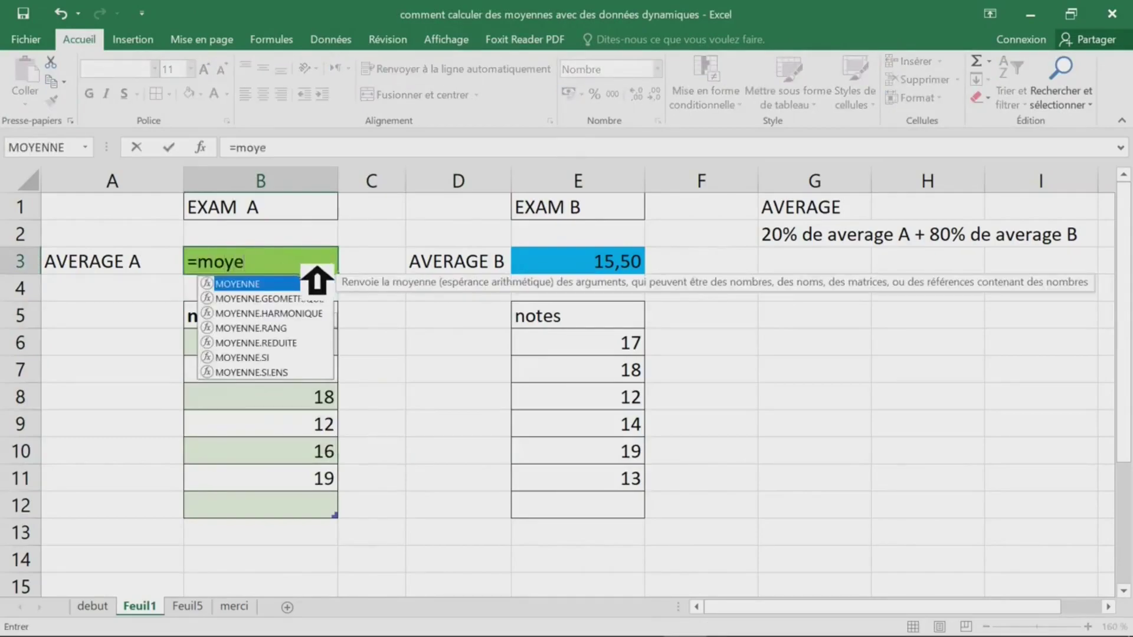
{"action": "type", "text": "e"}
{"action": "key", "text": "Tab"}
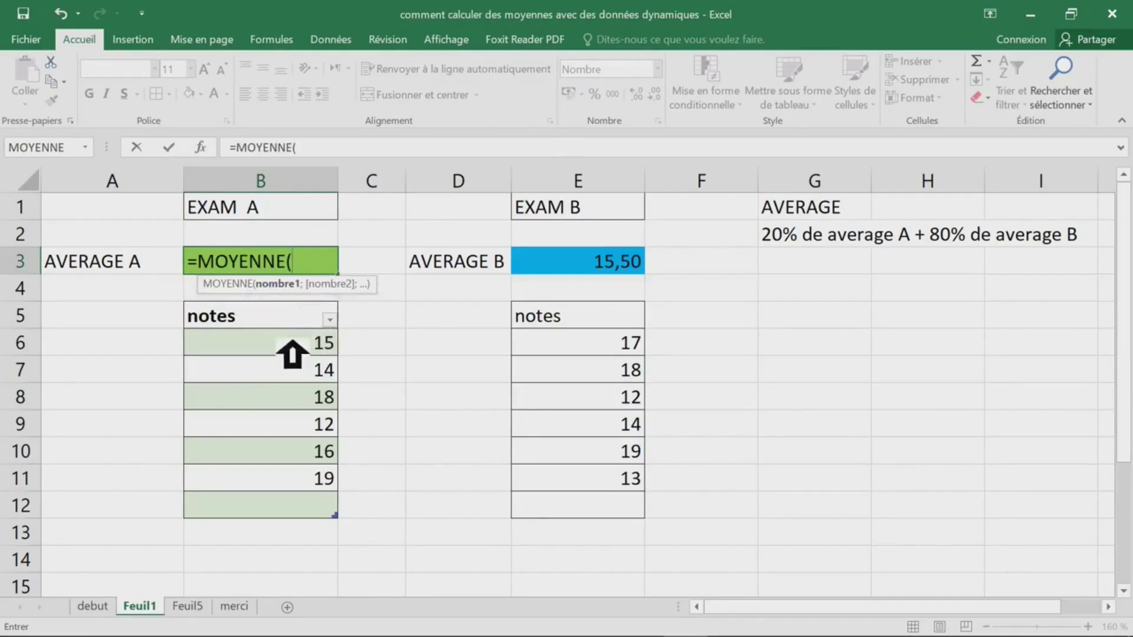
{"action": "left_click_drag", "start_coordinate": [283, 352], "coordinate": [285, 520]}
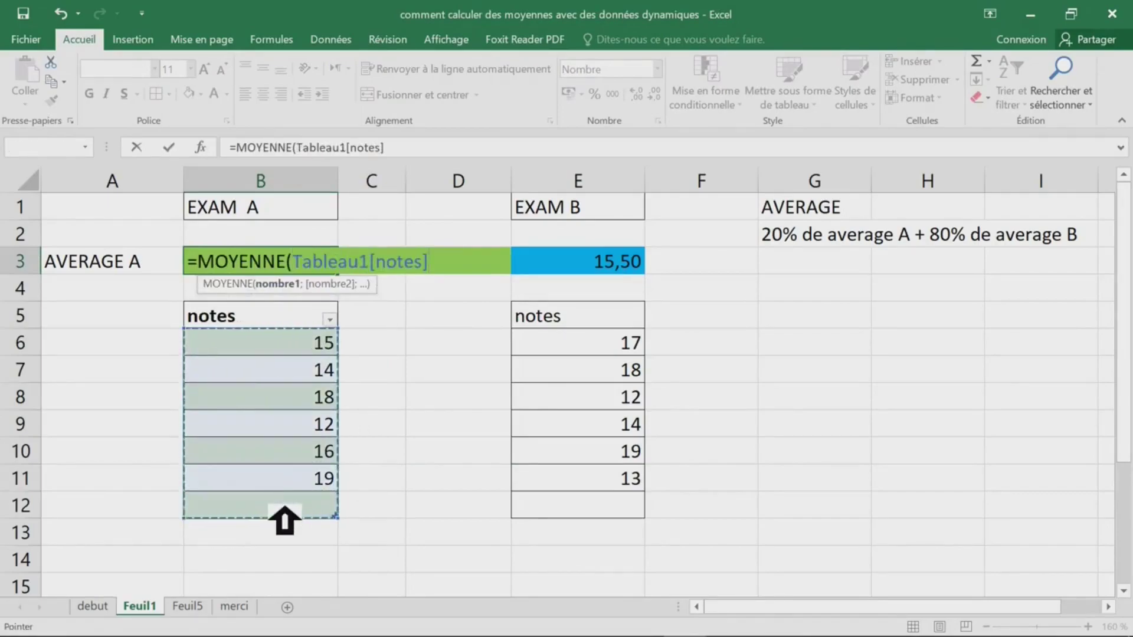
{"action": "left_click_drag", "start_coordinate": [403, 153], "coordinate": [214, 152]}
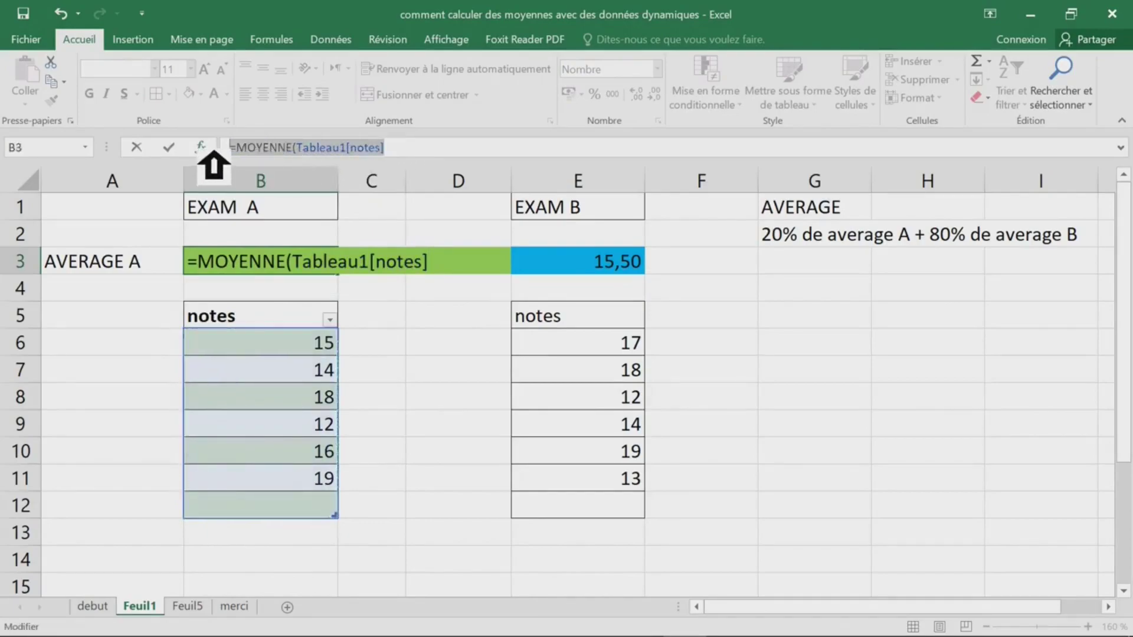
{"action": "key", "text": "BackSpace"}
{"action": "left_click", "coordinate": [291, 451]}
{"action": "left_click", "coordinate": [281, 266]}
{"action": "key", "text": "Up"}
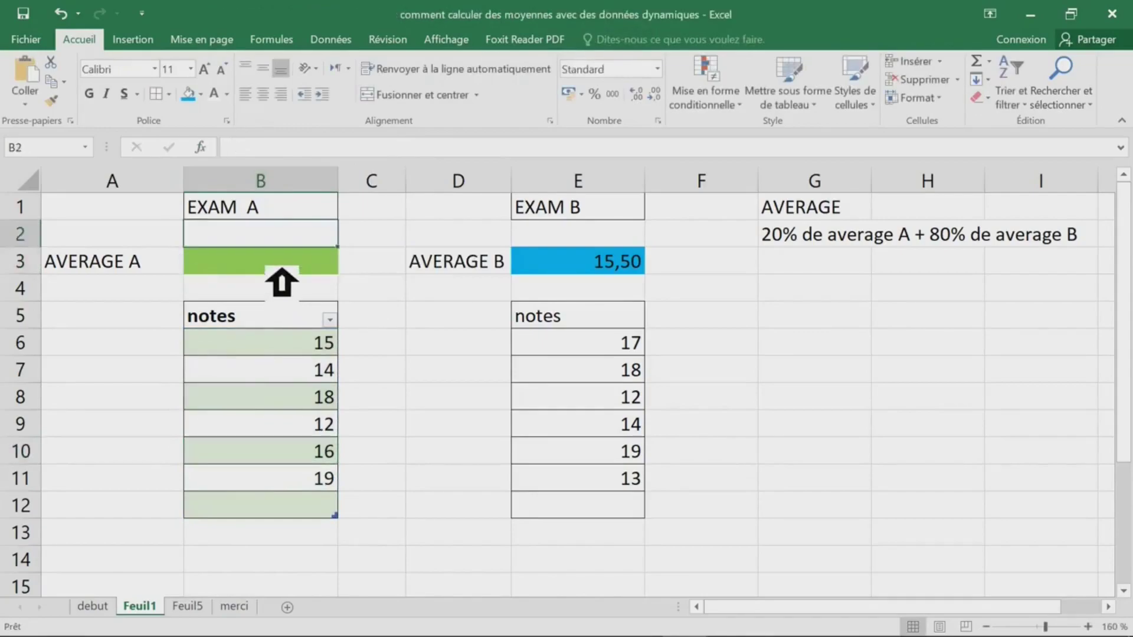
Calculate the exam A average in B3 from the table's notes column with =MOYENNE(Tableau1[notes]).
{"action": "key", "text": "Down"}
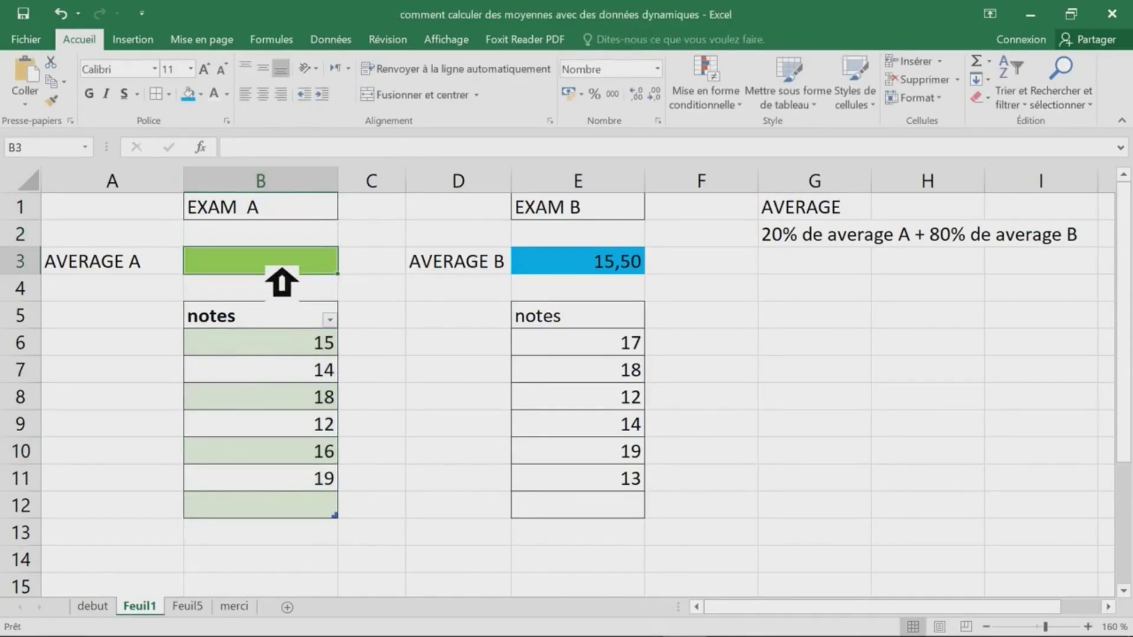
{"action": "type", "text": "=moyenne"}
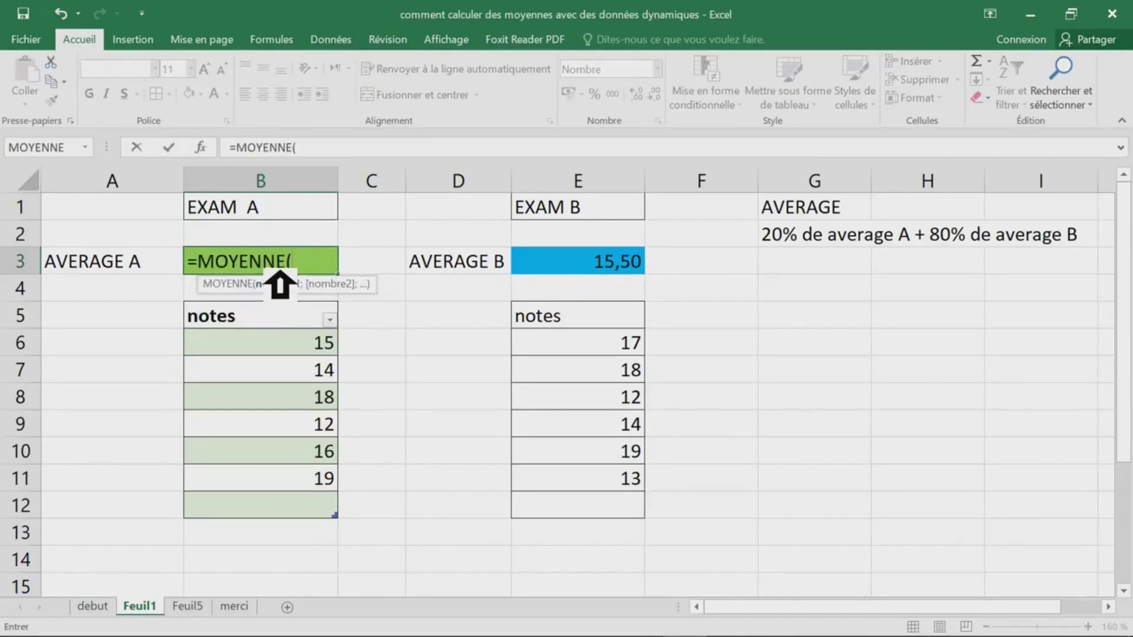
{"action": "left_click_drag", "start_coordinate": [251, 324], "coordinate": [246, 523]}
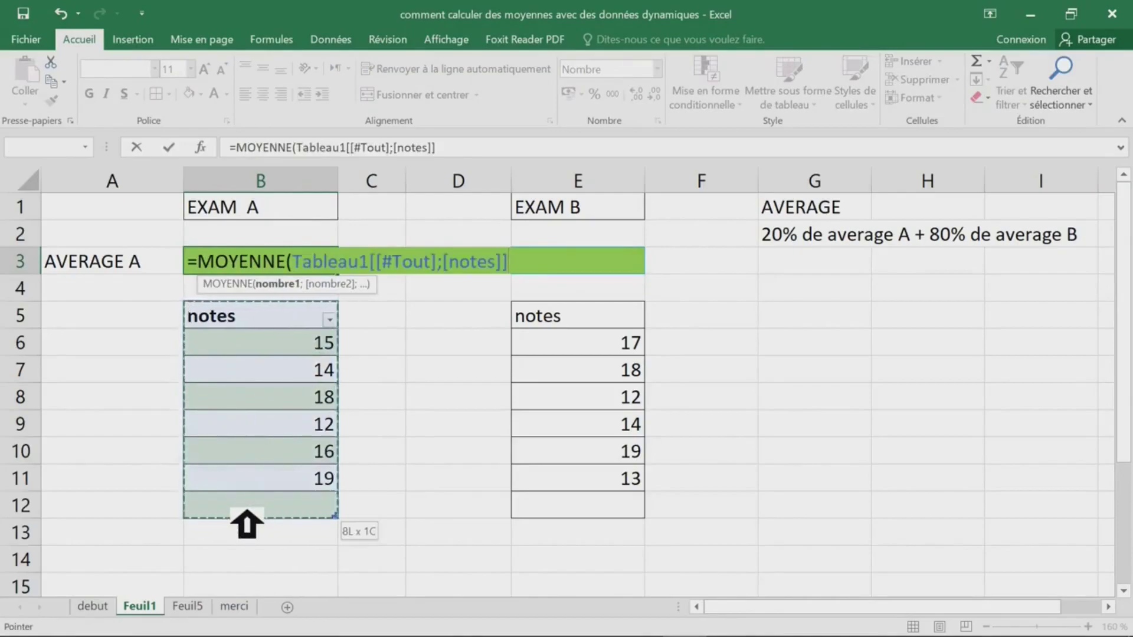
{"action": "left_click_drag", "start_coordinate": [256, 354], "coordinate": [260, 519]}
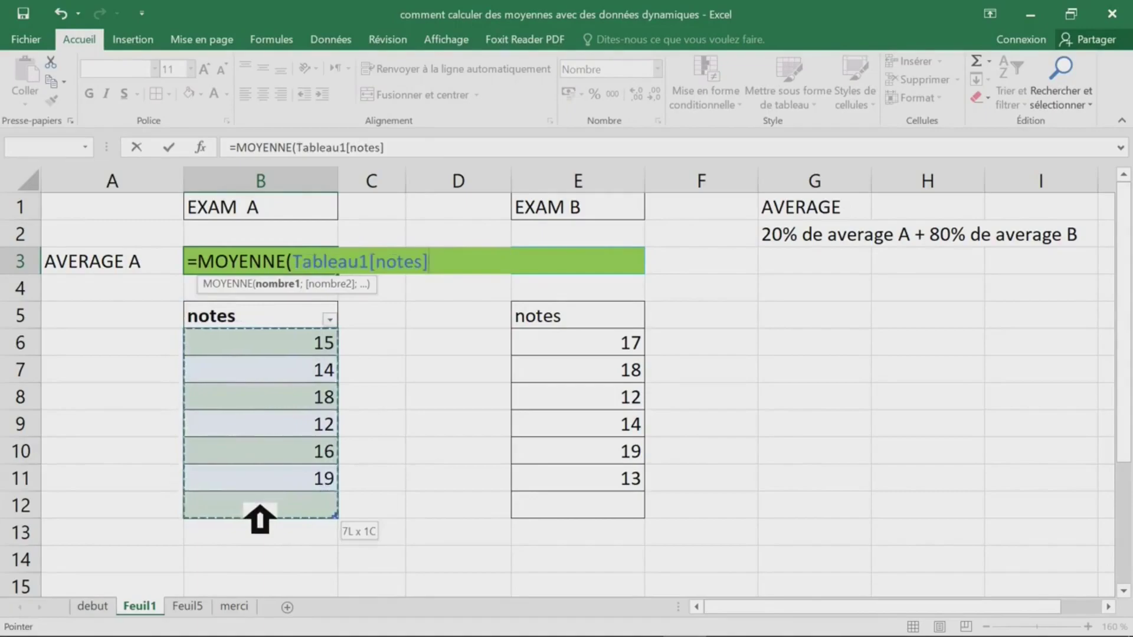
{"action": "key", "text": "Return"}
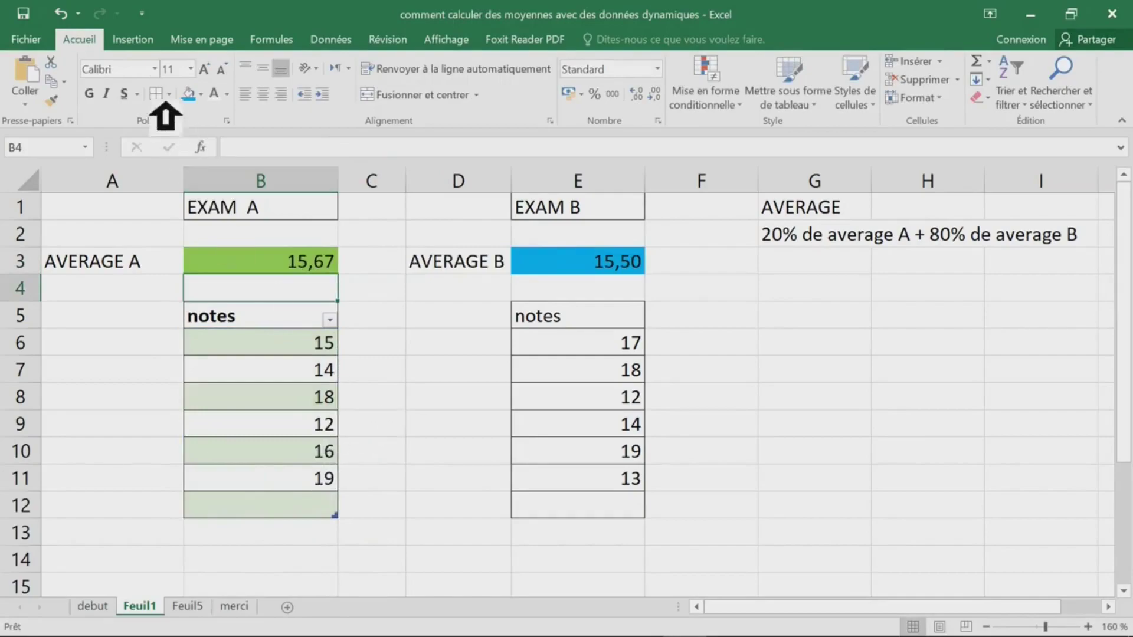
Reduce the height of rows 6 to 11 on Feuil1 so the notes lists take less space.
{"action": "double_click", "coordinate": [99, 43]}
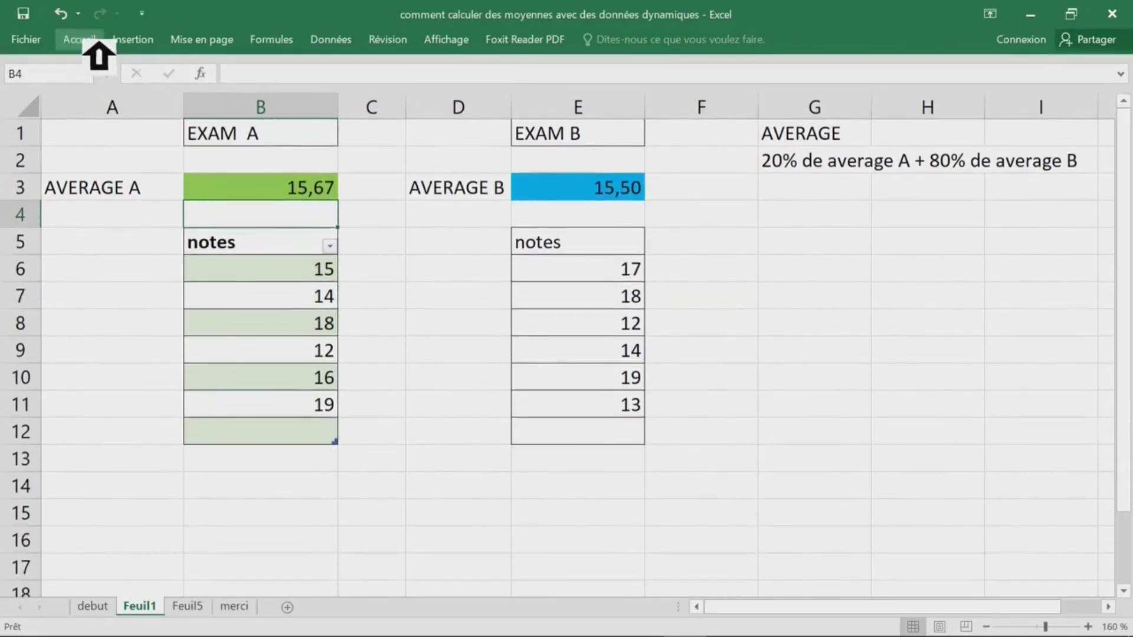
{"action": "left_click", "coordinate": [312, 436]}
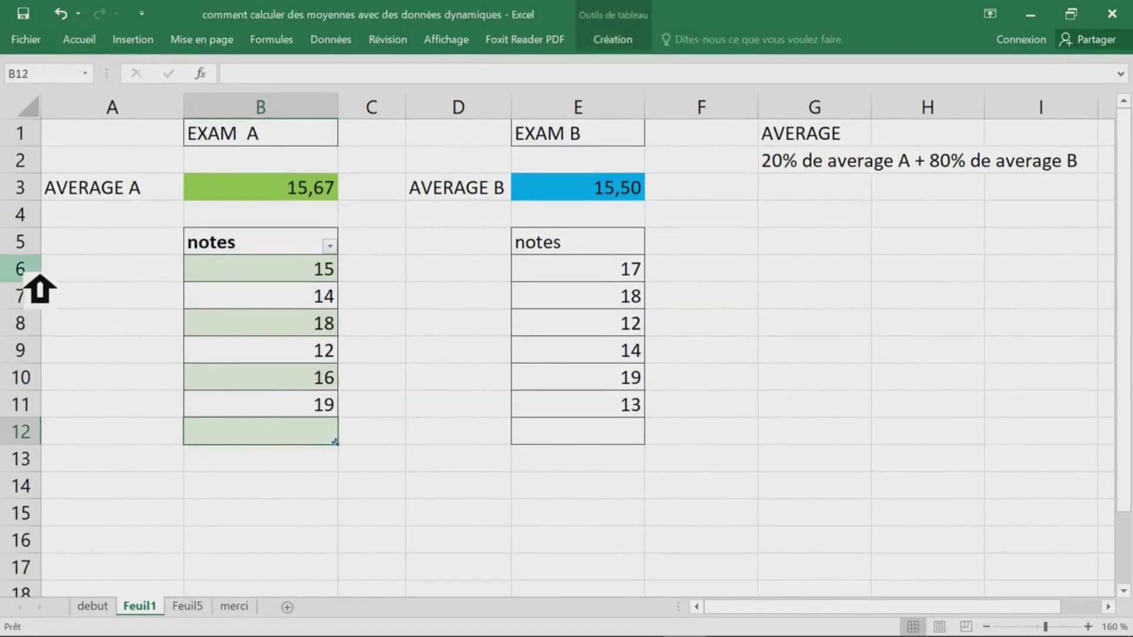
{"action": "left_click_drag", "start_coordinate": [39, 289], "coordinate": [38, 360]}
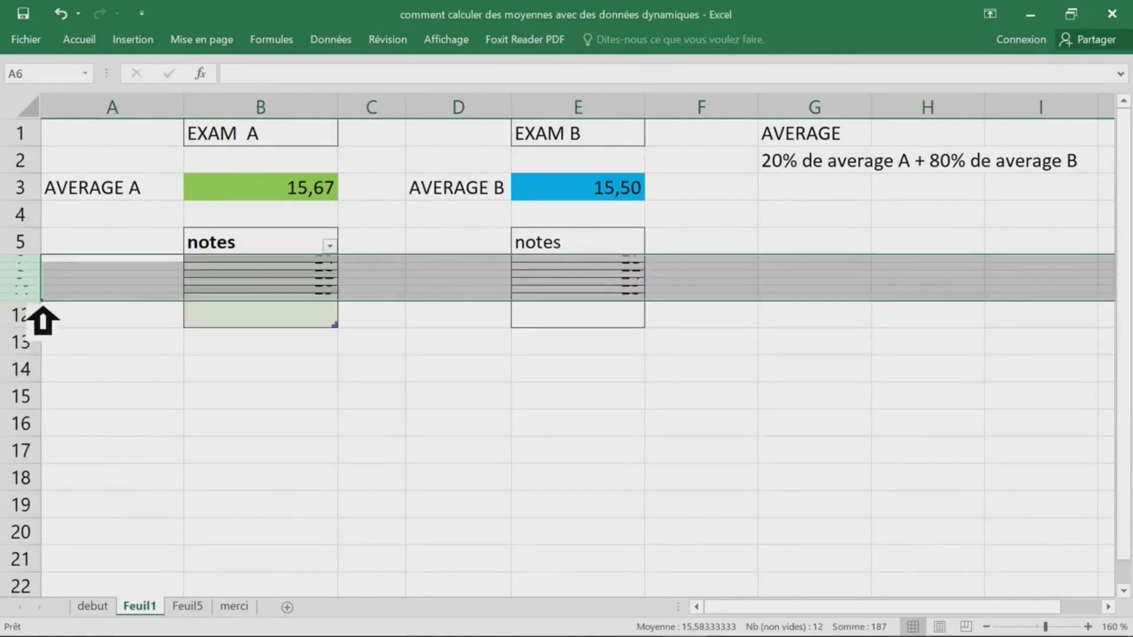
{"action": "left_click_drag", "start_coordinate": [45, 319], "coordinate": [45, 323]}
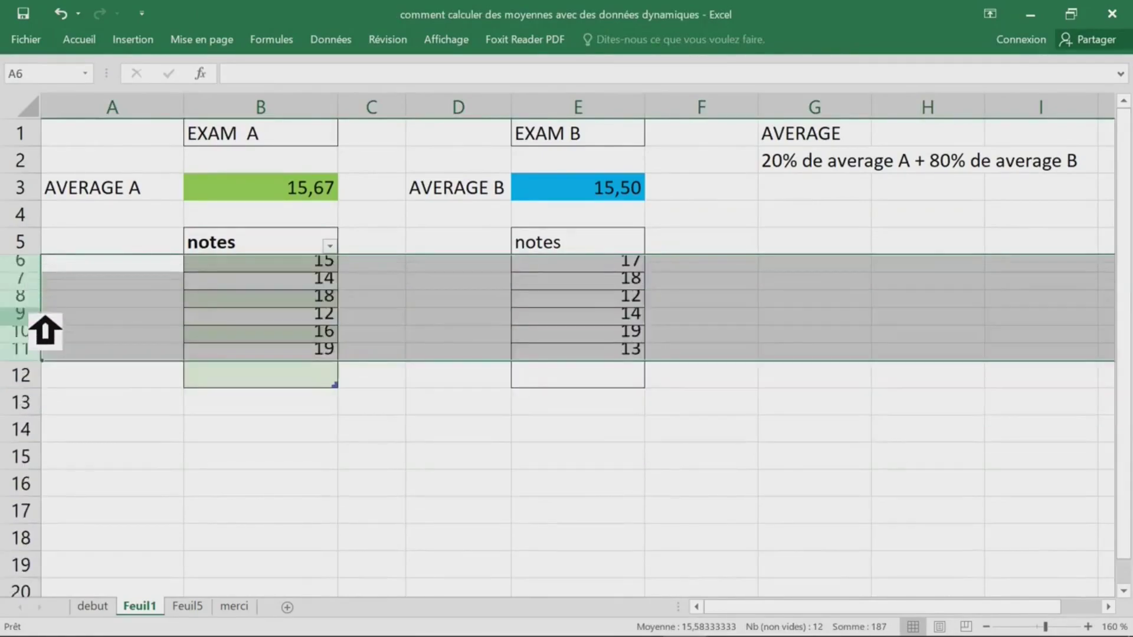
Reduce the font size of rows 6 to 11 to 8 so the notes fit the row height.
{"action": "double_click", "coordinate": [88, 42]}
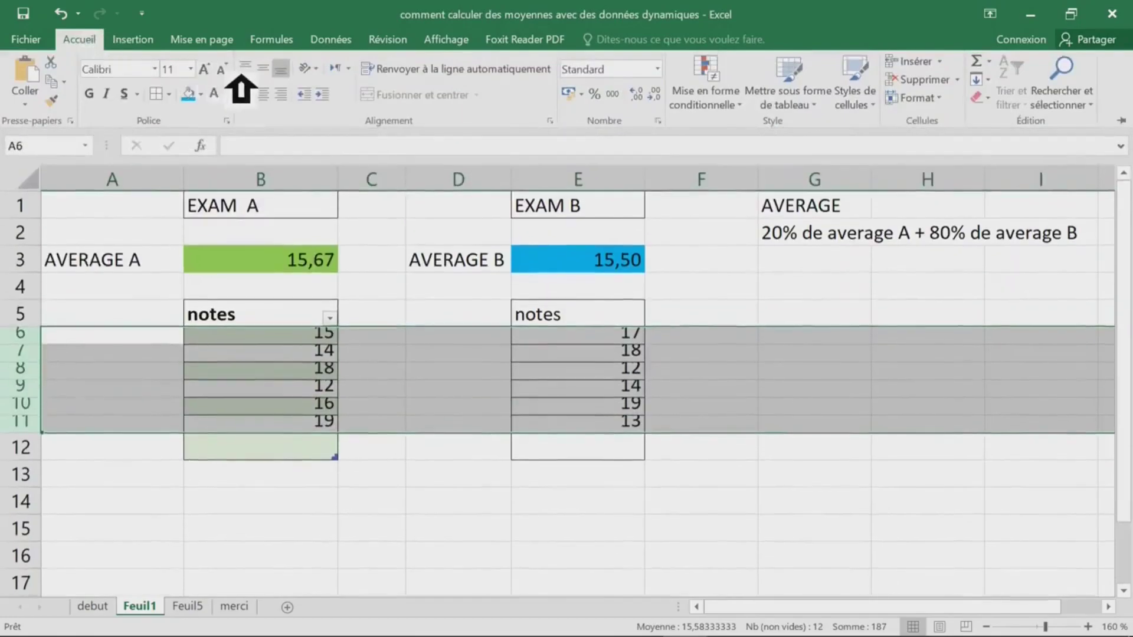
{"action": "left_click", "coordinate": [224, 72]}
{"action": "left_click", "coordinate": [224, 72]}
{"action": "left_click", "coordinate": [224, 72]}
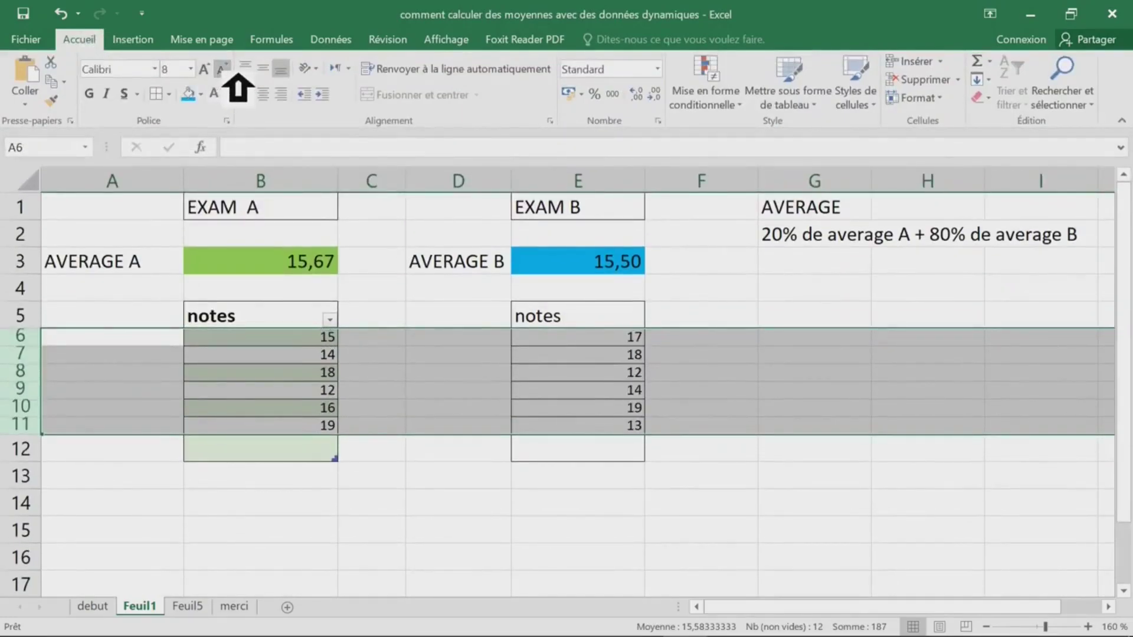
{"action": "left_click", "coordinate": [754, 480]}
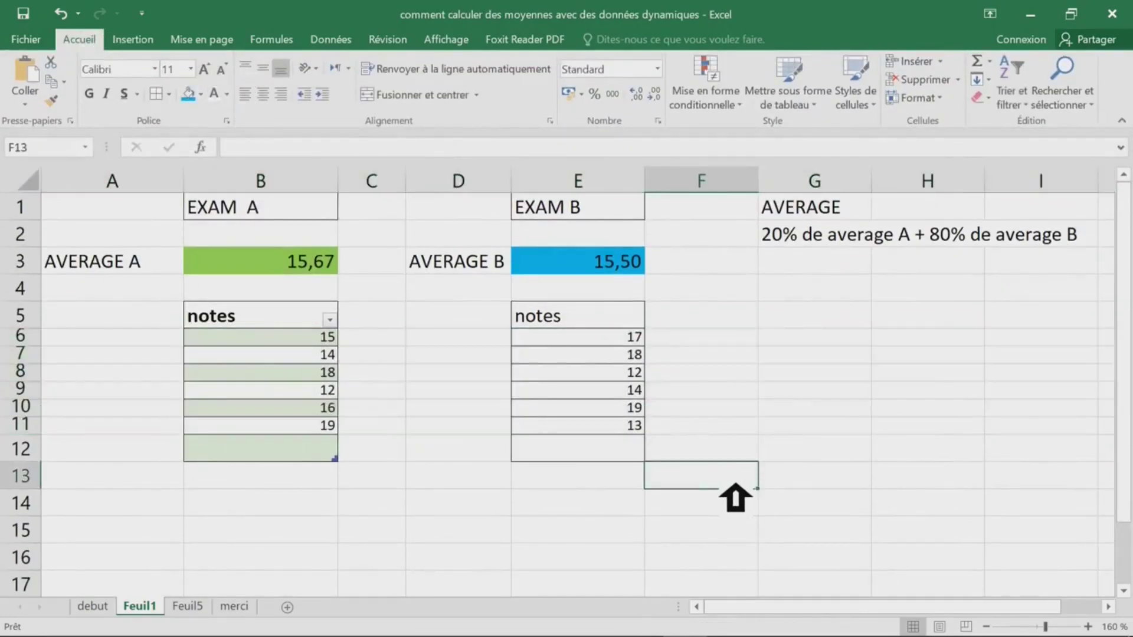
Add the notes 20, 18 and 19 to the end of the EXAM A table in B12:B14.
{"action": "scroll", "coordinate": [731, 485], "scroll_direction": "up", "scroll_amount": 1}
{"action": "left_click", "coordinate": [348, 498]}
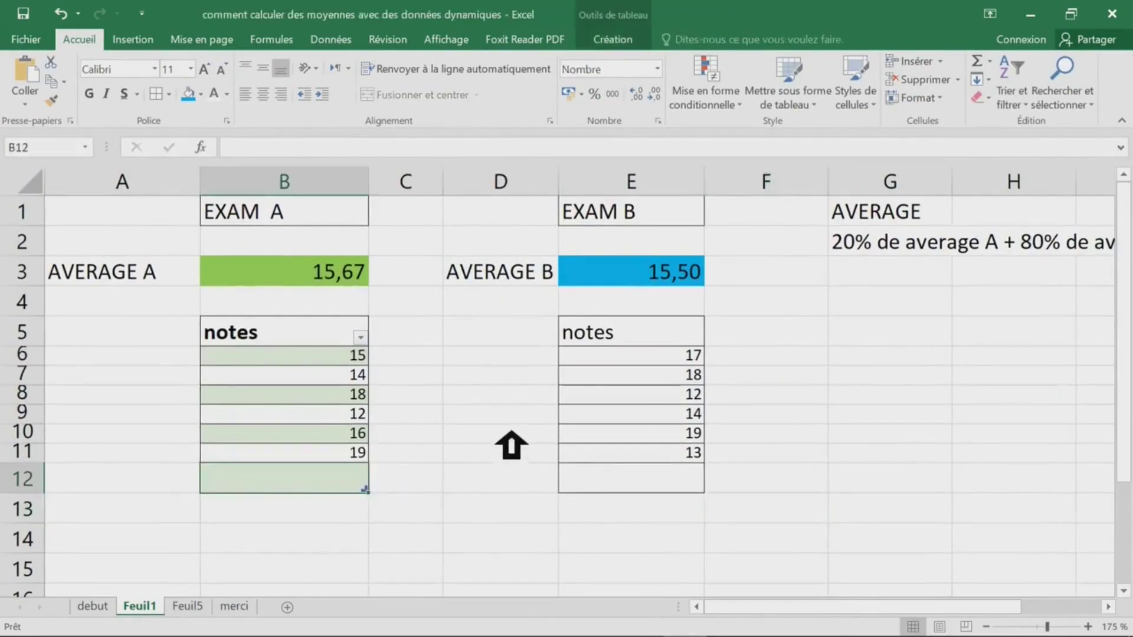
{"action": "type", "text": "20"}
{"action": "key", "text": "Up"}
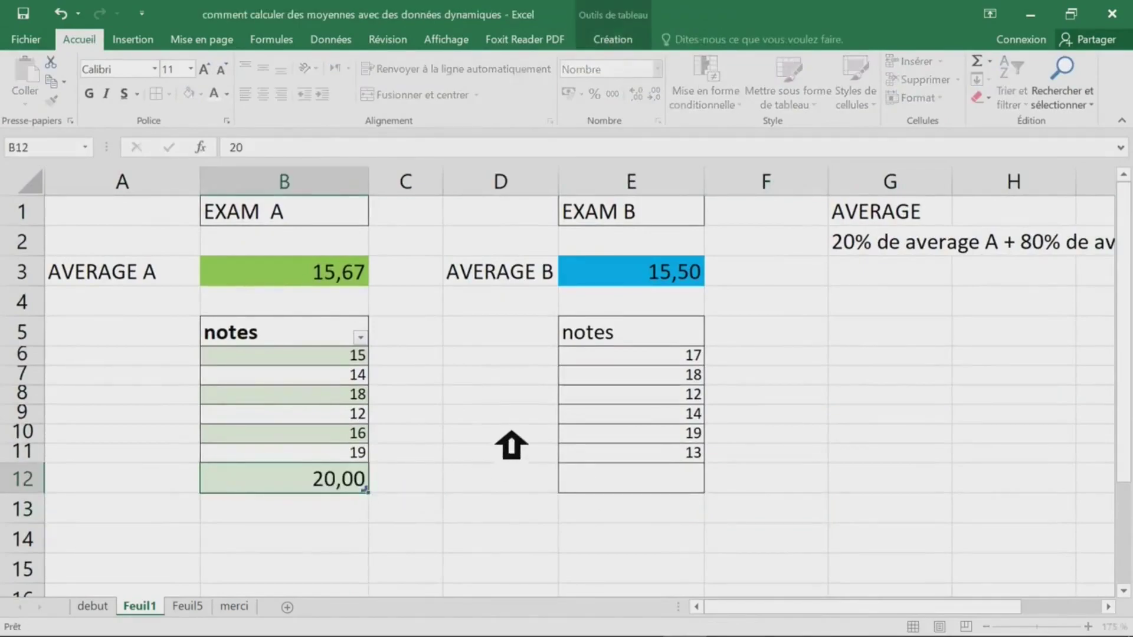
{"action": "left_click", "coordinate": [336, 271]}
{"action": "left_click", "coordinate": [347, 509]}
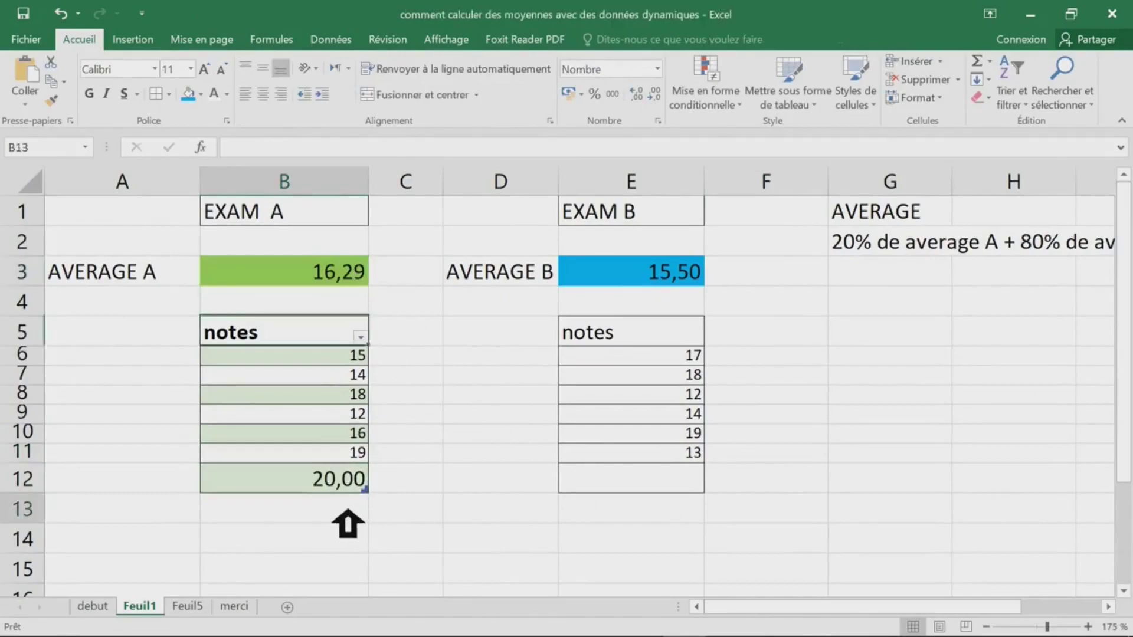
{"action": "type", "text": "18"}
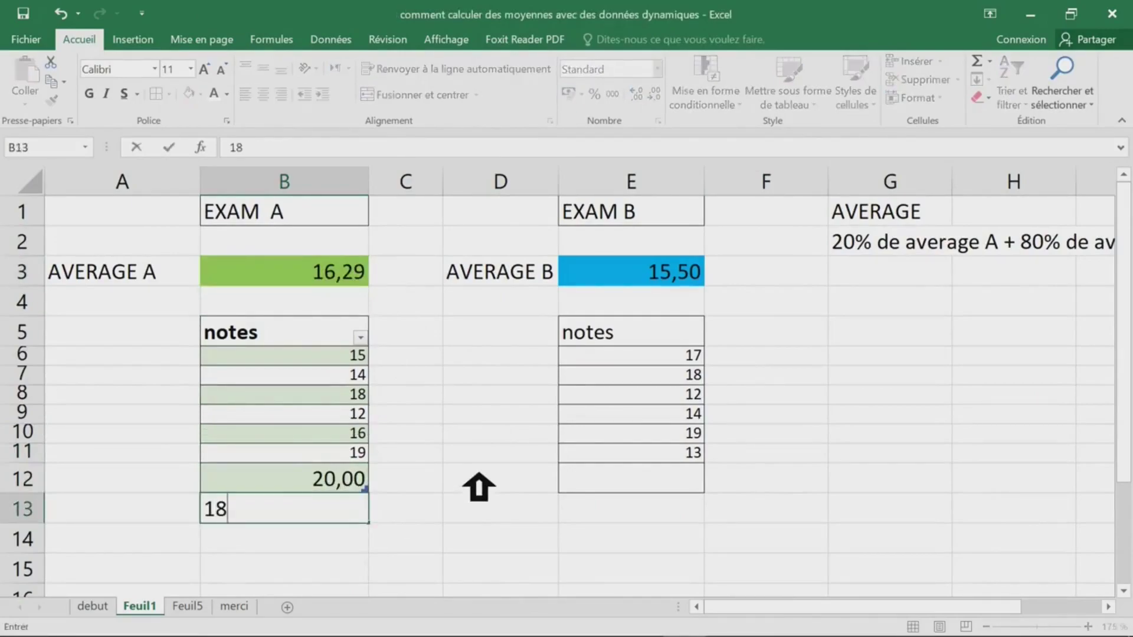
{"action": "key", "text": "Return"}
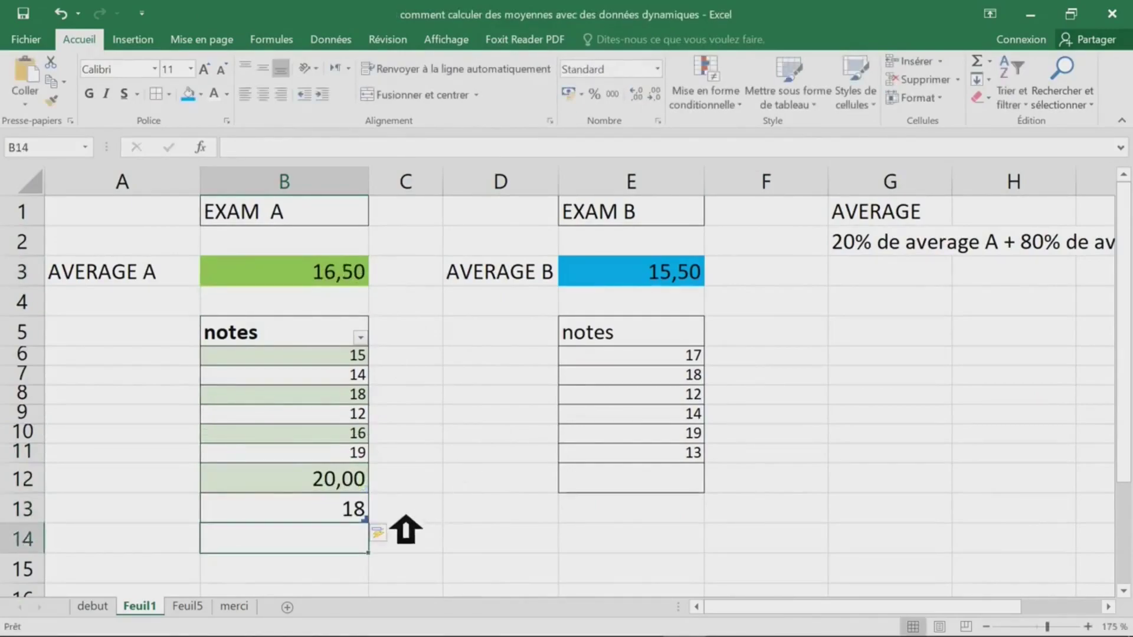
{"action": "type", "text": "19"}
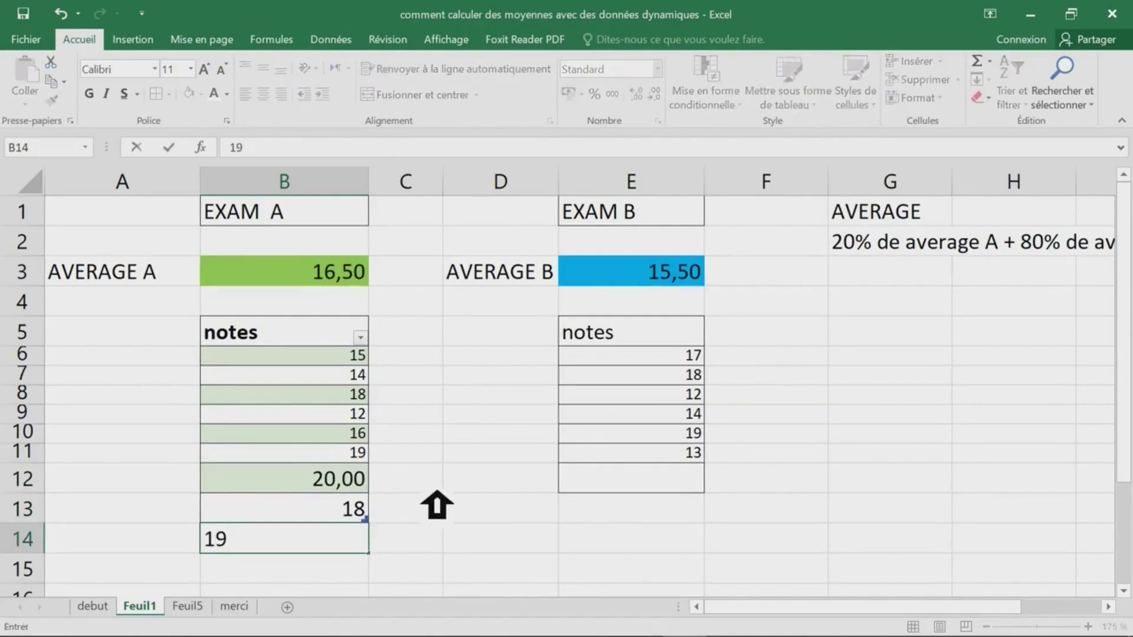
{"action": "key", "text": "Return"}
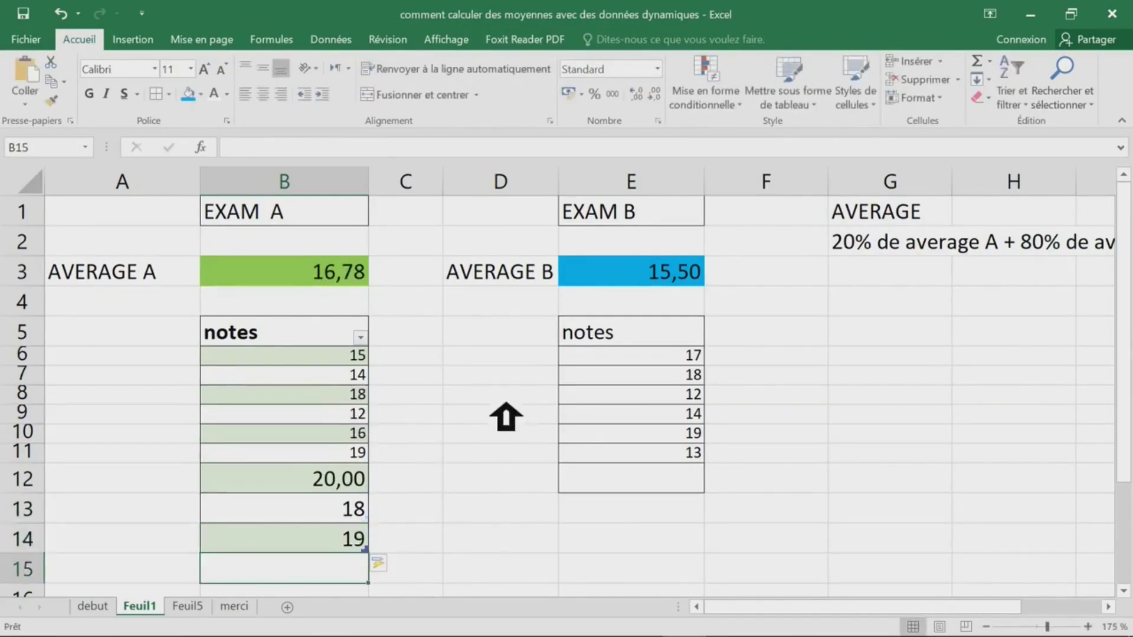
Examine the average formulas for exam A in B3 and exam B in E3.
{"action": "left_click", "coordinate": [354, 275]}
{"action": "double_click", "coordinate": [328, 282]}
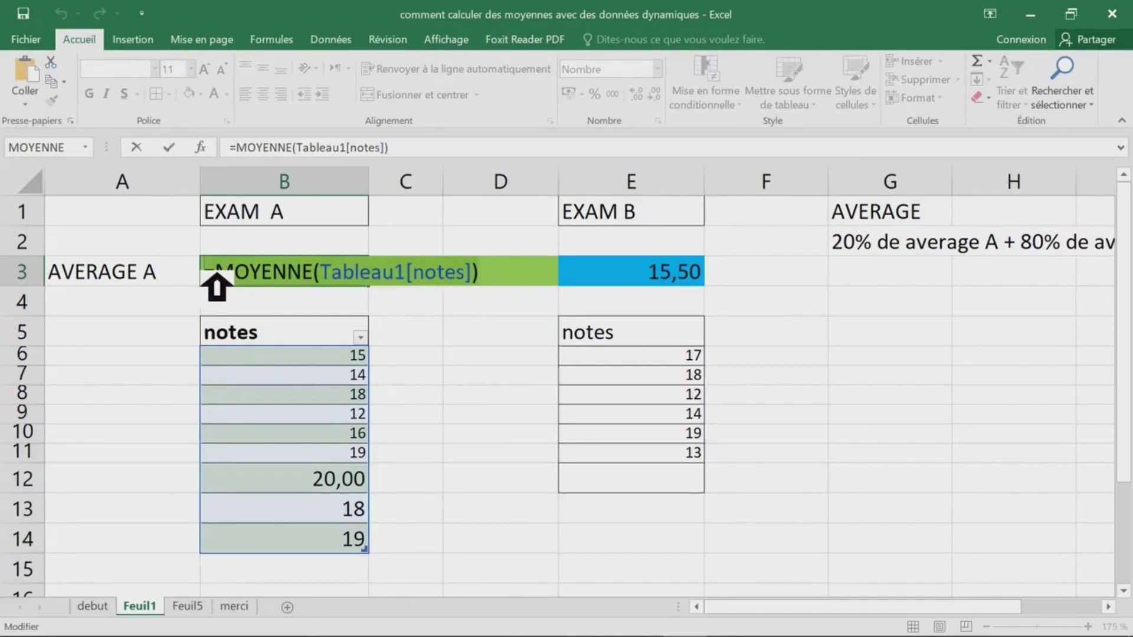
{"action": "key", "text": "Escape"}
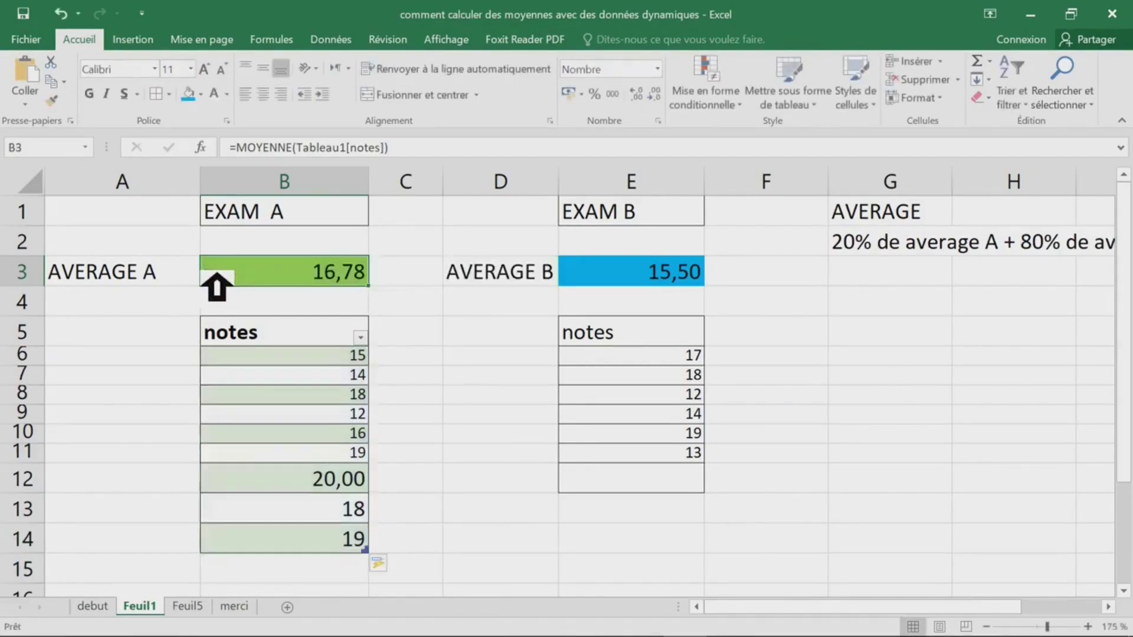
{"action": "left_click", "coordinate": [637, 344]}
{"action": "left_click", "coordinate": [663, 279]}
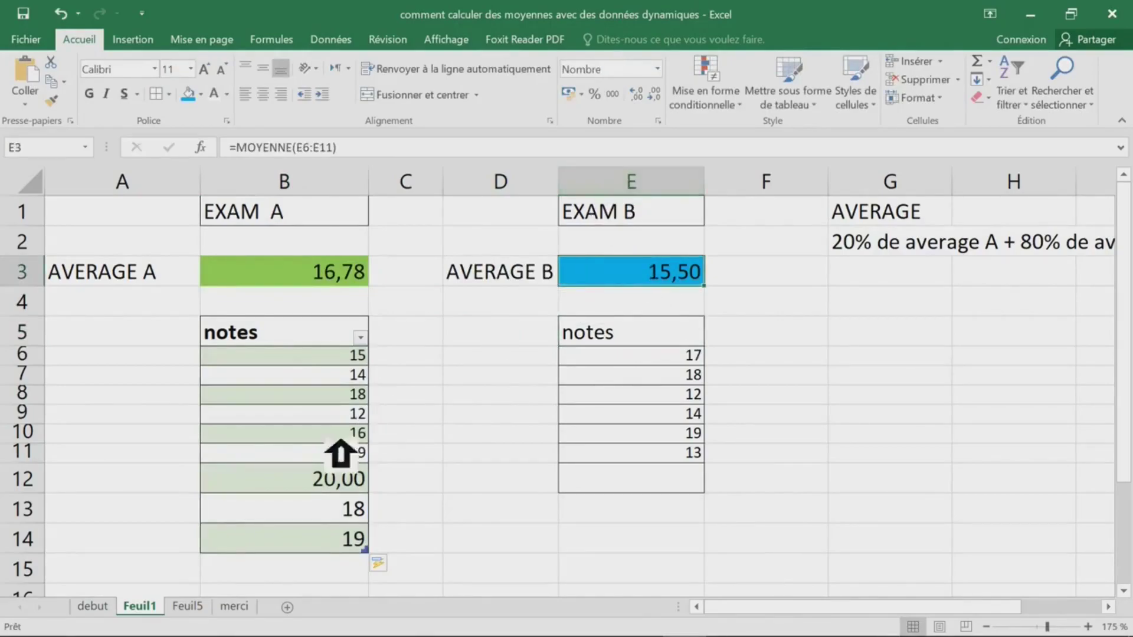
Copy the black note box from Feuil5 into a new sheet placed before merci.
{"action": "left_click", "coordinate": [206, 606]}
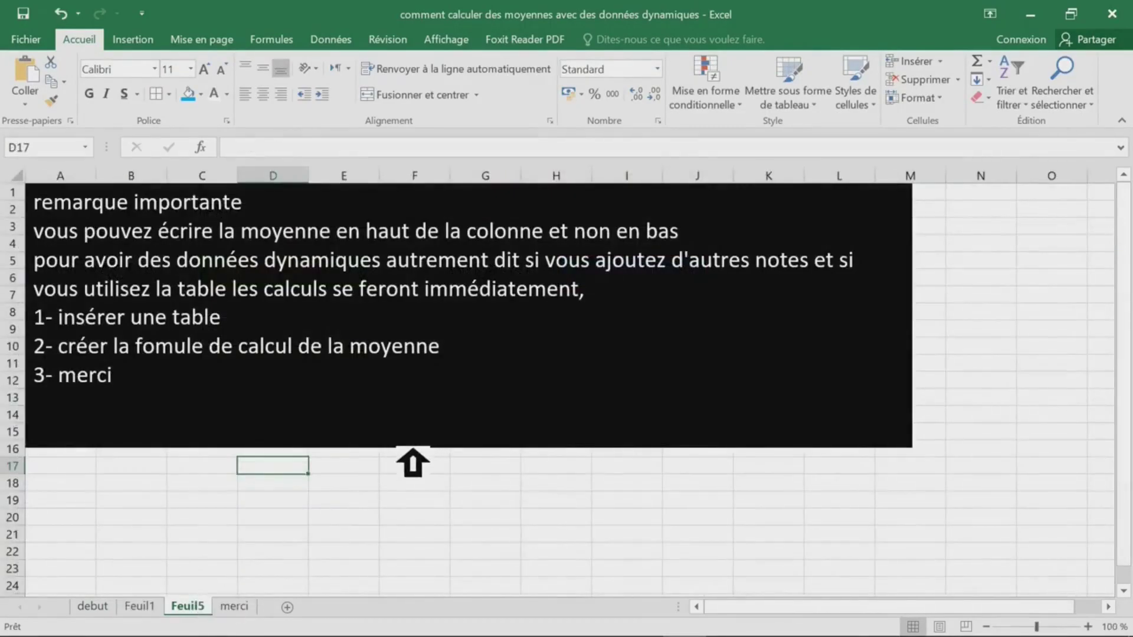
{"action": "left_click", "coordinate": [413, 444]}
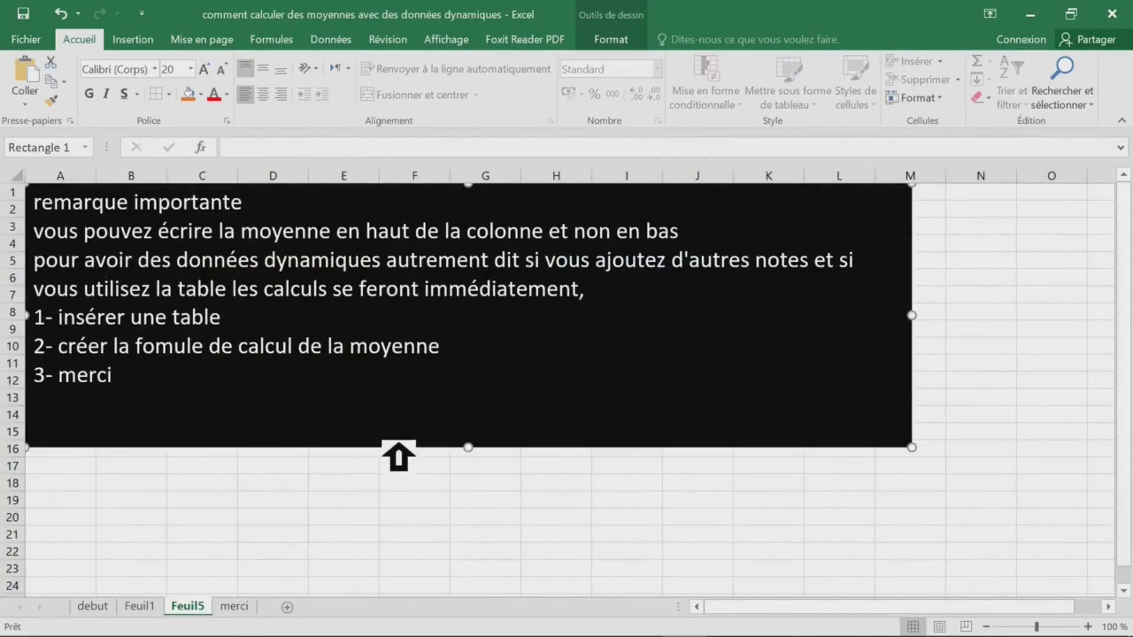
{"action": "left_click", "coordinate": [288, 607]}
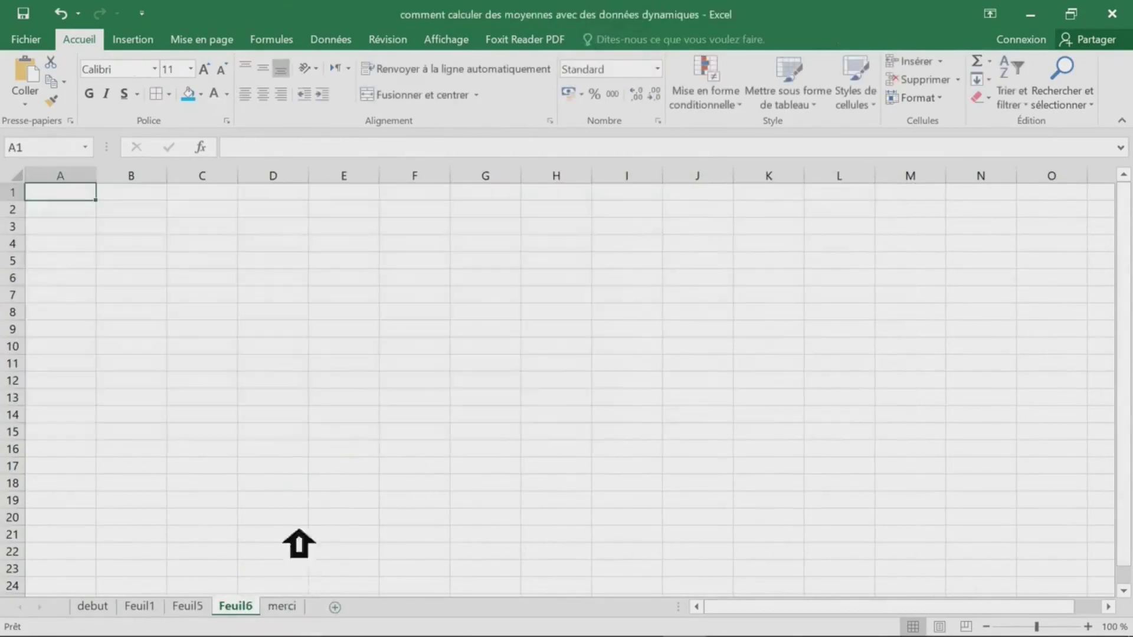
{"action": "key", "text": "ctrl+v"}
Replace the explanatory lines under "remarque importante" in the copied note with "je refais la m^me chose pour l'examen B".
{"action": "left_click", "coordinate": [124, 231]}
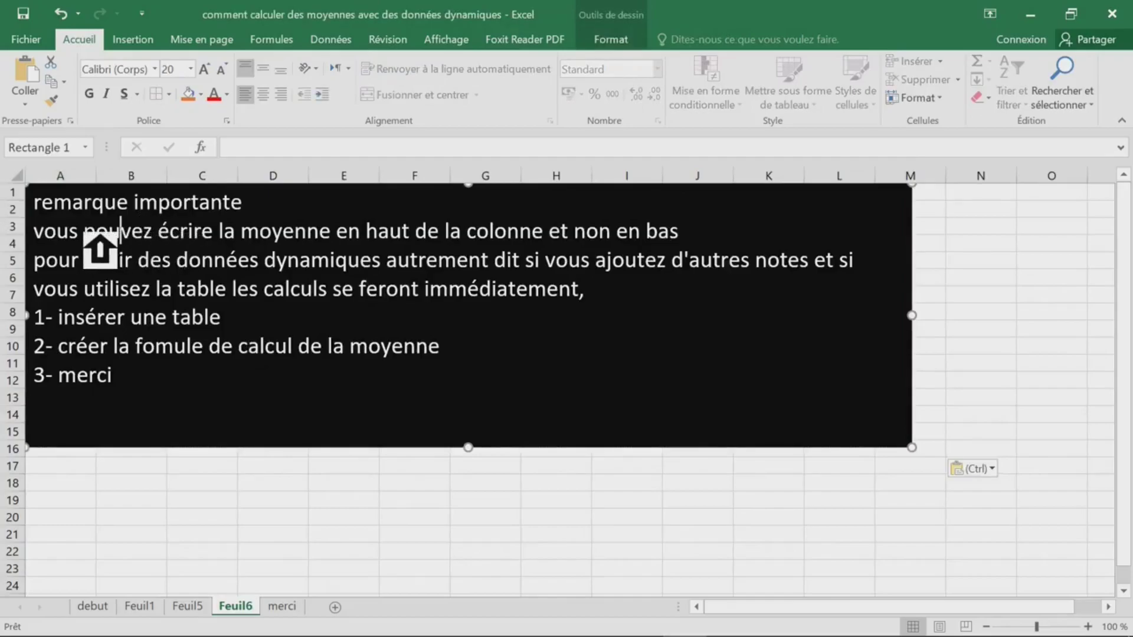
{"action": "left_click_drag", "start_coordinate": [37, 233], "coordinate": [768, 311]}
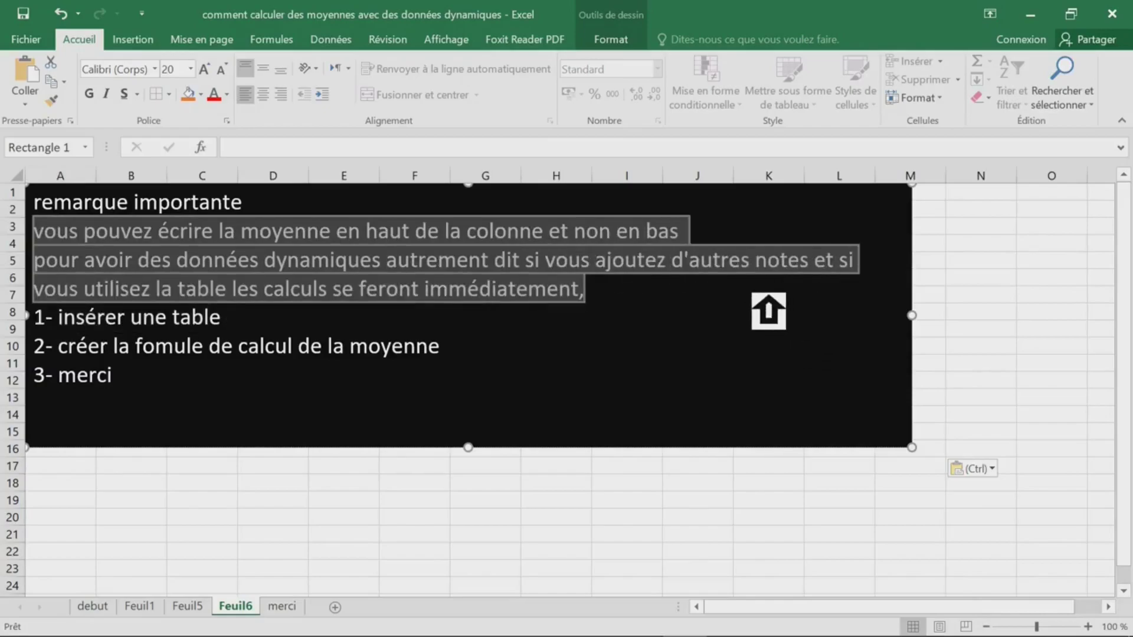
{"action": "key", "text": "Delete"}
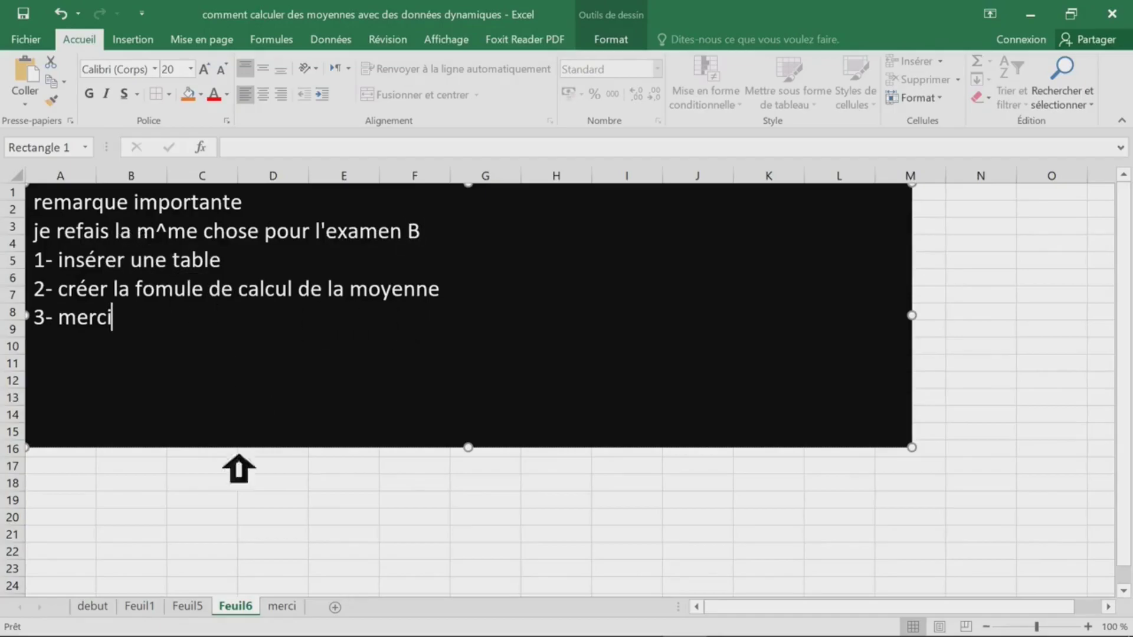
Clear the exam B average in E3 and the EXAM B notes in E6:E12 on Feuil1.
{"action": "left_click", "coordinate": [142, 605]}
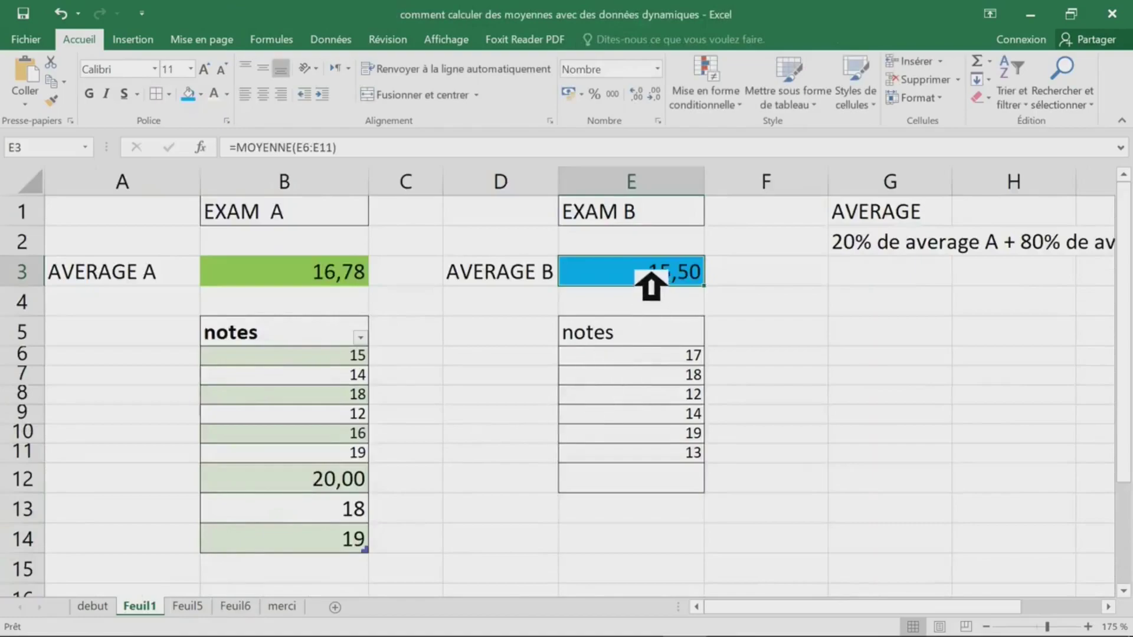
{"action": "key", "text": "Delete"}
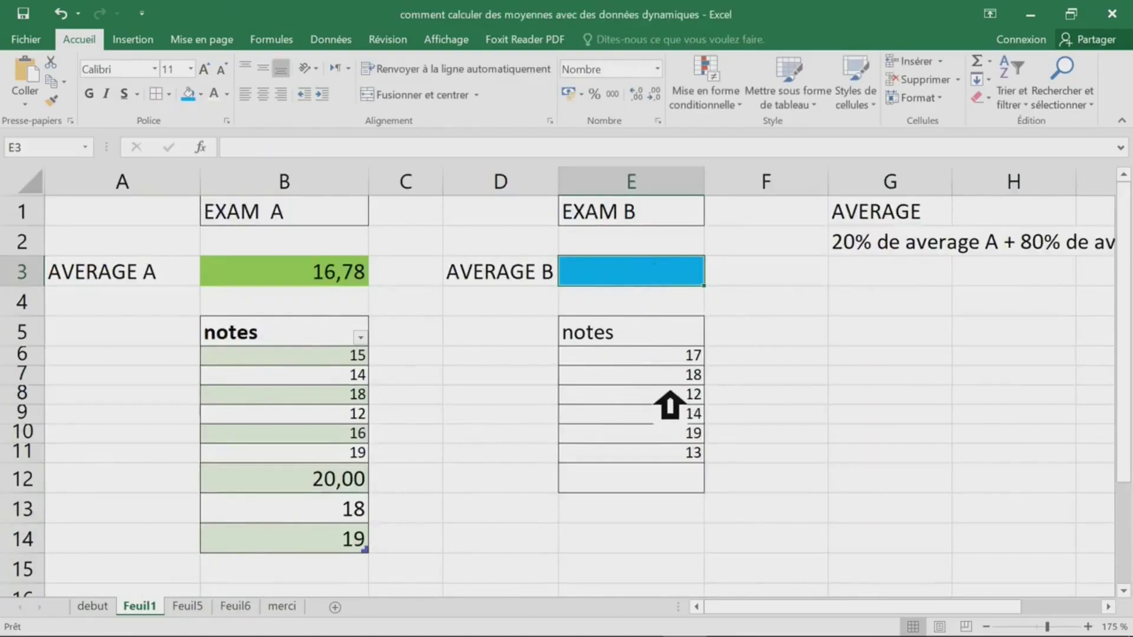
{"action": "left_click_drag", "start_coordinate": [663, 379], "coordinate": [668, 475]}
{"action": "left_click_drag", "start_coordinate": [653, 357], "coordinate": [674, 472]}
{"action": "key", "text": "Delete"}
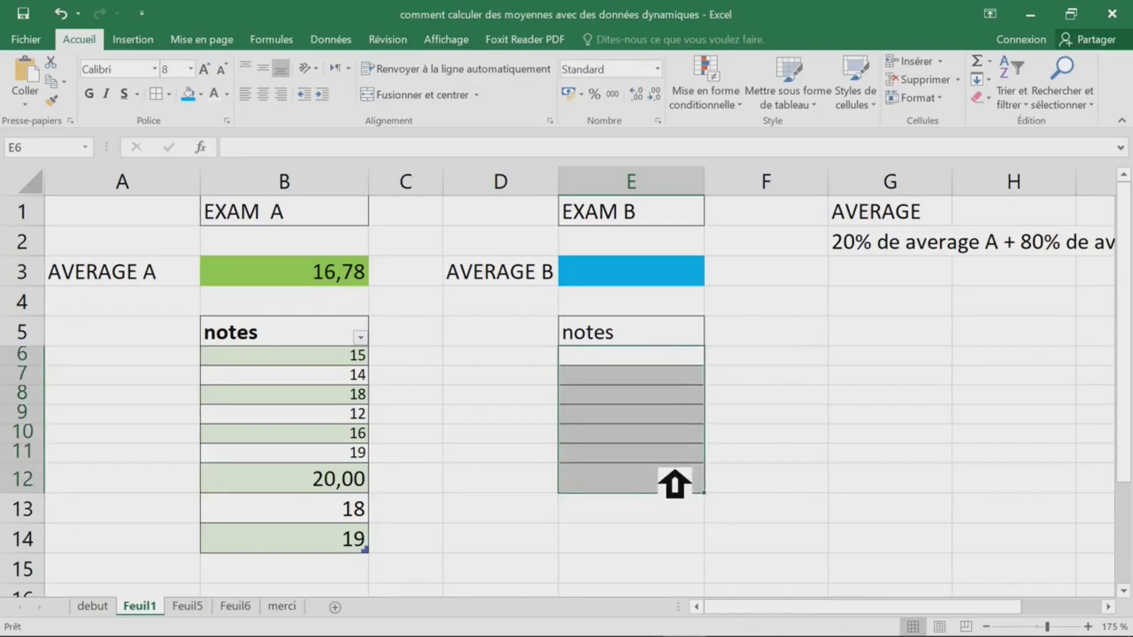
Convert the EXAM B range E5:E12 into a table with headers.
{"action": "left_click", "coordinate": [663, 394]}
{"action": "left_click_drag", "start_coordinate": [631, 342], "coordinate": [638, 484]}
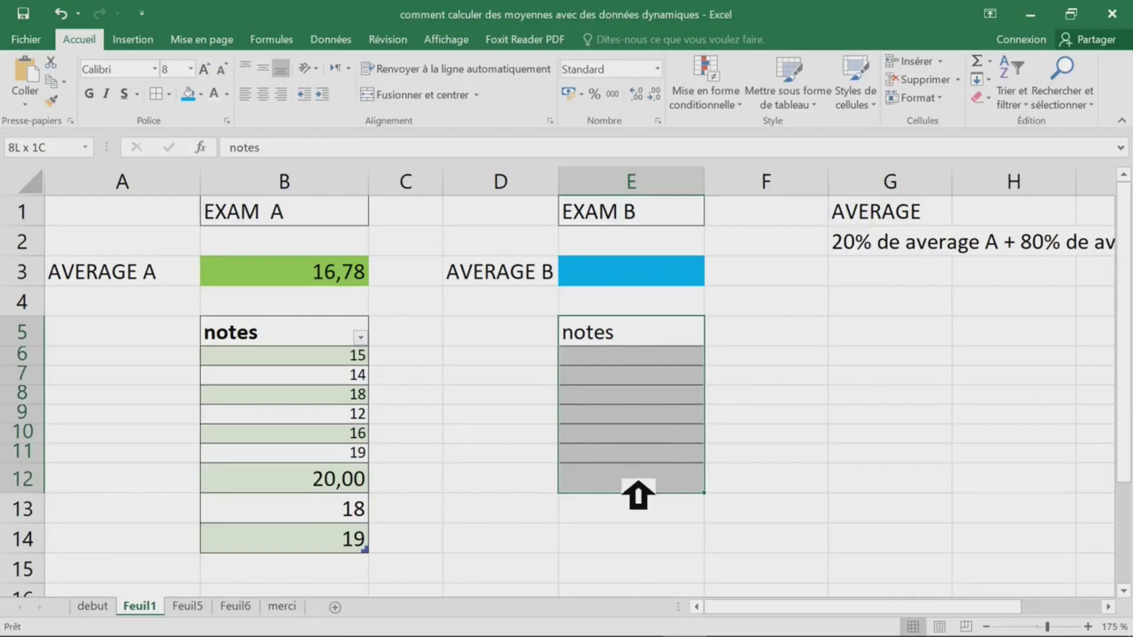
{"action": "left_click", "coordinate": [155, 39]}
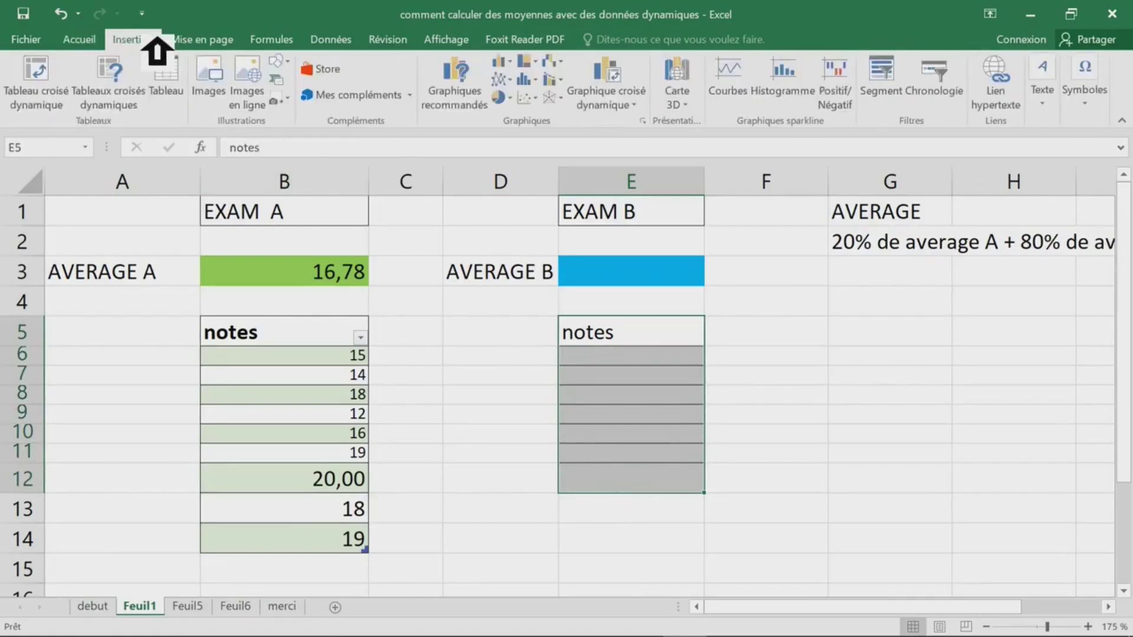
{"action": "left_click", "coordinate": [181, 78]}
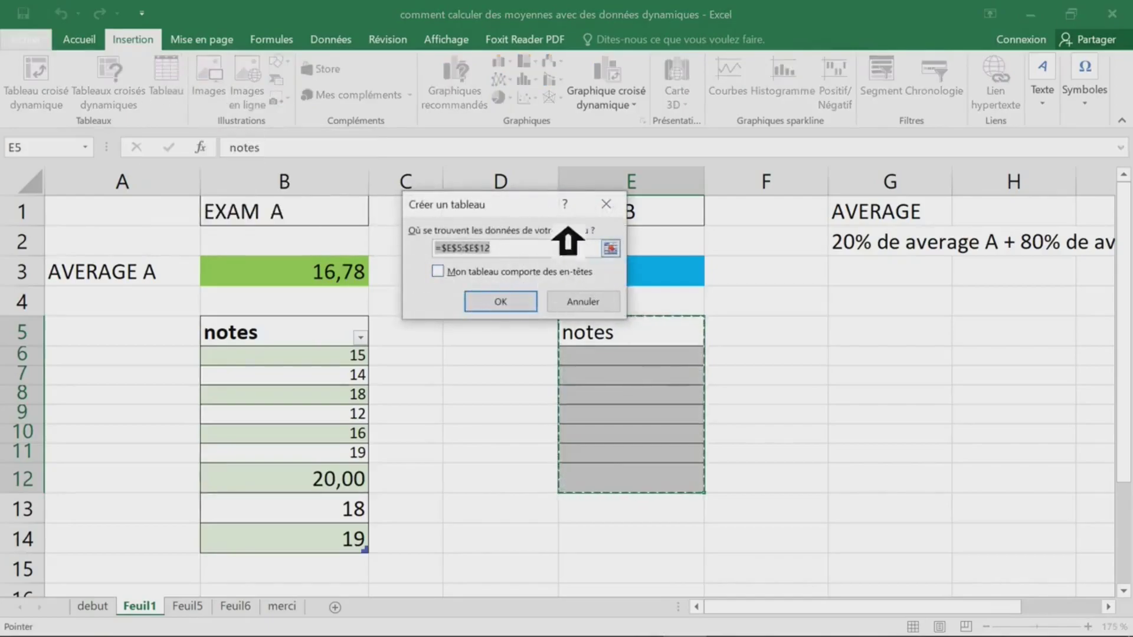
{"action": "left_click_drag", "start_coordinate": [552, 207], "coordinate": [543, 230]}
{"action": "left_click", "coordinate": [451, 294]}
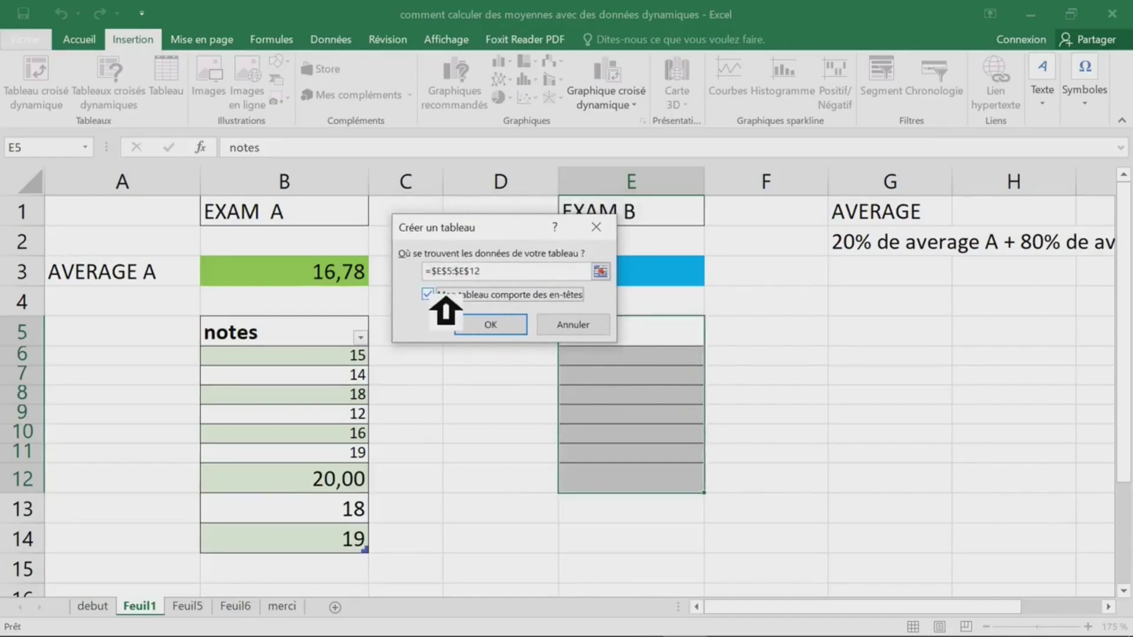
{"action": "left_click", "coordinate": [489, 326]}
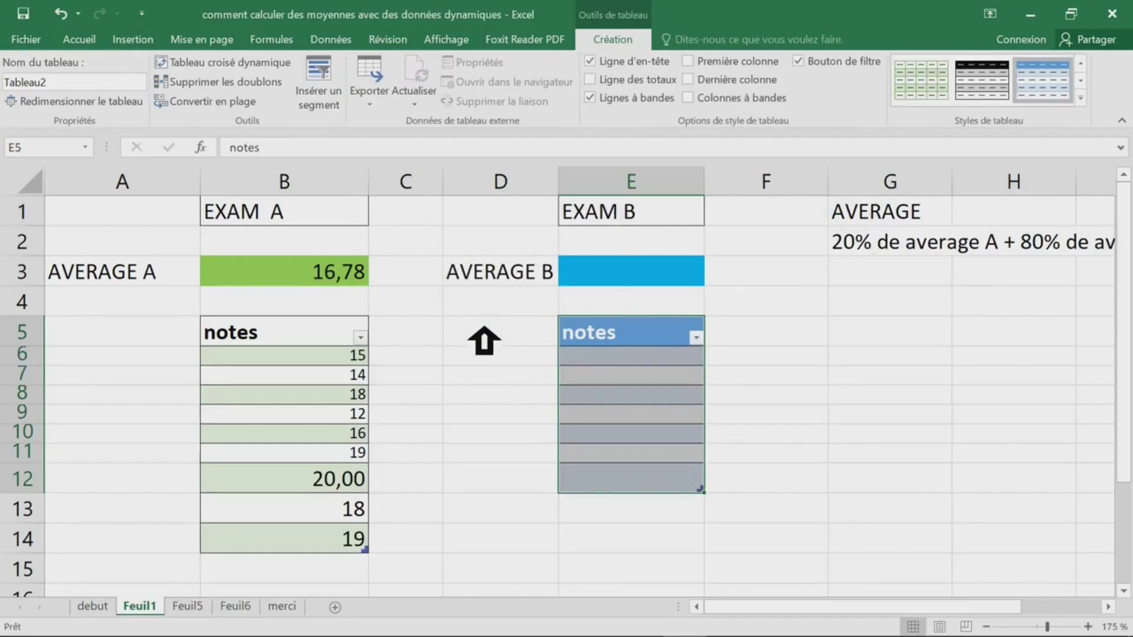
Apply the medium dark blue banded style to the EXAM B table and name the table notesB.
{"action": "left_click", "coordinate": [1081, 98]}
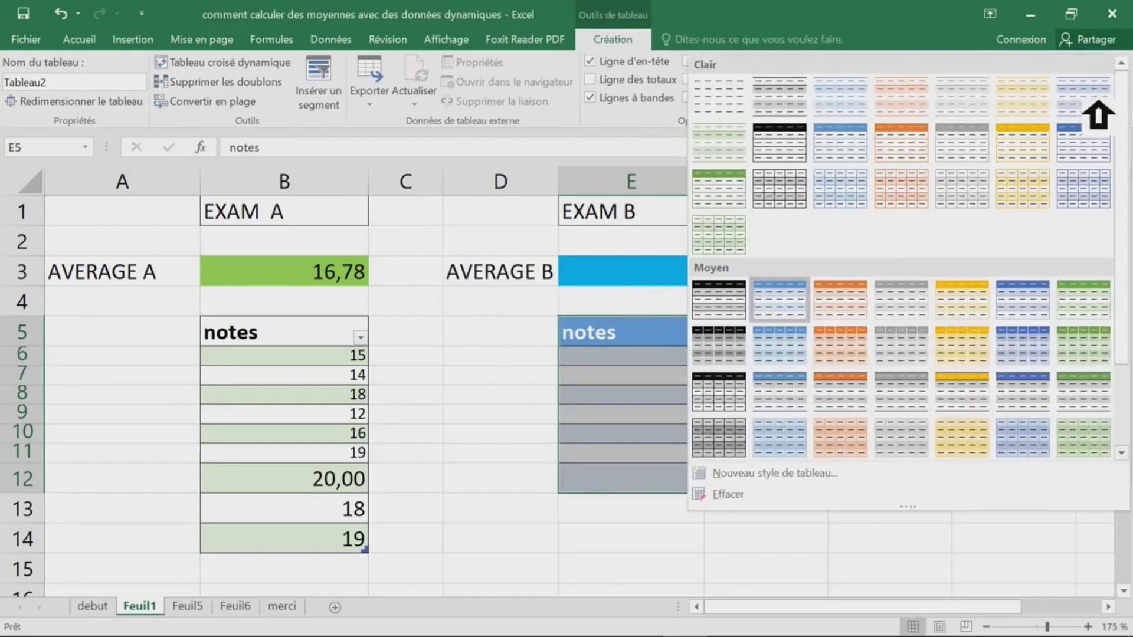
{"action": "left_click", "coordinate": [1037, 307]}
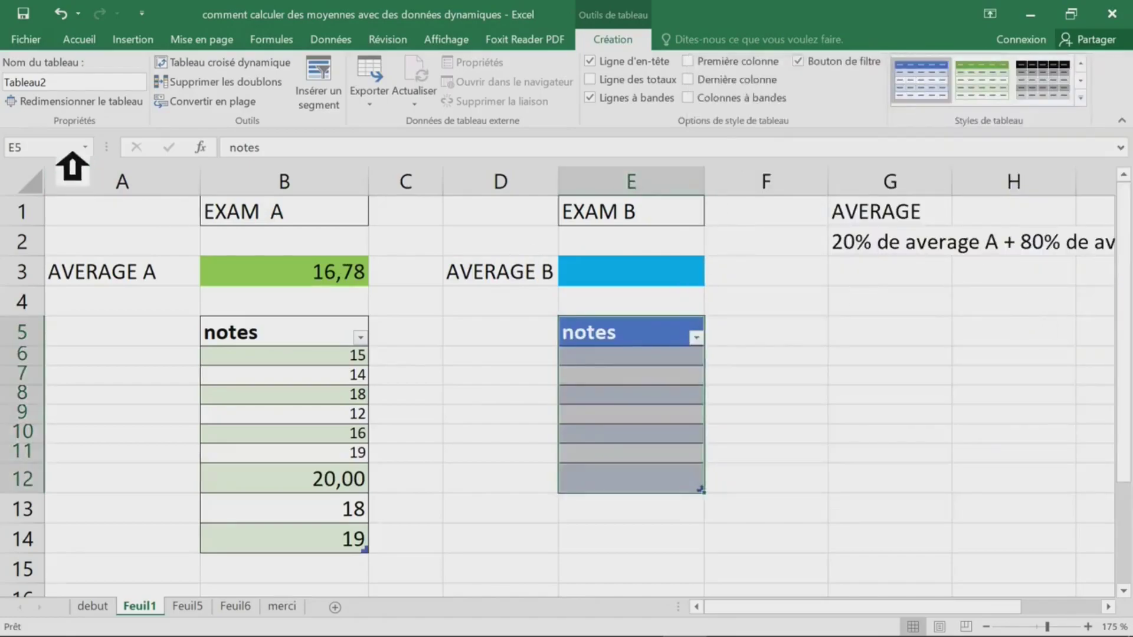
{"action": "left_click", "coordinate": [88, 85]}
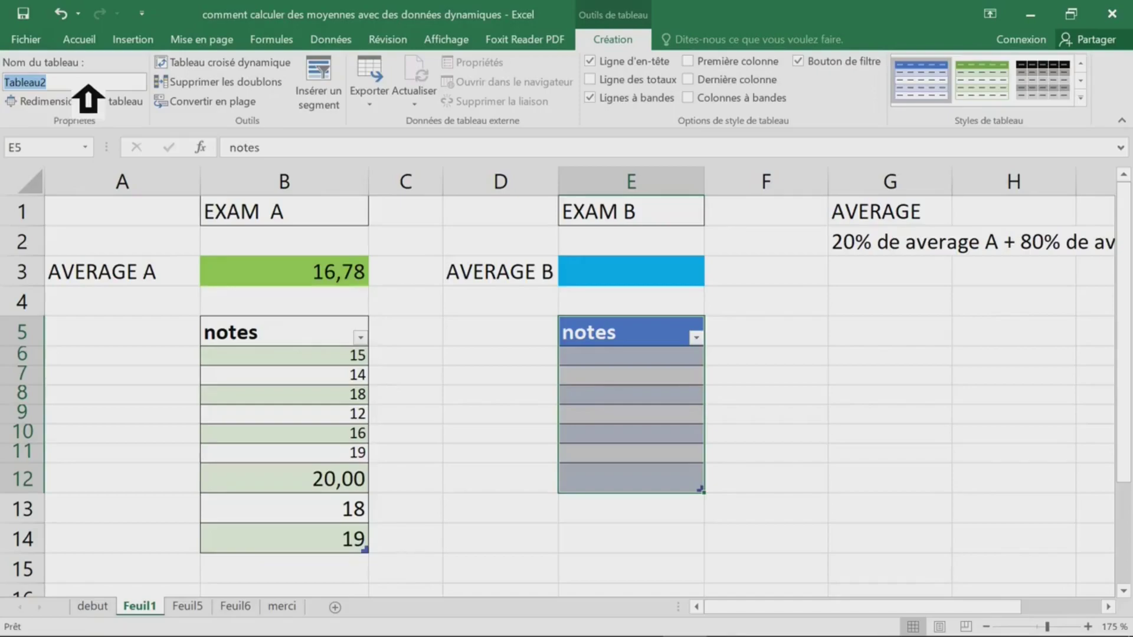
{"action": "type", "text": "no"}
{"action": "type", "text": "tesB"}
{"action": "left_click", "coordinate": [663, 376]}
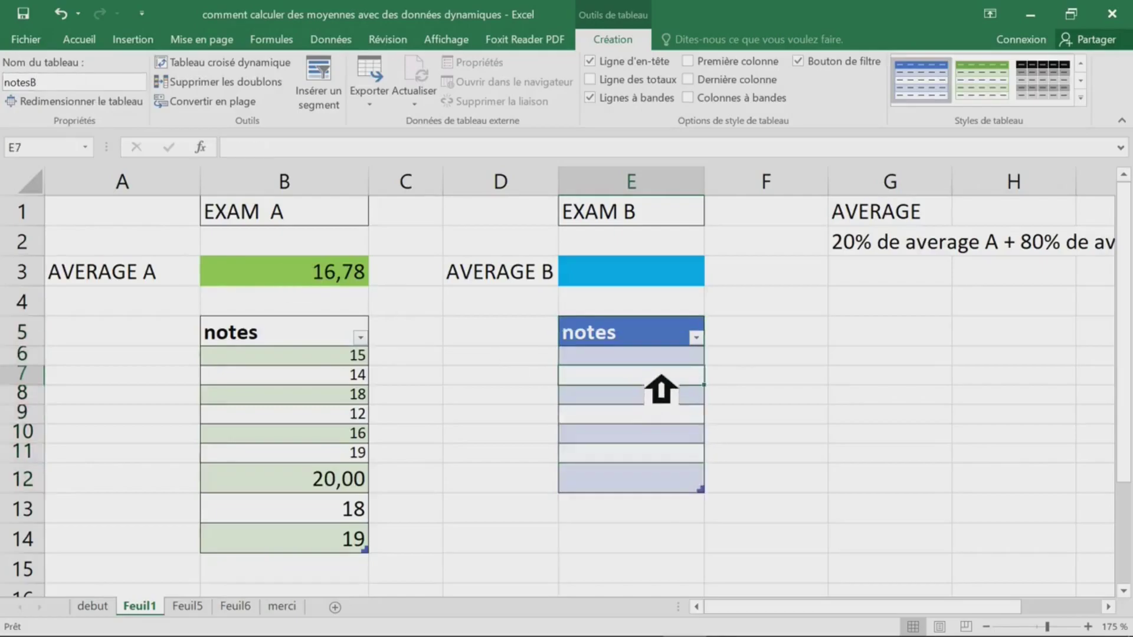
Calculate the exam B average in E3 with =MOYENNE(notesB[notes]), referencing the whole notes column of the EXAM B table.
{"action": "left_click", "coordinate": [645, 282]}
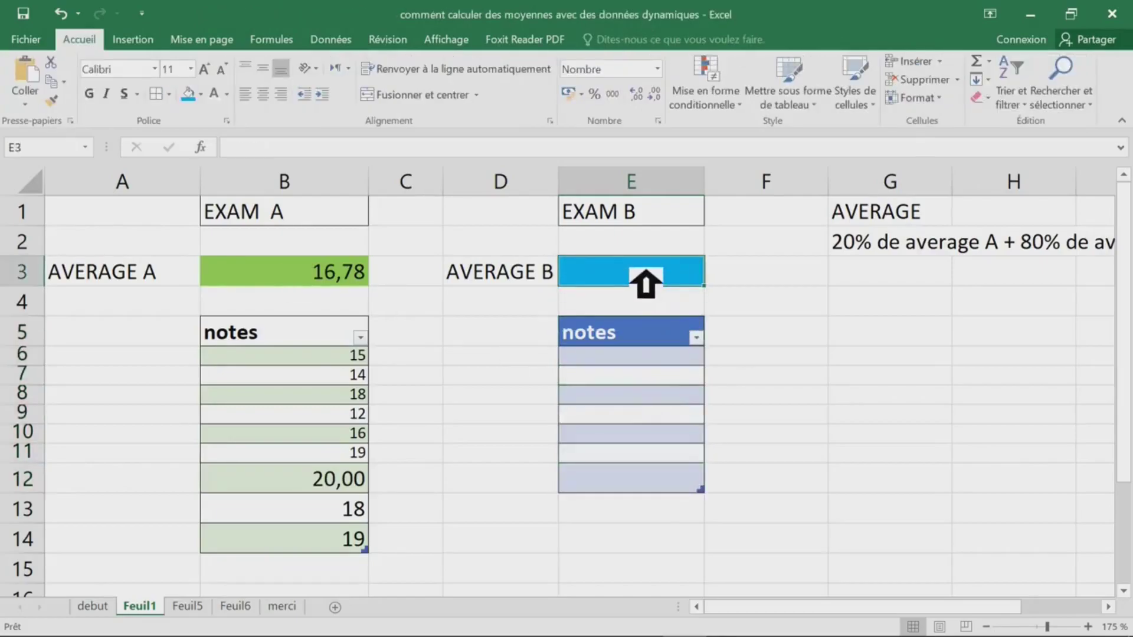
{"action": "type", "text": "="}
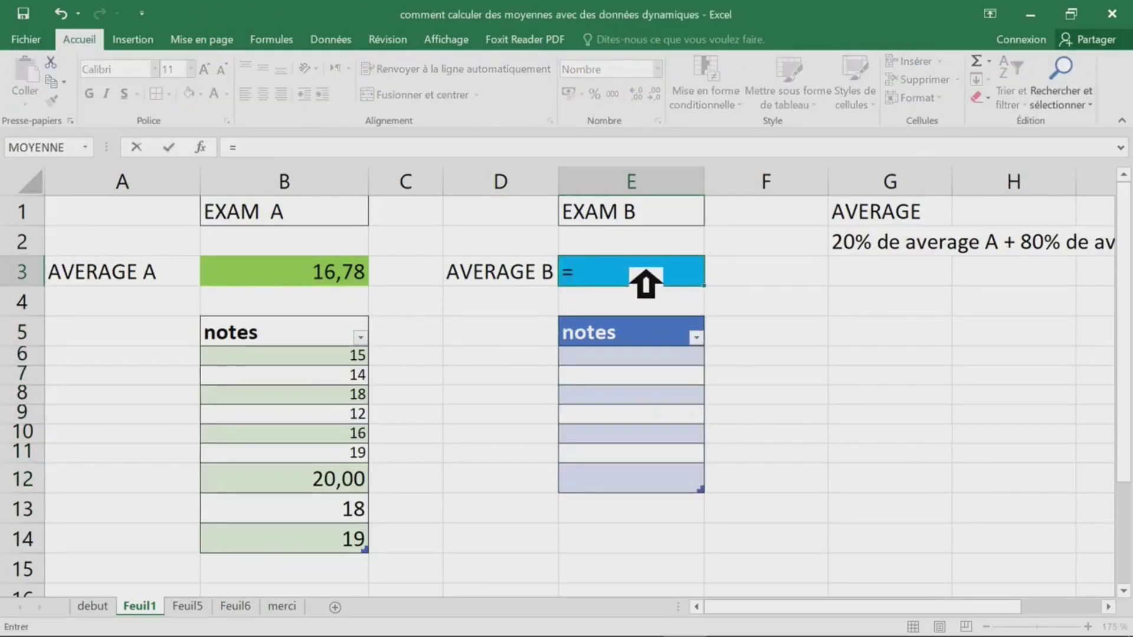
{"action": "key", "text": "Escape"}
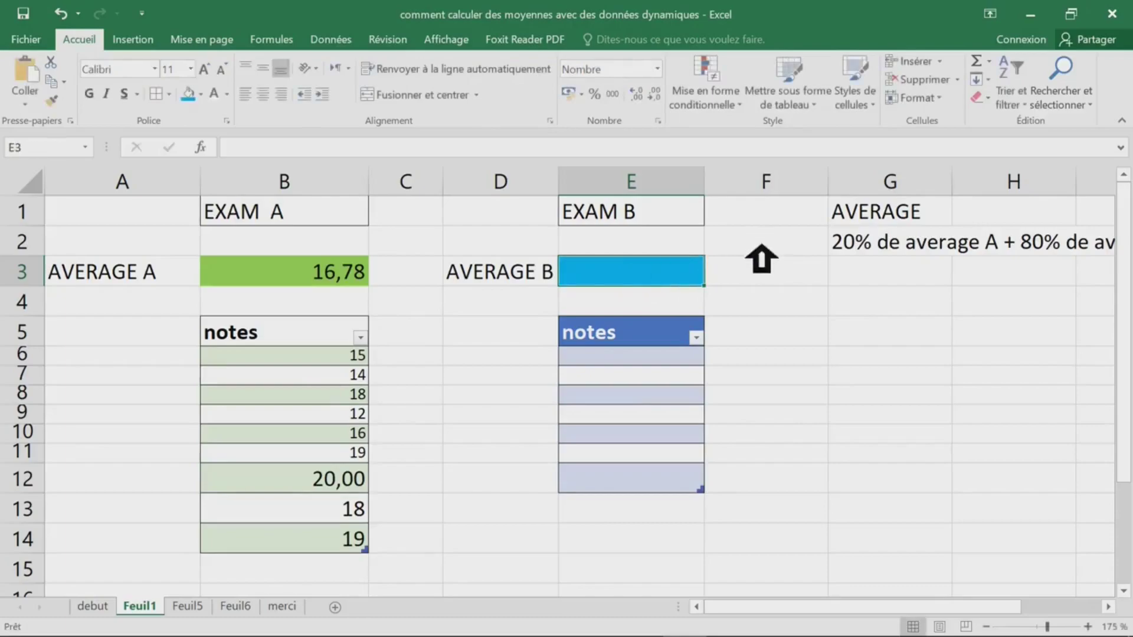
{"action": "left_click", "coordinate": [989, 61]}
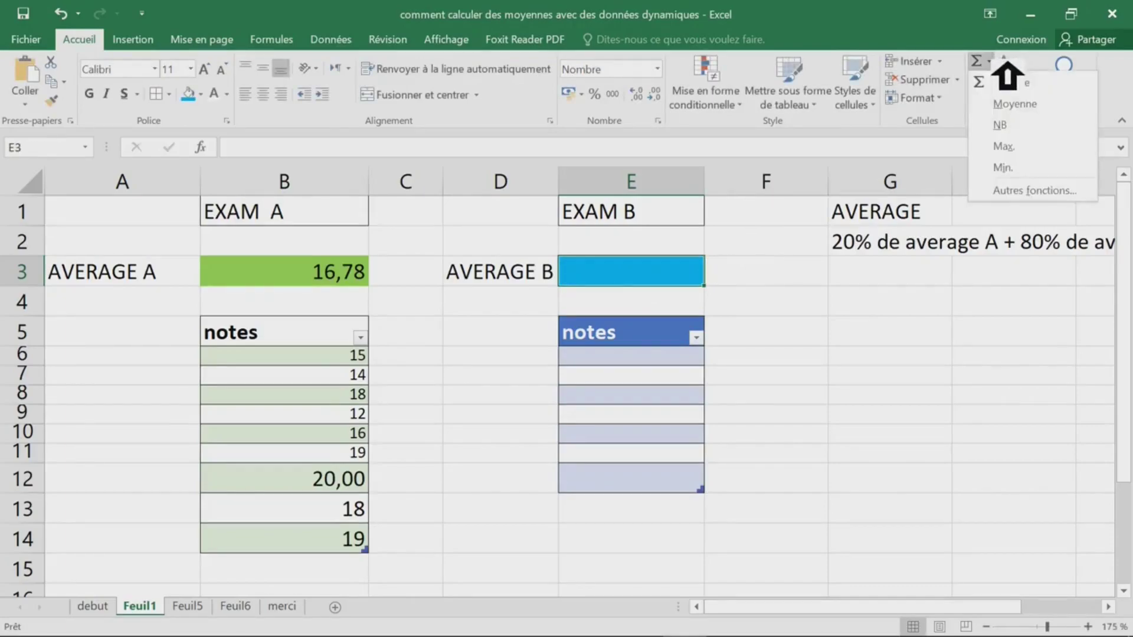
{"action": "left_click", "coordinate": [1038, 104]}
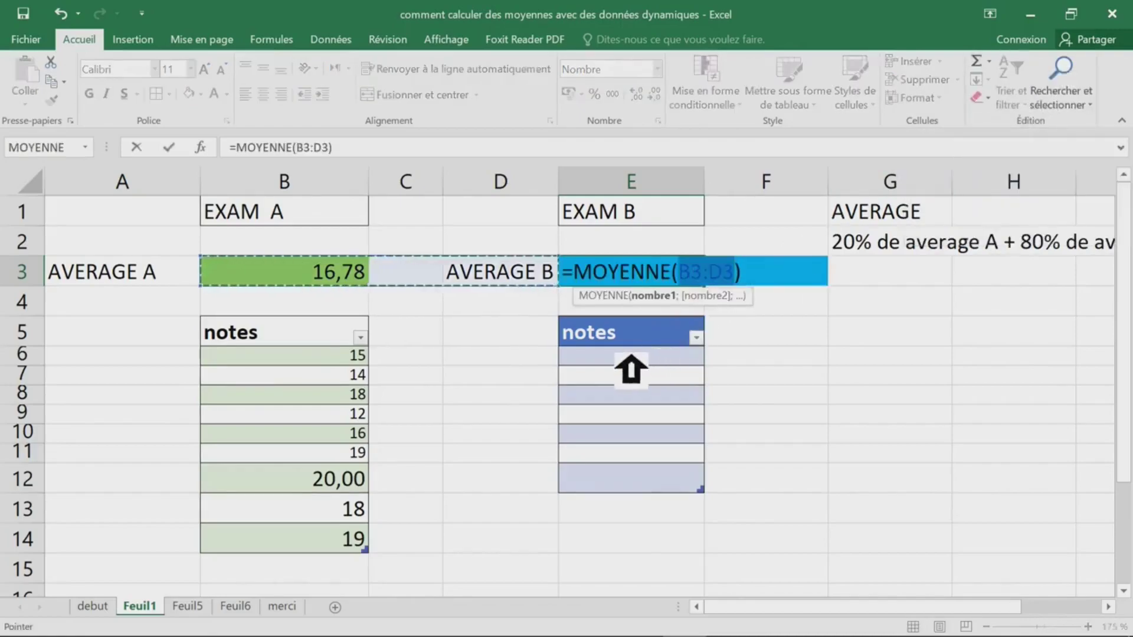
{"action": "left_click", "coordinate": [637, 361]}
{"action": "left_click_drag", "start_coordinate": [637, 361], "coordinate": [641, 483]}
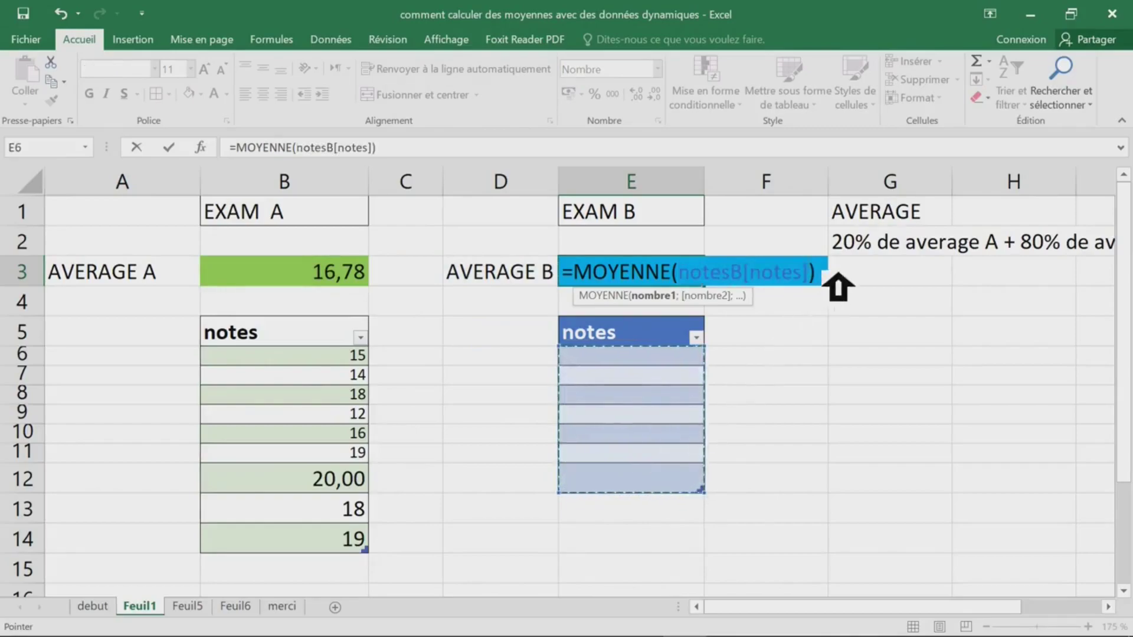
{"action": "left_click_drag", "start_coordinate": [810, 272], "coordinate": [733, 273]}
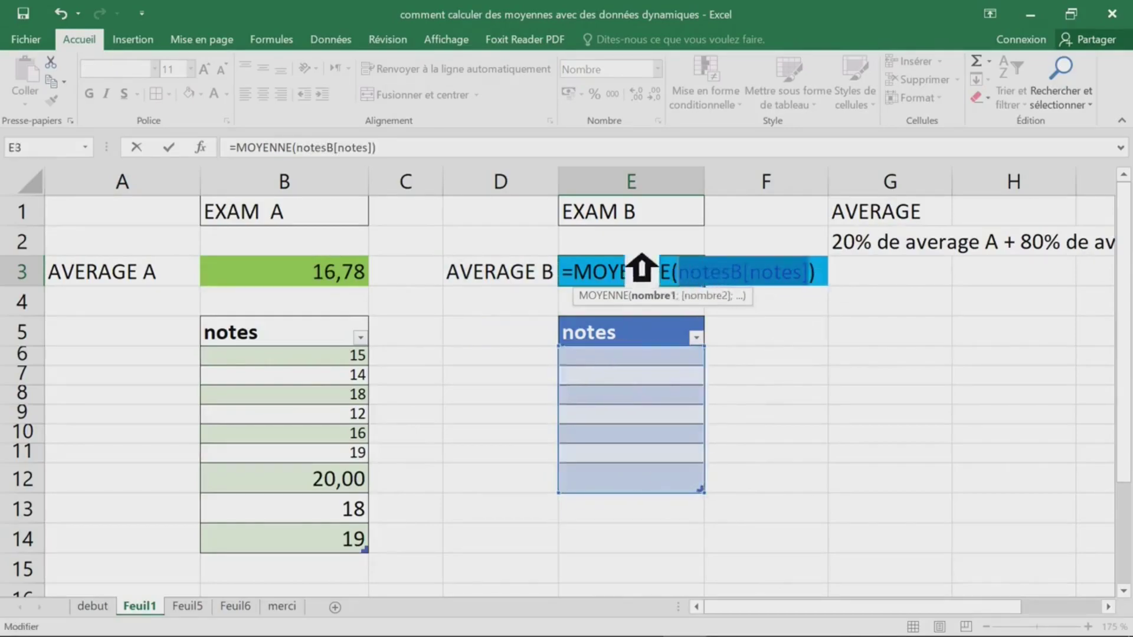
{"action": "left_click_drag", "start_coordinate": [377, 148], "coordinate": [238, 152]}
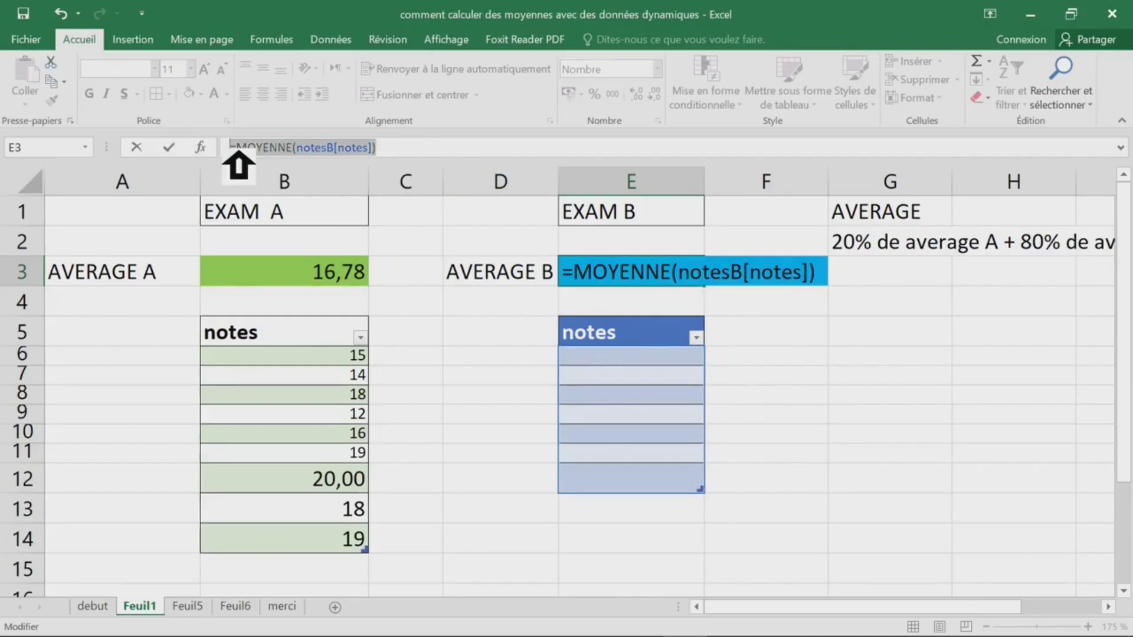
{"action": "key", "text": "Return"}
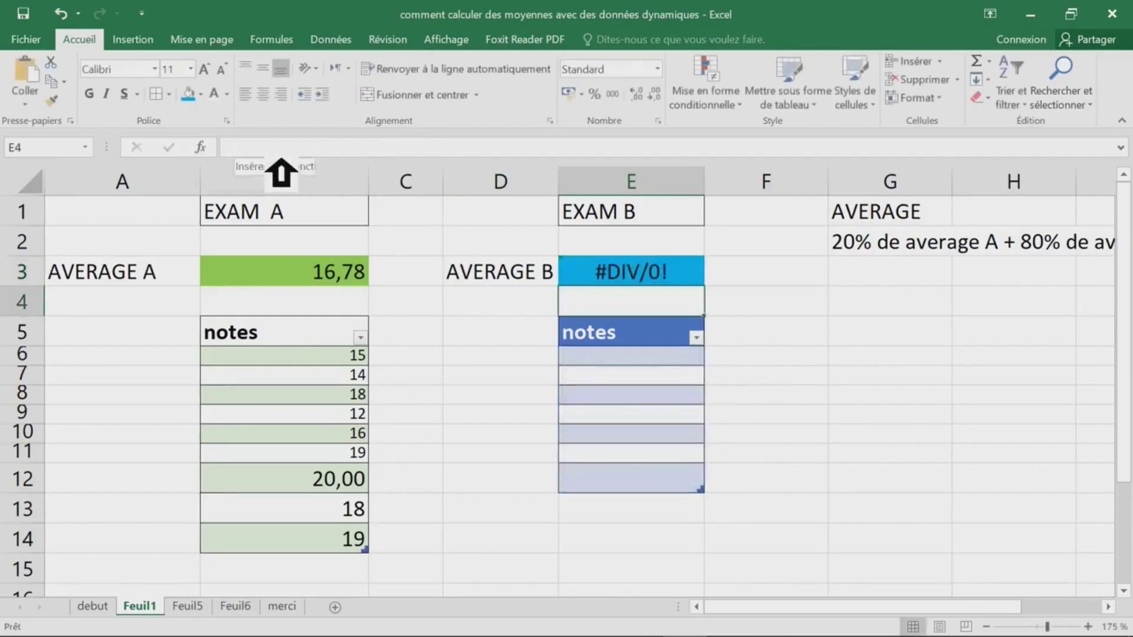
Enter the EXAM B notes 14, 15, 16, 18, 17, 19 and 20 in E6:E12.
{"action": "left_click", "coordinate": [652, 356]}
{"action": "type", "text": "14"}
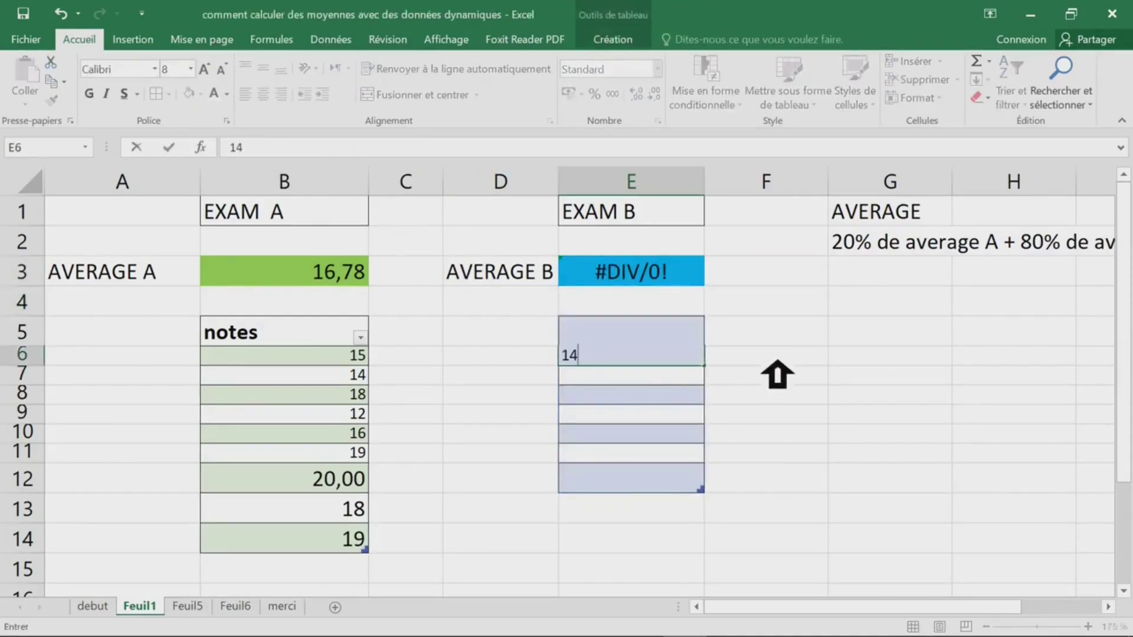
{"action": "key", "text": "Return"}
{"action": "type", "text": "15"}
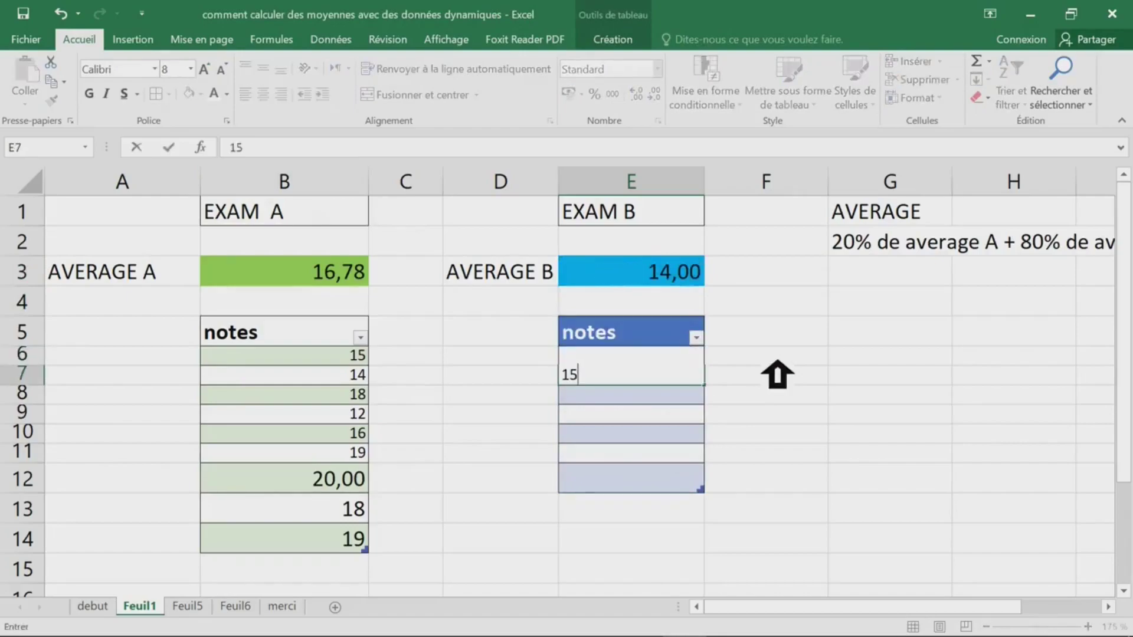
{"action": "key", "text": "Return"}
{"action": "type", "text": "16"}
{"action": "key", "text": "Return"}
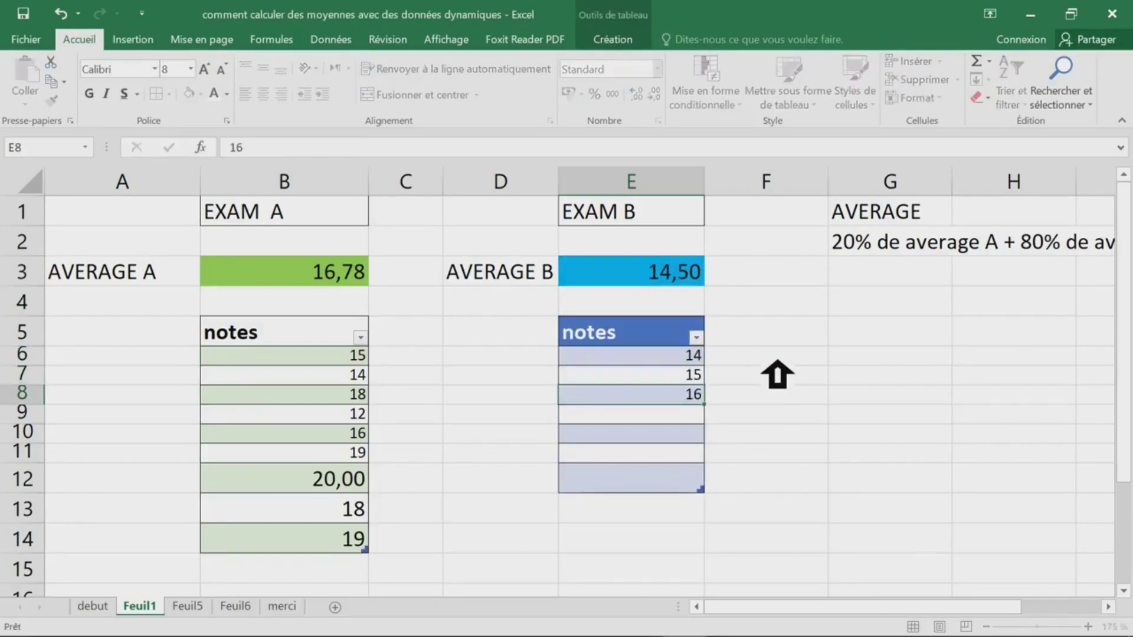
{"action": "type", "text": "18"}
{"action": "key", "text": "Return"}
{"action": "type", "text": "17"}
{"action": "key", "text": "Return"}
{"action": "type", "text": "19"}
{"action": "key", "text": "Return"}
{"action": "type", "text": "20"}
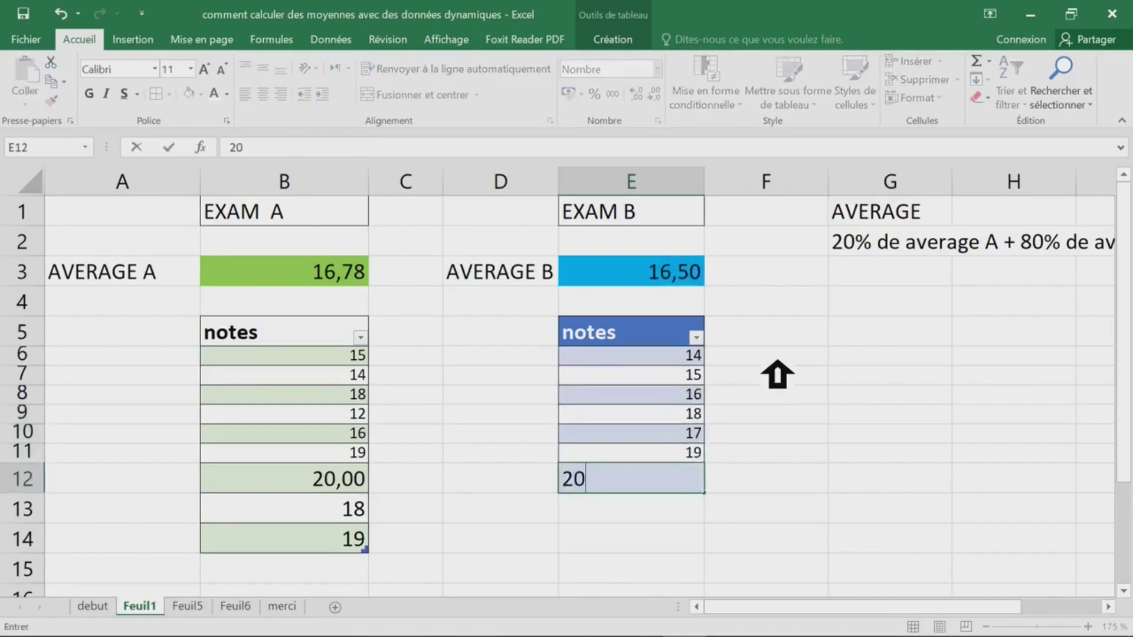
{"action": "key", "text": "Return"}
Extend the EXAM B table with two more notes, 14 in E13 and 16 in E14.
{"action": "type", "text": "14"}
{"action": "key", "text": "Return"}
{"action": "type", "text": "16"}
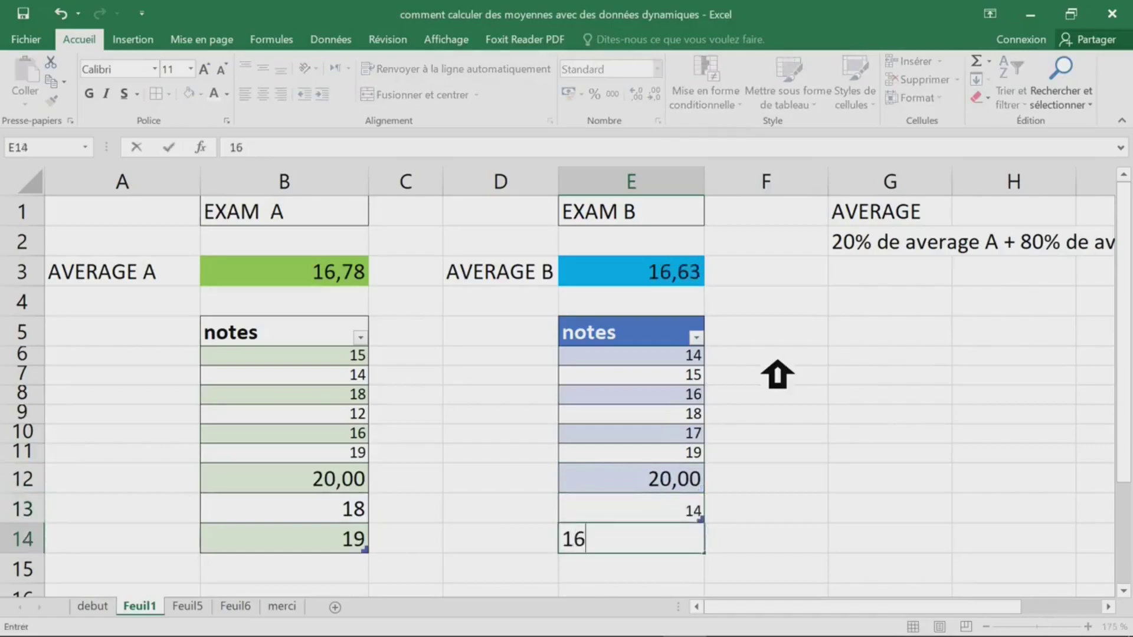
{"action": "key", "text": "Return"}
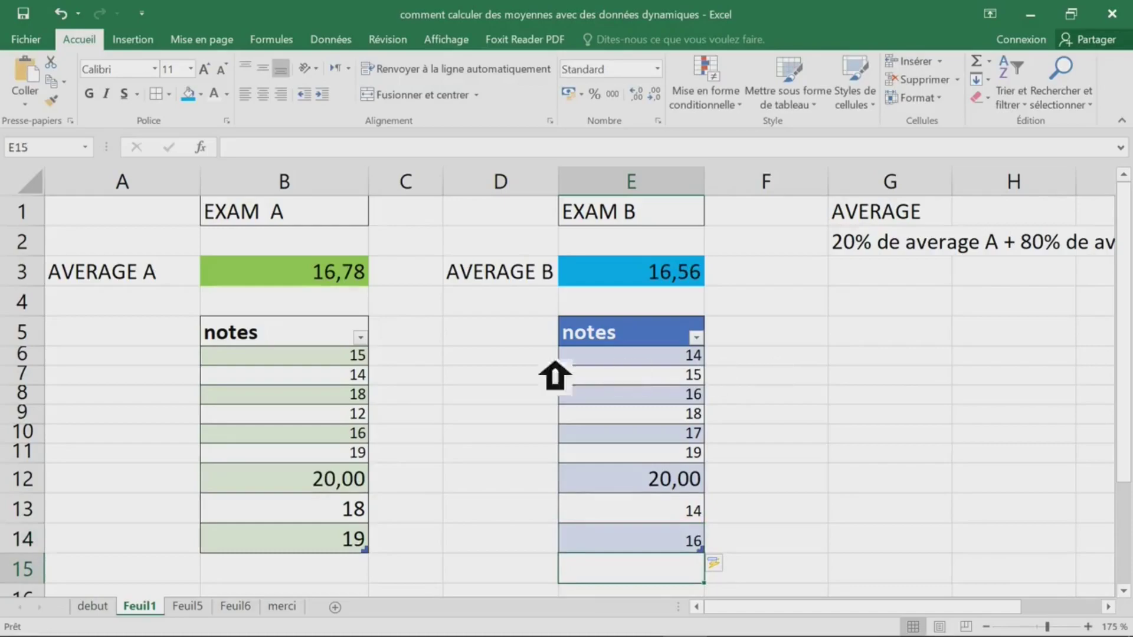
Format the notes in B6:E14 with two decimal places and font size 9.
{"action": "left_click_drag", "start_coordinate": [324, 380], "coordinate": [652, 551]}
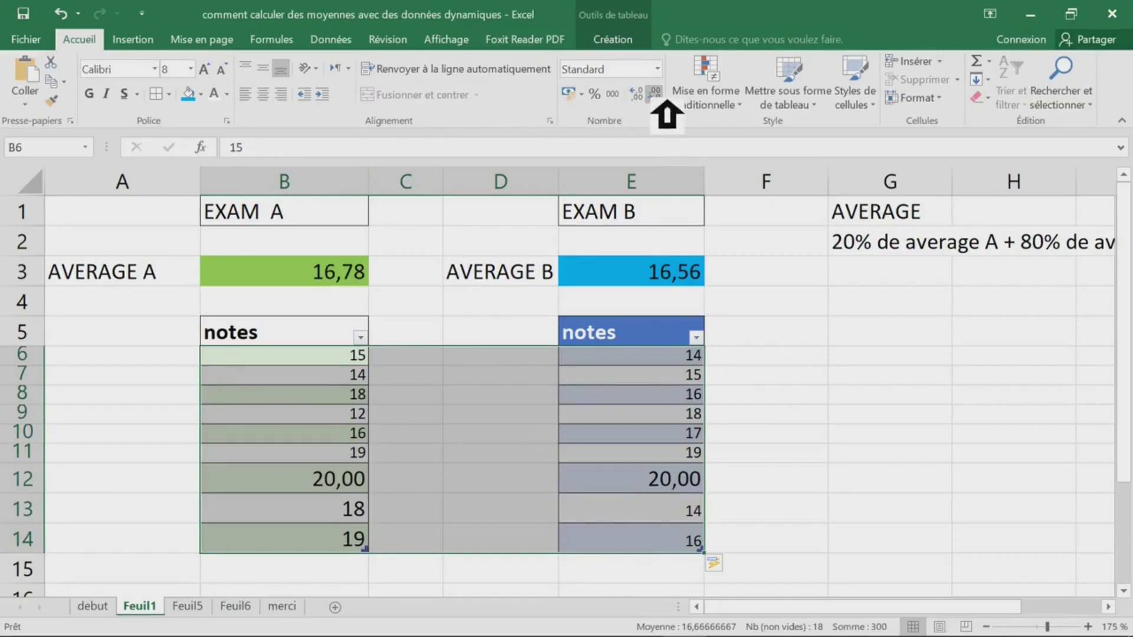
{"action": "left_click", "coordinate": [637, 94]}
{"action": "left_click", "coordinate": [640, 95]}
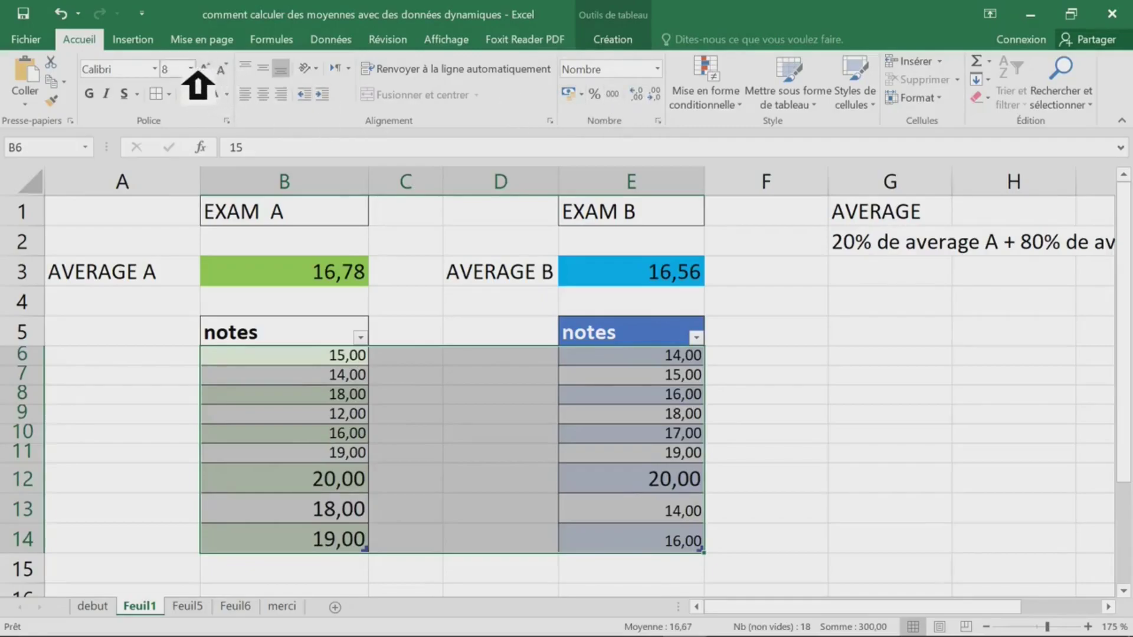
{"action": "left_click", "coordinate": [197, 71]}
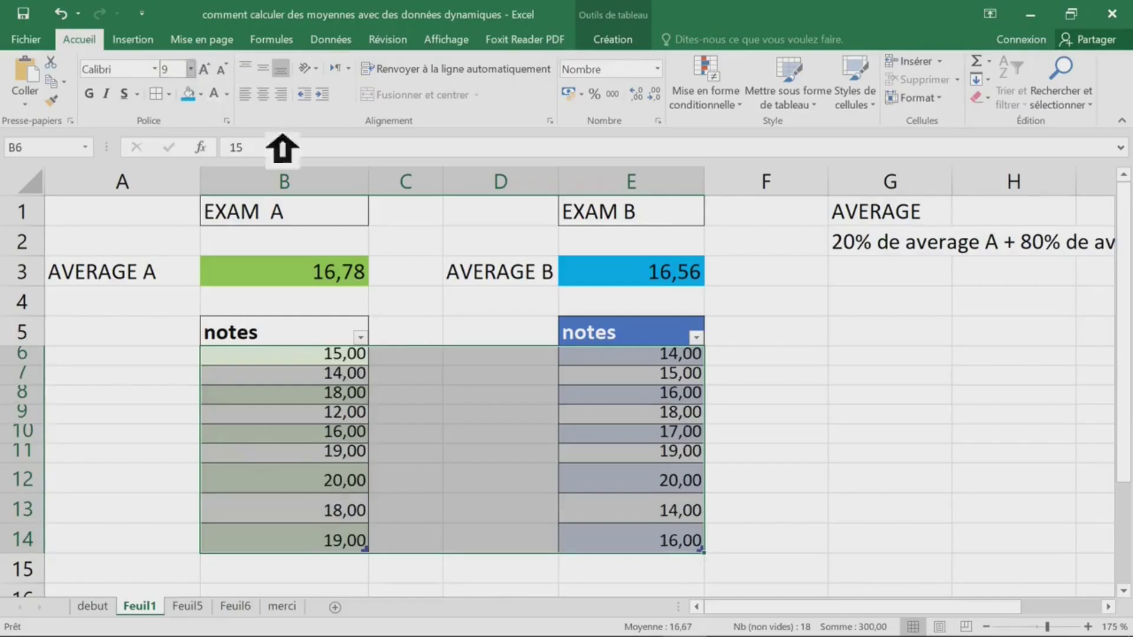
{"action": "left_click", "coordinate": [910, 377]}
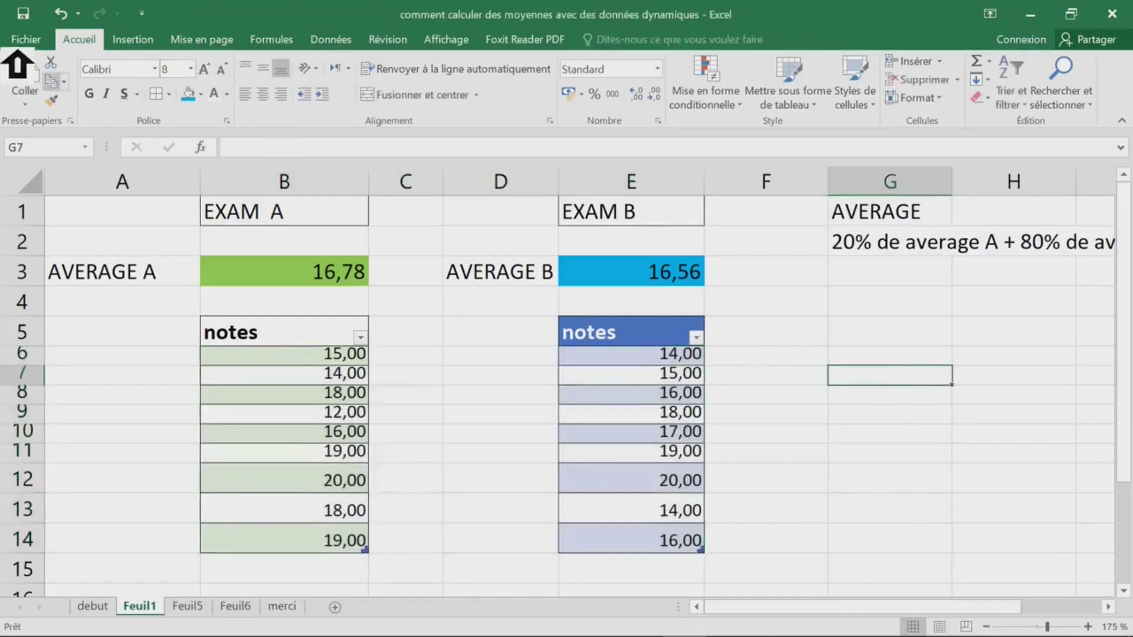
Copy the blue header formatting of the EXAM B table's notes cell in E5 onto the EXAM B title in E1.
{"action": "double_click", "coordinate": [95, 39]}
{"action": "left_click", "coordinate": [646, 148]}
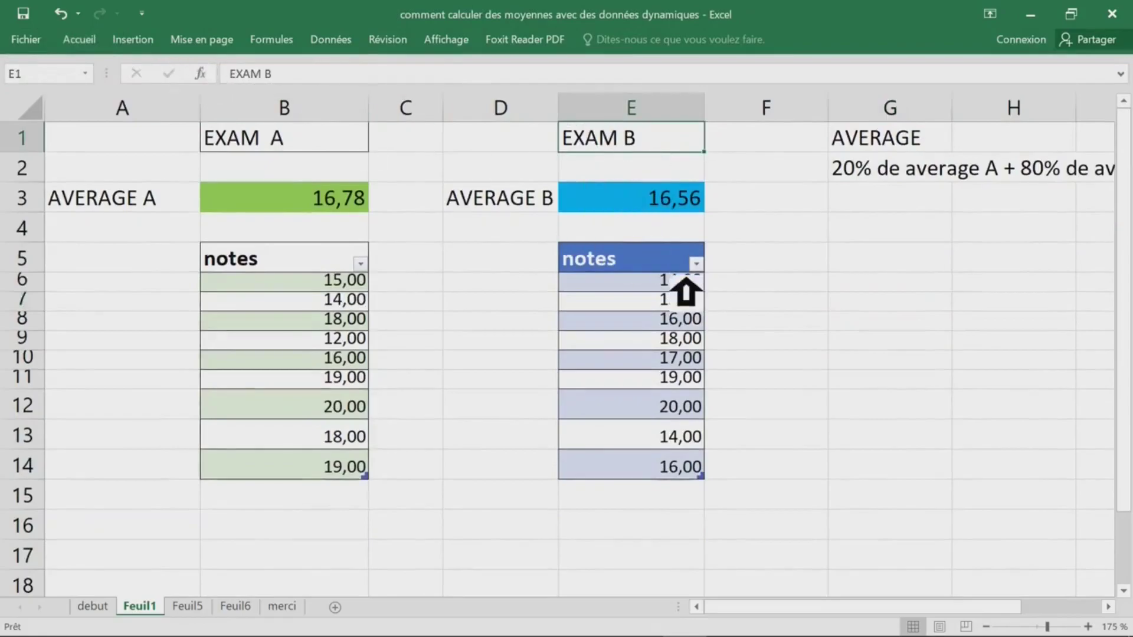
{"action": "left_click", "coordinate": [673, 263]}
{"action": "double_click", "coordinate": [89, 40]}
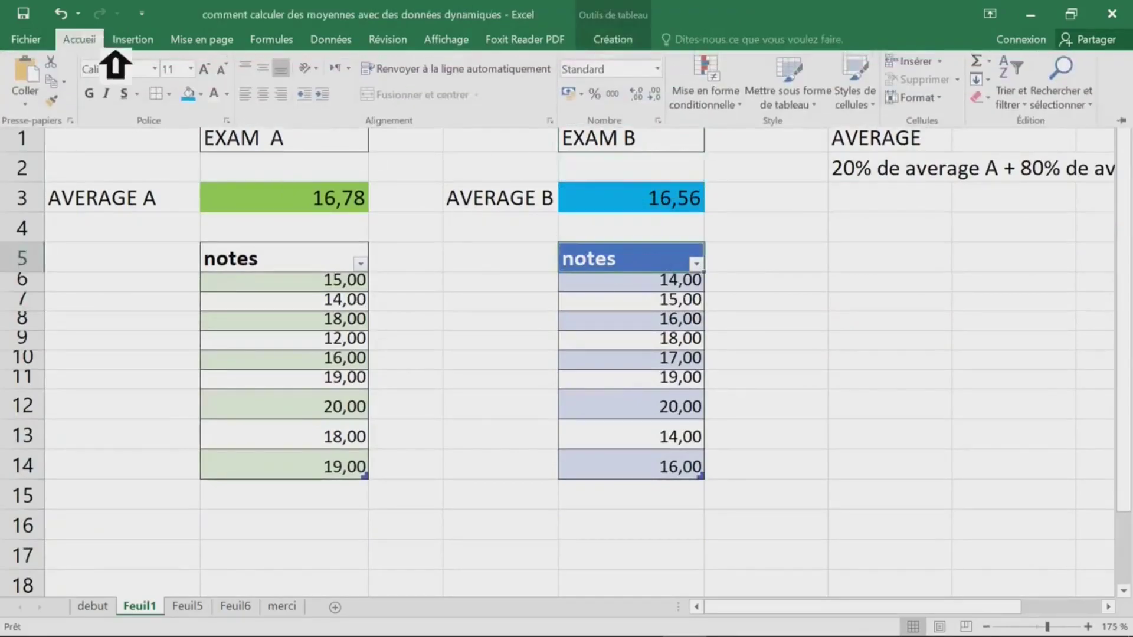
{"action": "left_click", "coordinate": [52, 99]}
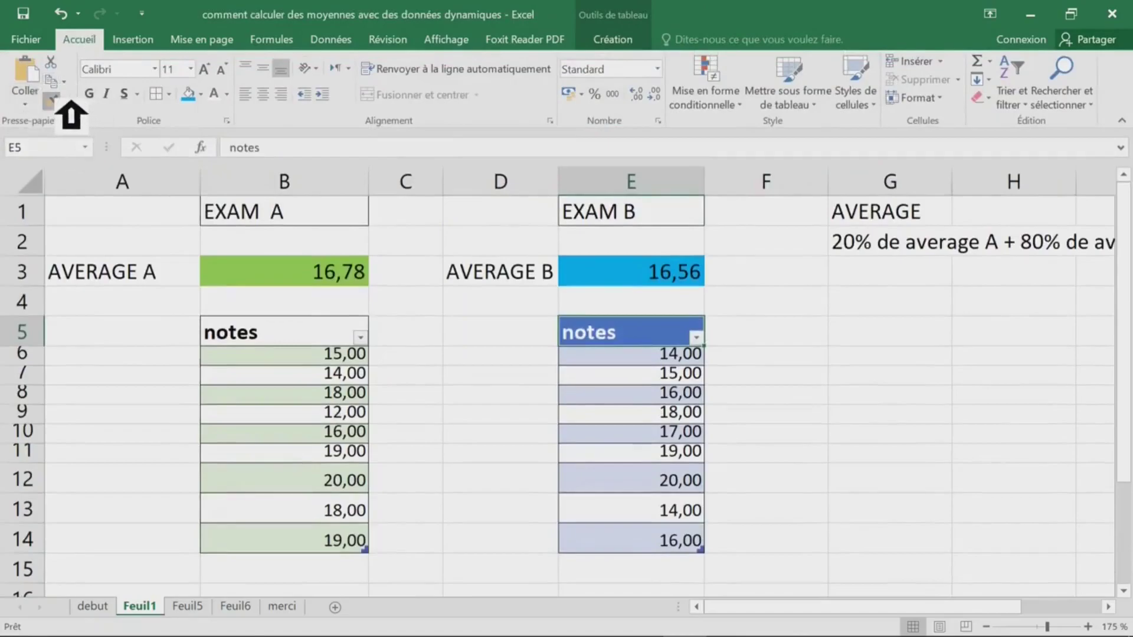
{"action": "left_click", "coordinate": [663, 214]}
{"action": "left_click", "coordinate": [838, 325]}
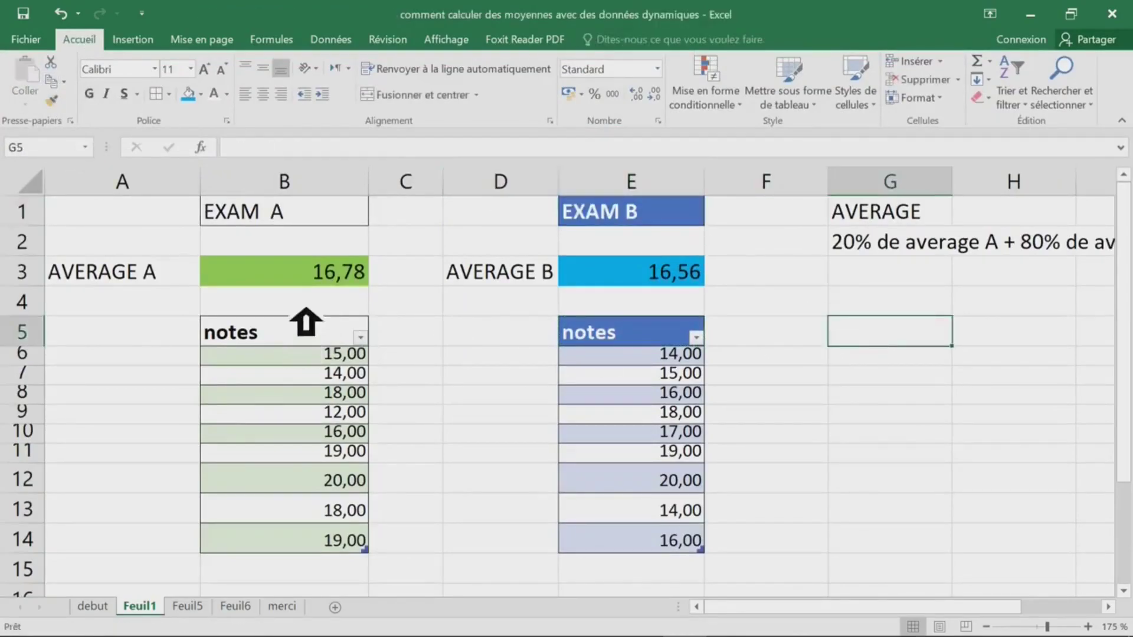
Fill the EXAM A title cell B1 with the light green used for the exam A average.
{"action": "left_click", "coordinate": [287, 277]}
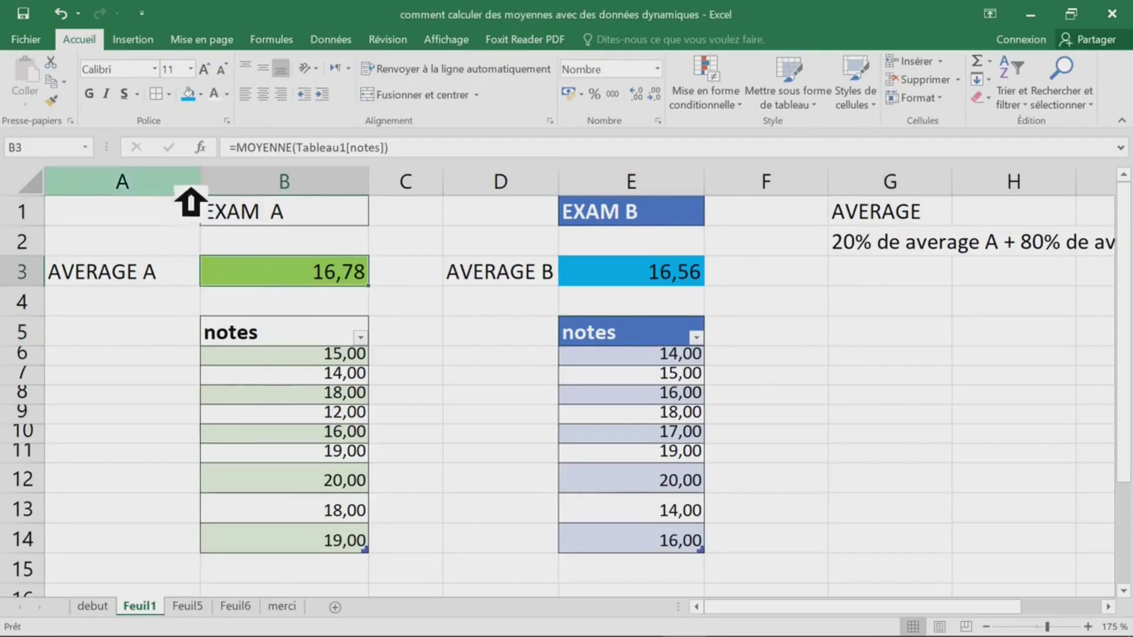
{"action": "left_click", "coordinate": [263, 212]}
{"action": "left_click", "coordinate": [200, 95]}
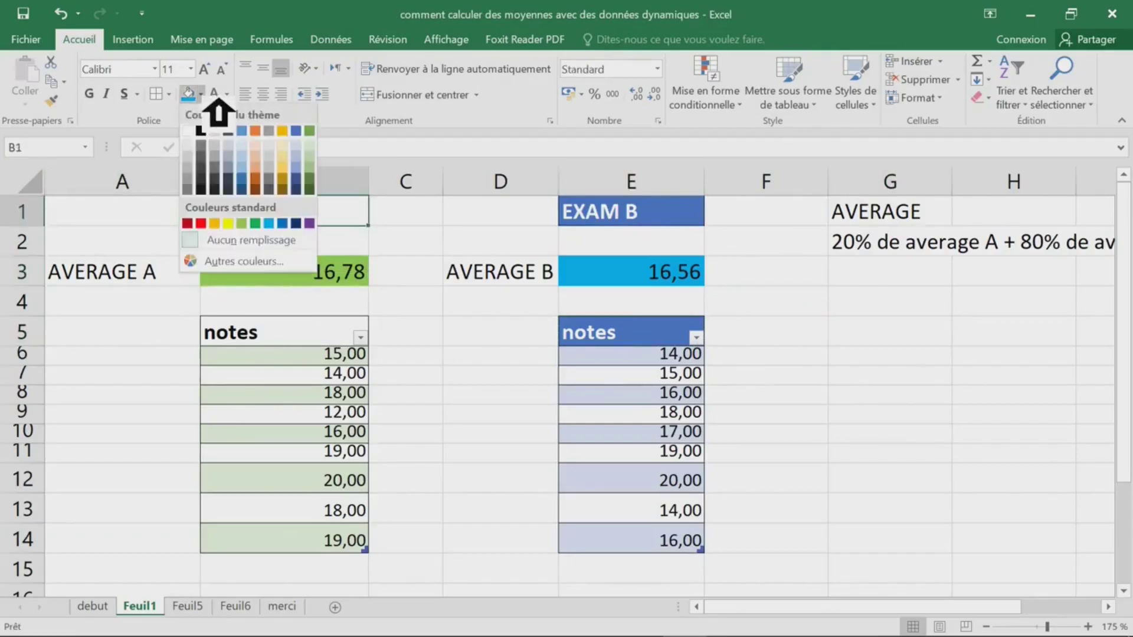
{"action": "left_click", "coordinate": [255, 225]}
{"action": "left_click", "coordinate": [514, 380]}
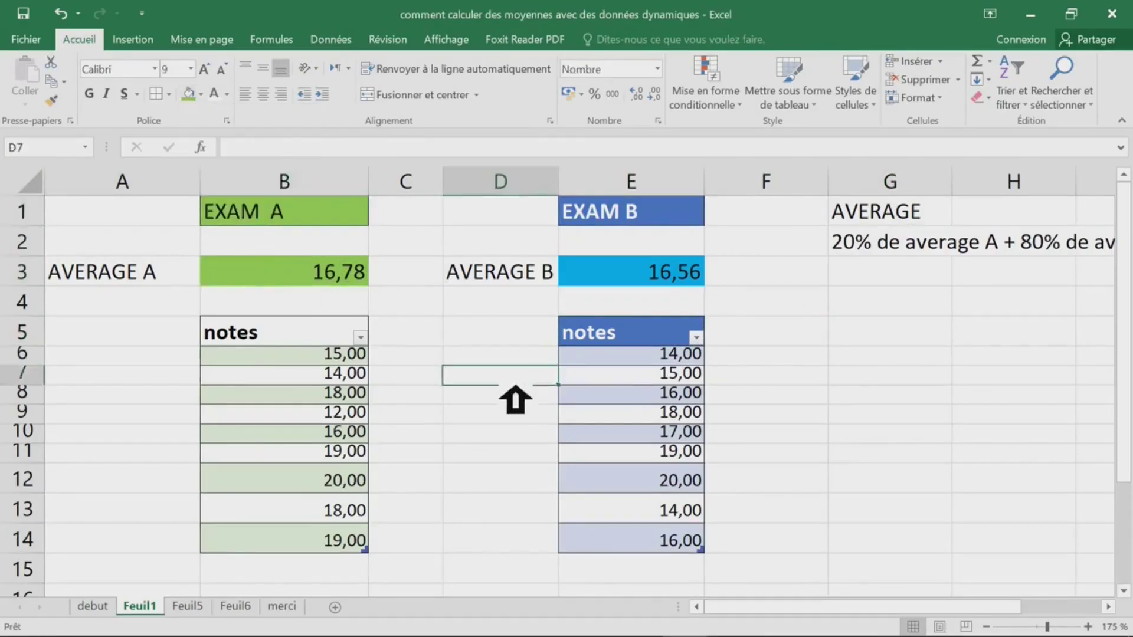
Narrow column A to its label, fit column B to its contents and reduce the width of empty column C.
{"action": "left_click_drag", "start_coordinate": [885, 219], "coordinate": [1014, 243]}
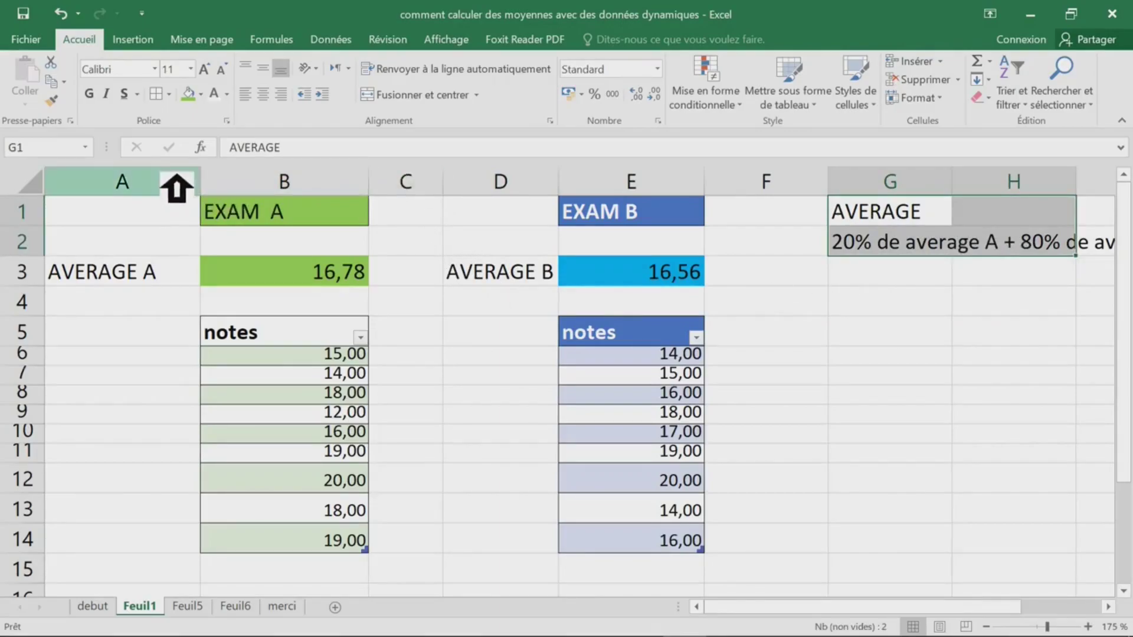
{"action": "left_click_drag", "start_coordinate": [200, 183], "coordinate": [167, 184]}
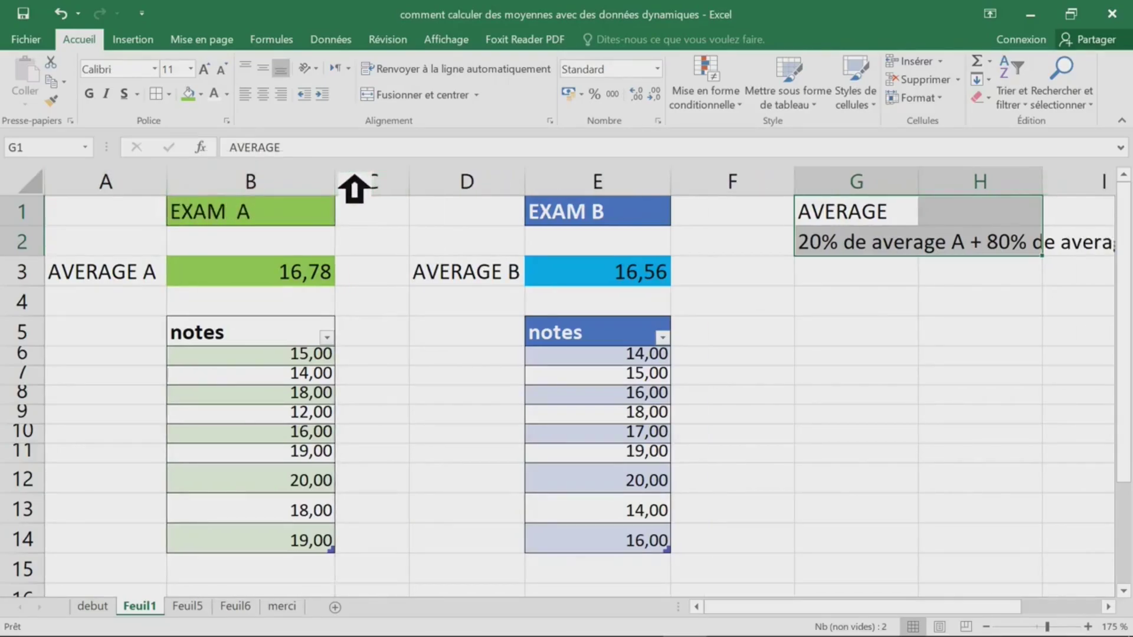
{"action": "double_click", "coordinate": [334, 182]}
{"action": "left_click_drag", "start_coordinate": [345, 195], "coordinate": [314, 197]}
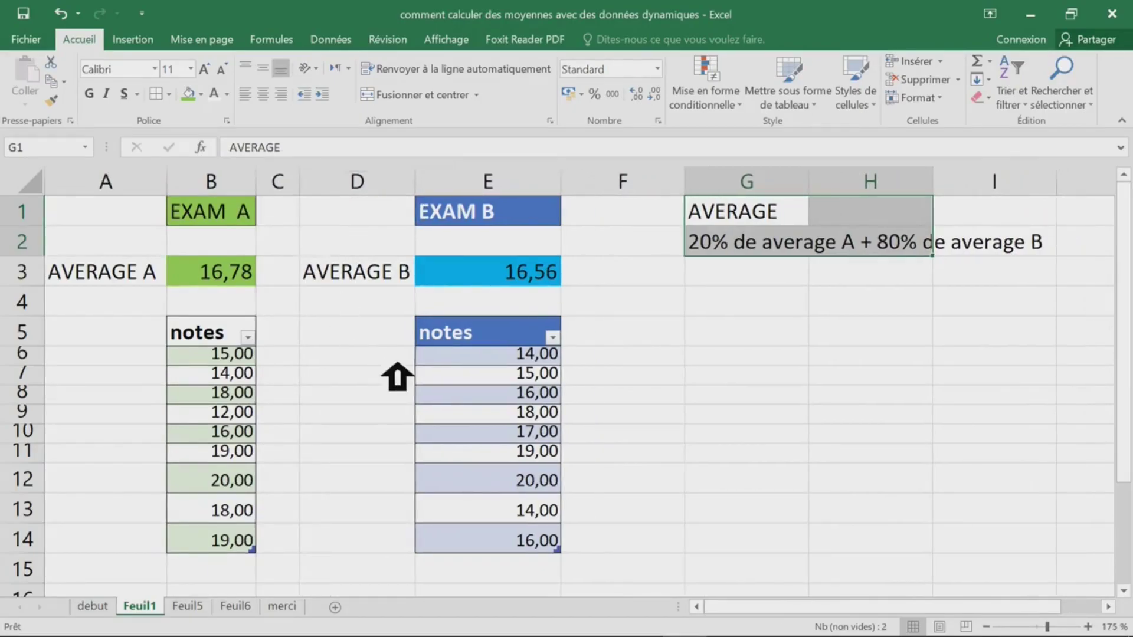
{"action": "left_click", "coordinate": [384, 356]}
Fill the whole of column C with dark blue and narrow it to a thin separator between the exams.
{"action": "left_click", "coordinate": [293, 191]}
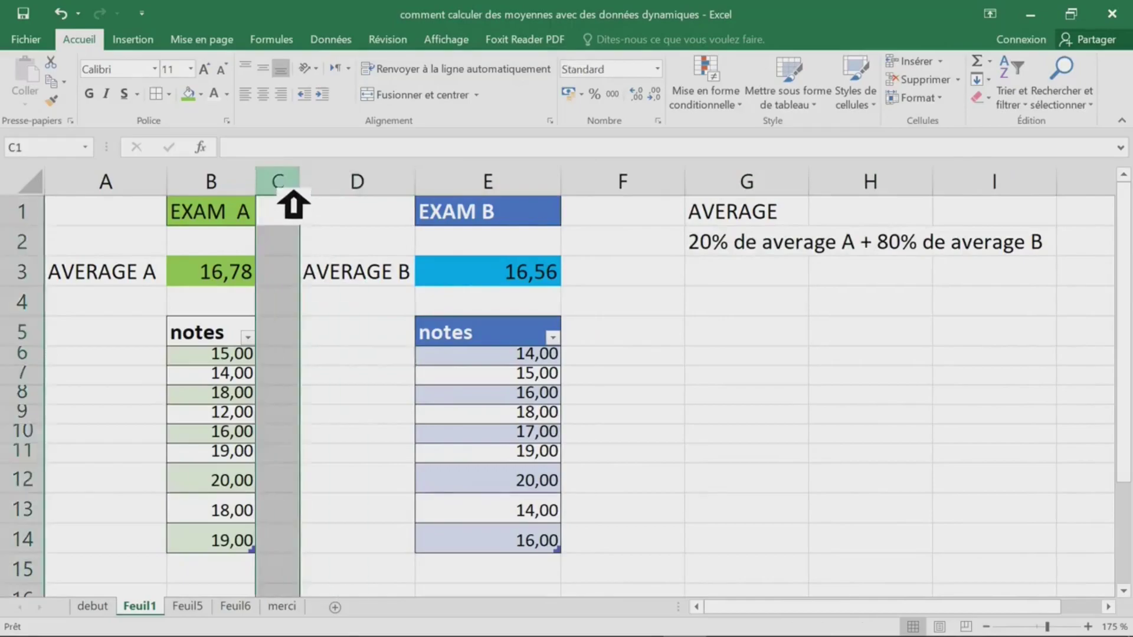
{"action": "left_click", "coordinate": [200, 94]}
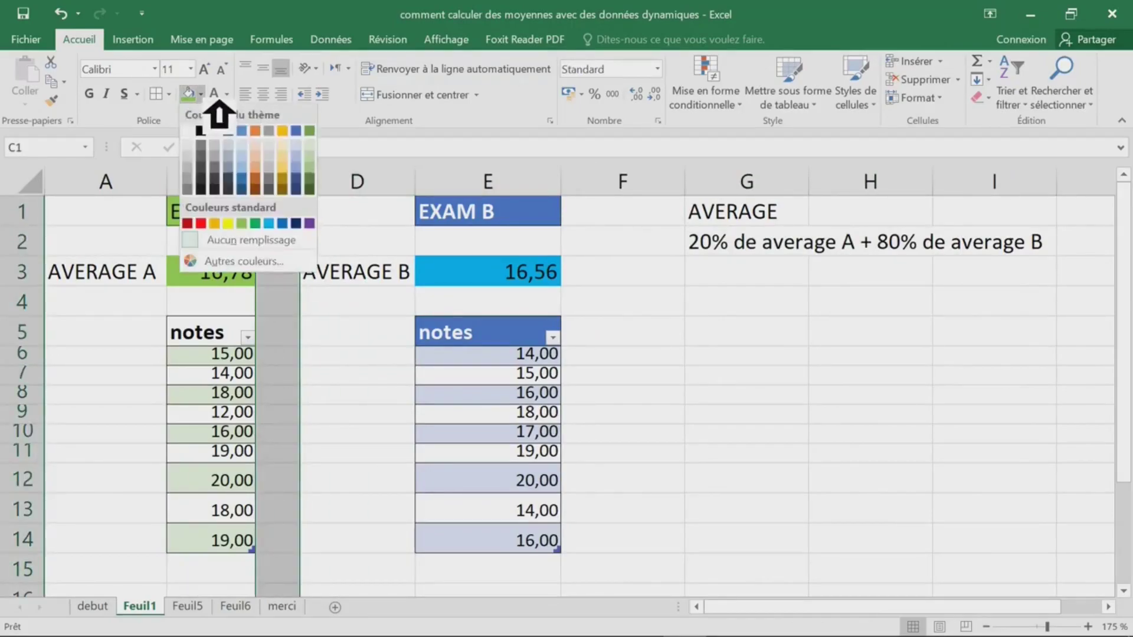
{"action": "left_click", "coordinate": [296, 223]}
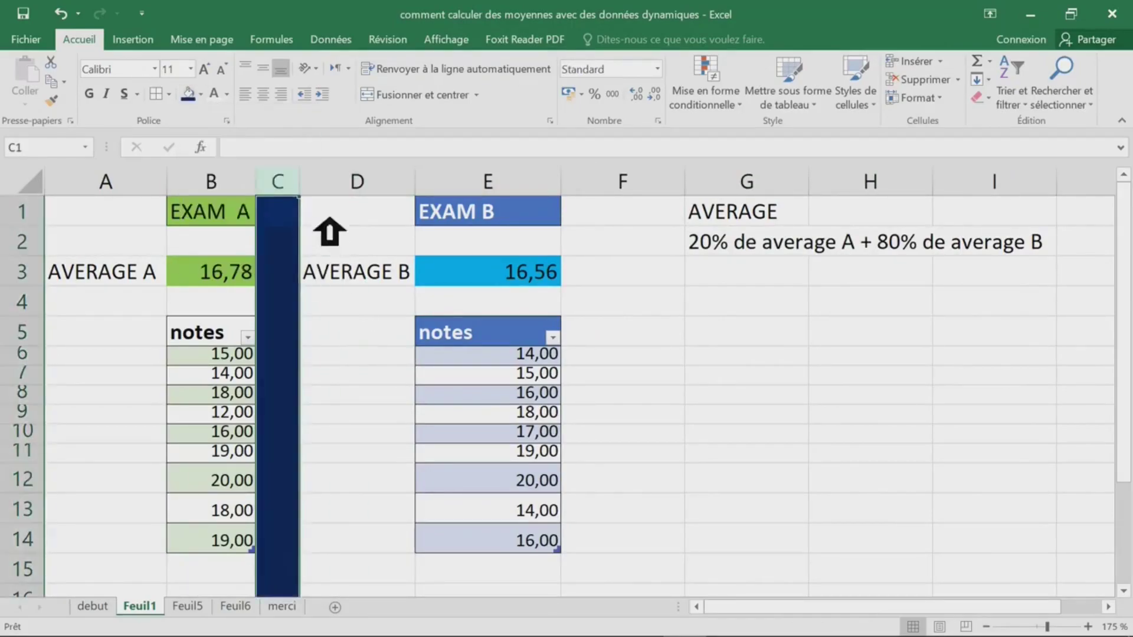
{"action": "left_click_drag", "start_coordinate": [314, 200], "coordinate": [285, 200]}
{"action": "left_click", "coordinate": [327, 354]}
Fit the width of column E to its EXAM B contents.
{"action": "left_click", "coordinate": [448, 215]}
{"action": "left_click_drag", "start_coordinate": [465, 224], "coordinate": [526, 202]}
{"action": "double_click", "coordinate": [531, 181]}
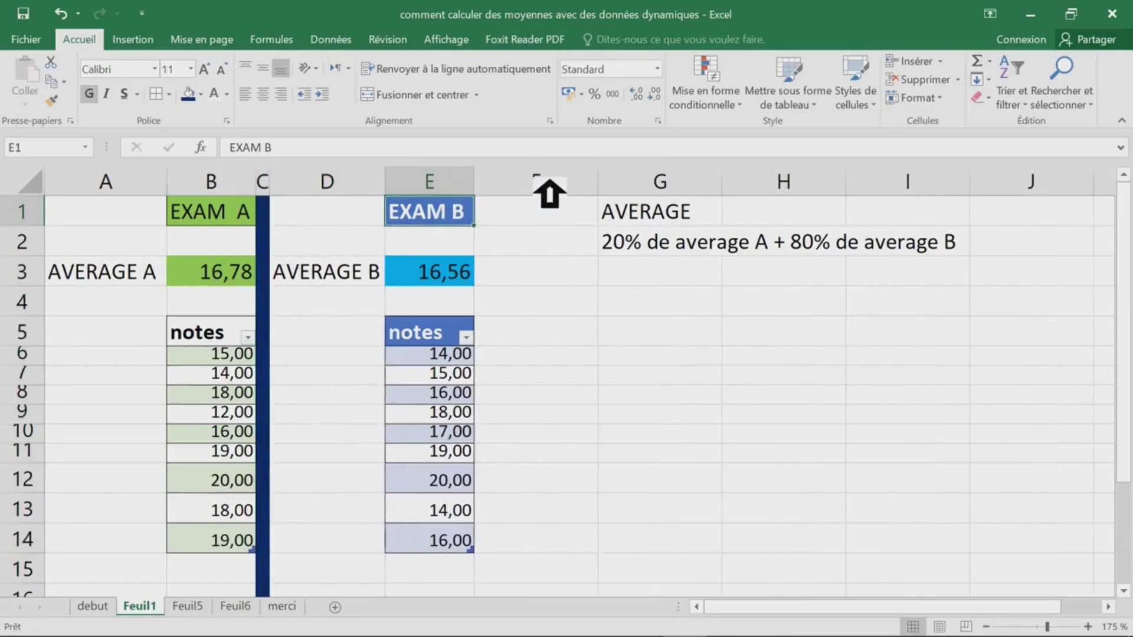
{"action": "left_click", "coordinate": [466, 413]}
Select the weighting rule in G2 and collapse the ribbon to enlarge the sheet area.
{"action": "left_click", "coordinate": [655, 245]}
{"action": "left_click_drag", "start_coordinate": [668, 227], "coordinate": [650, 241]}
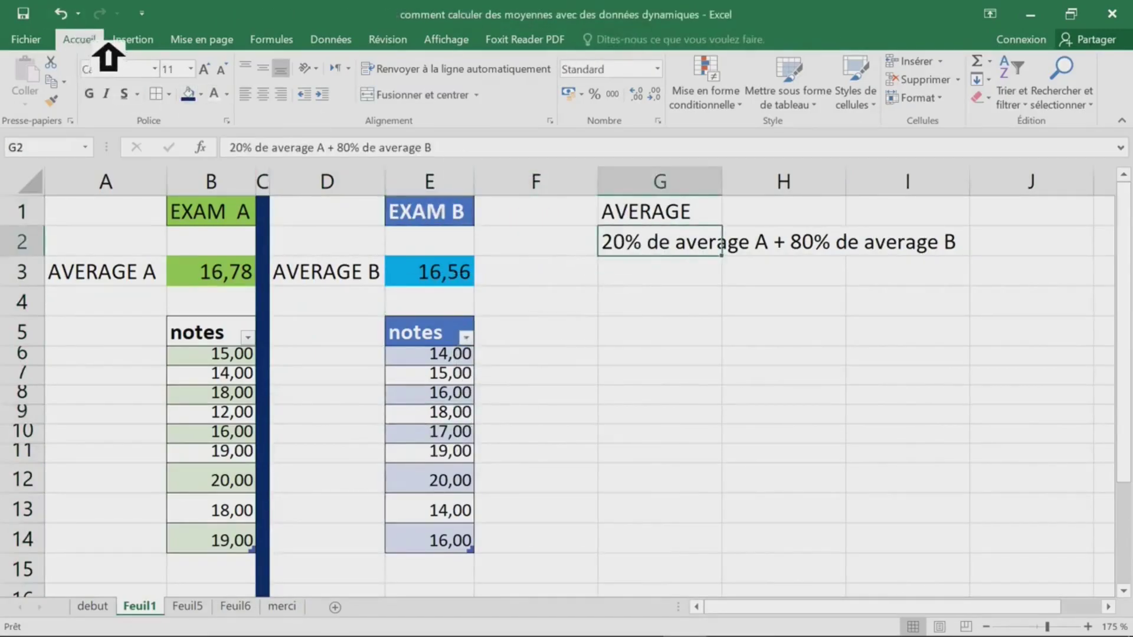
{"action": "double_click", "coordinate": [96, 43]}
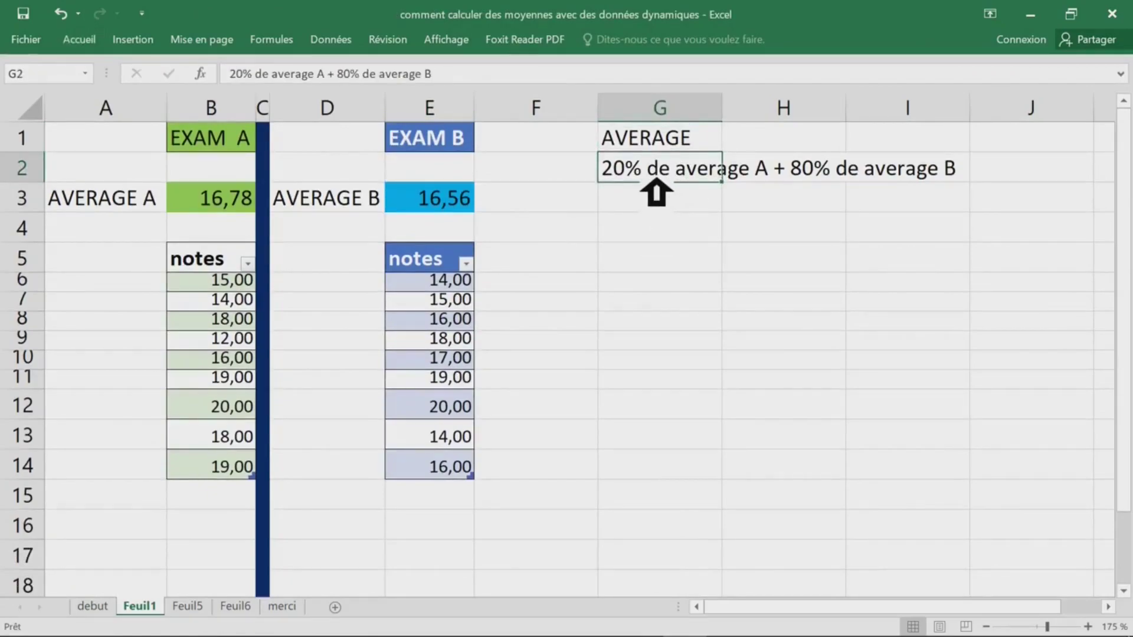
Calculate the weighted average in H1 with the formula =20%*B3+80%*E3.
{"action": "left_click_drag", "start_coordinate": [656, 181], "coordinate": [940, 179]}
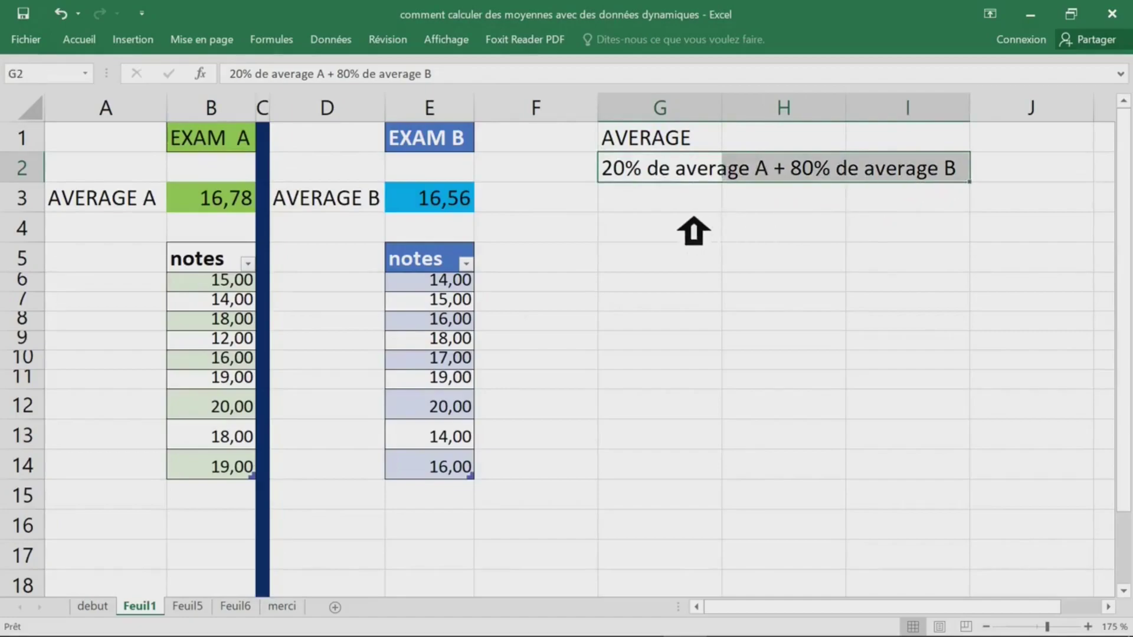
{"action": "left_click", "coordinate": [696, 221]}
{"action": "left_click", "coordinate": [678, 132]}
{"action": "left_click", "coordinate": [804, 144]}
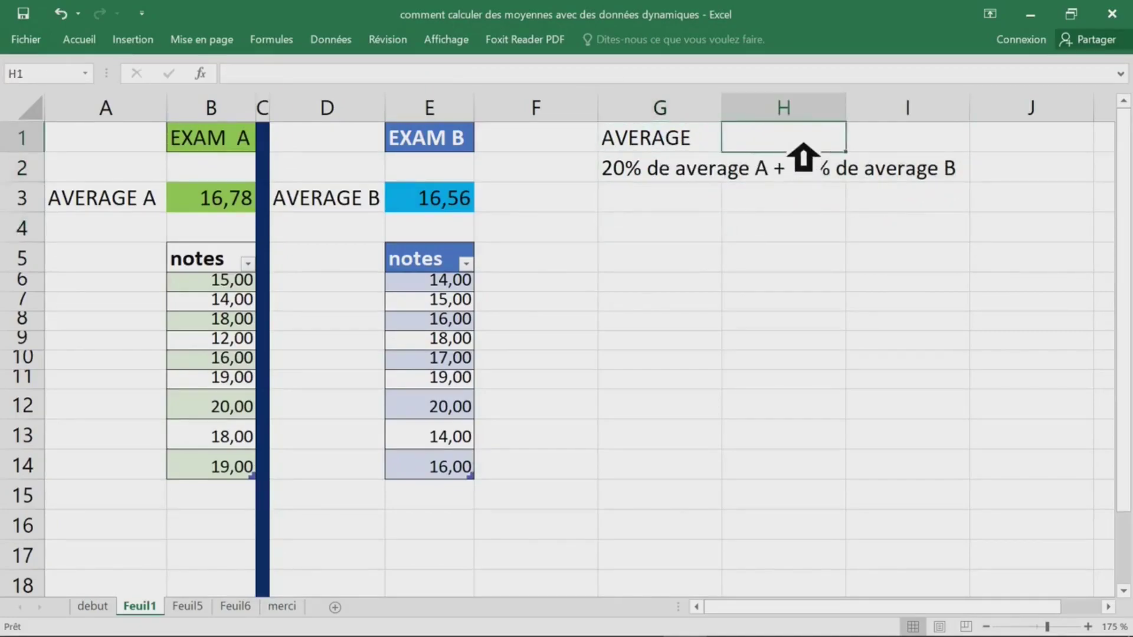
{"action": "type", "text": "="}
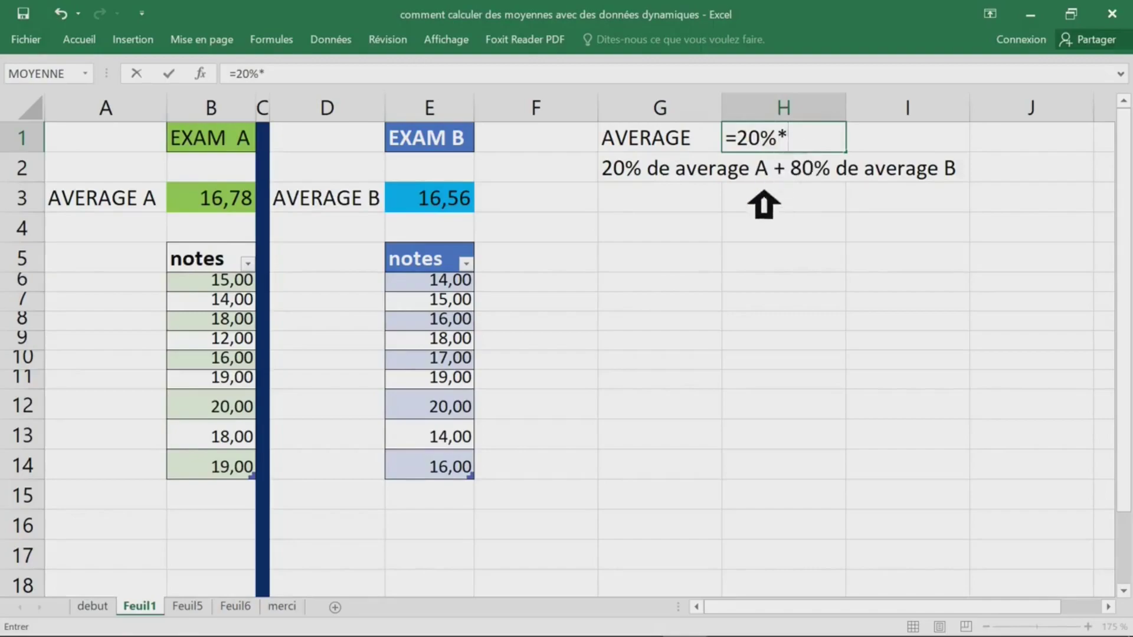
{"action": "type", "text": "20%*"}
{"action": "left_click", "coordinate": [227, 199]}
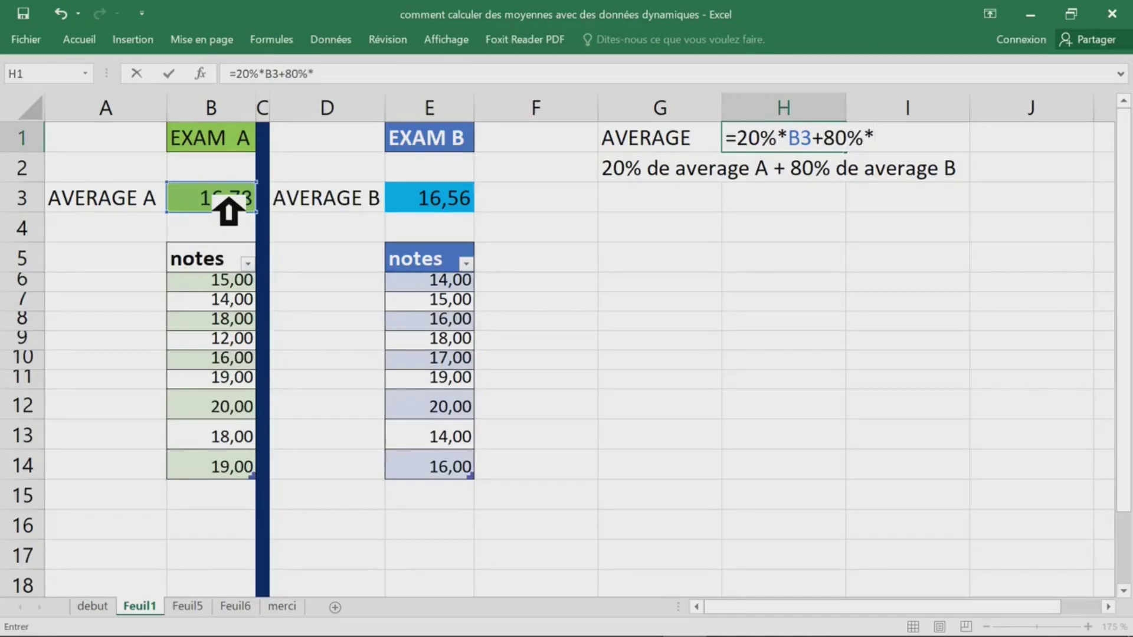
{"action": "left_click", "coordinate": [448, 203]}
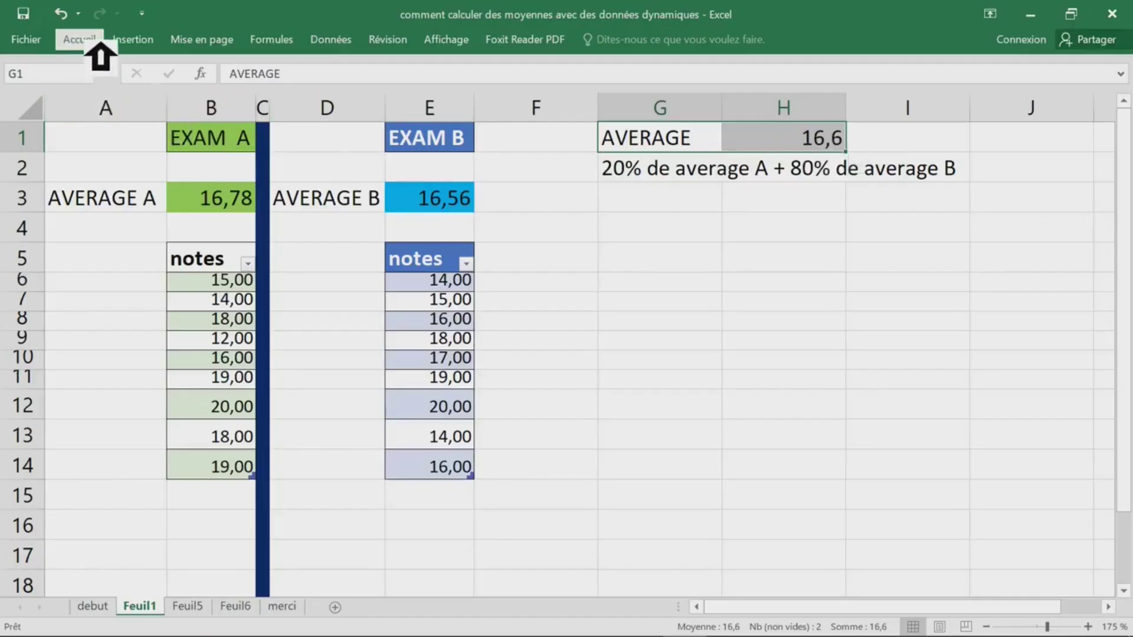
Format the AVERAGE label and its result in G1:H1 with a red fill and bold white text, and collapse the ribbon.
{"action": "left_click", "coordinate": [202, 94]}
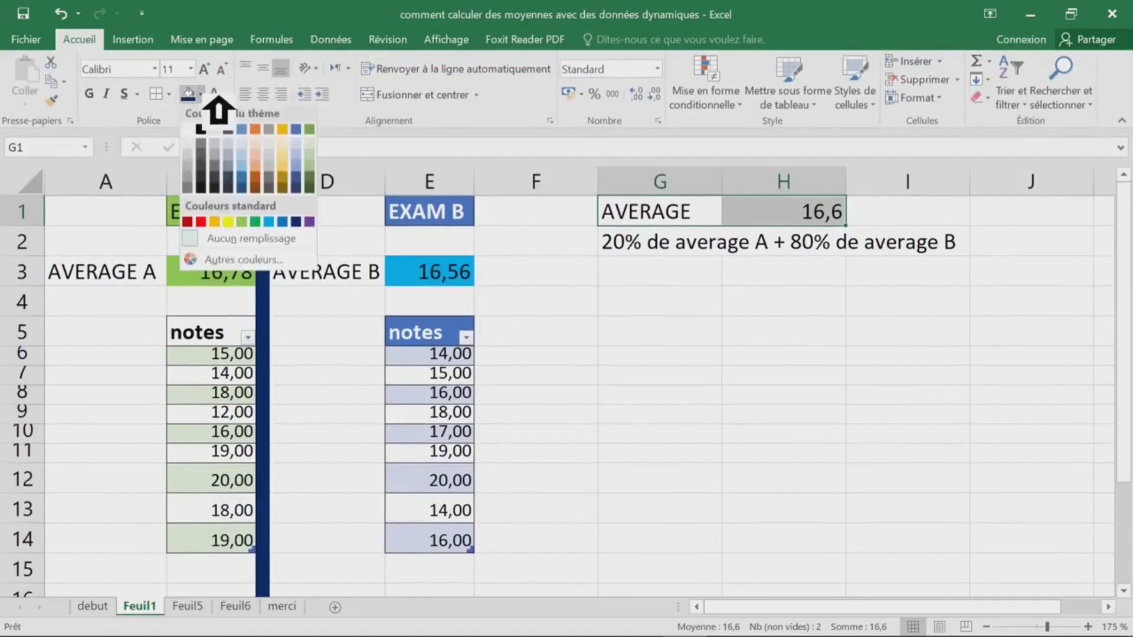
{"action": "left_click", "coordinate": [200, 223]}
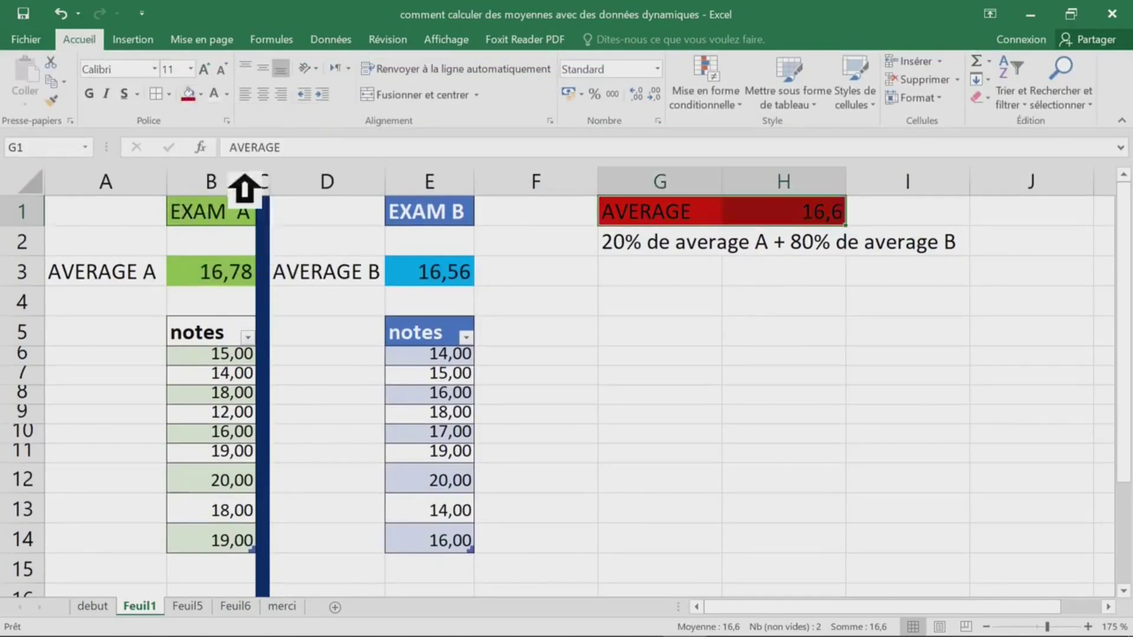
{"action": "left_click", "coordinate": [225, 99]}
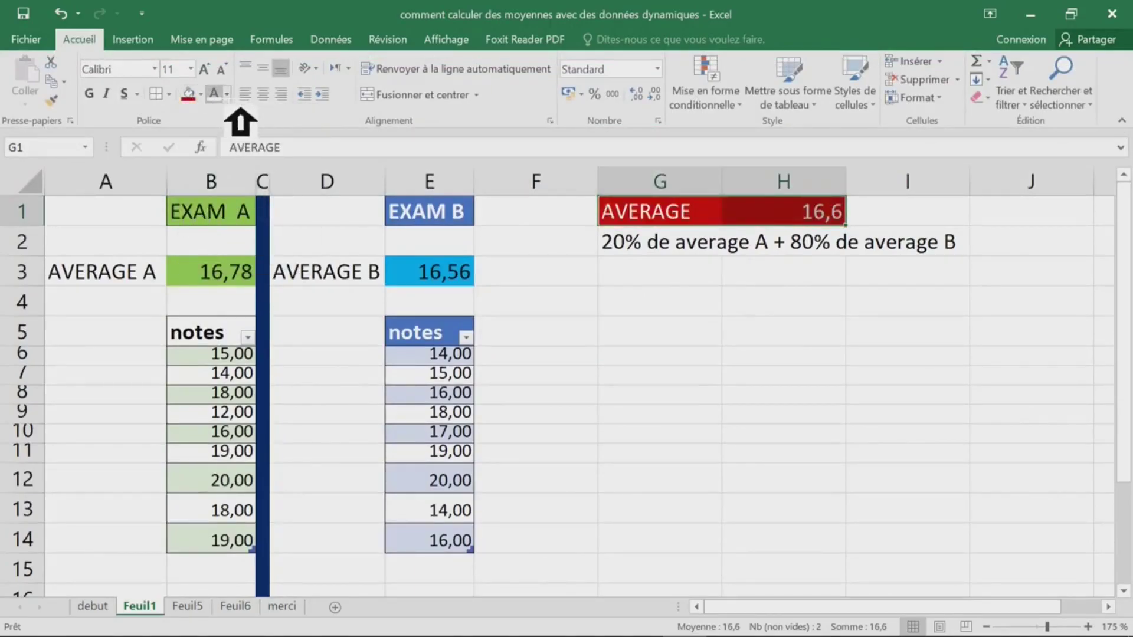
{"action": "left_click", "coordinate": [90, 94]}
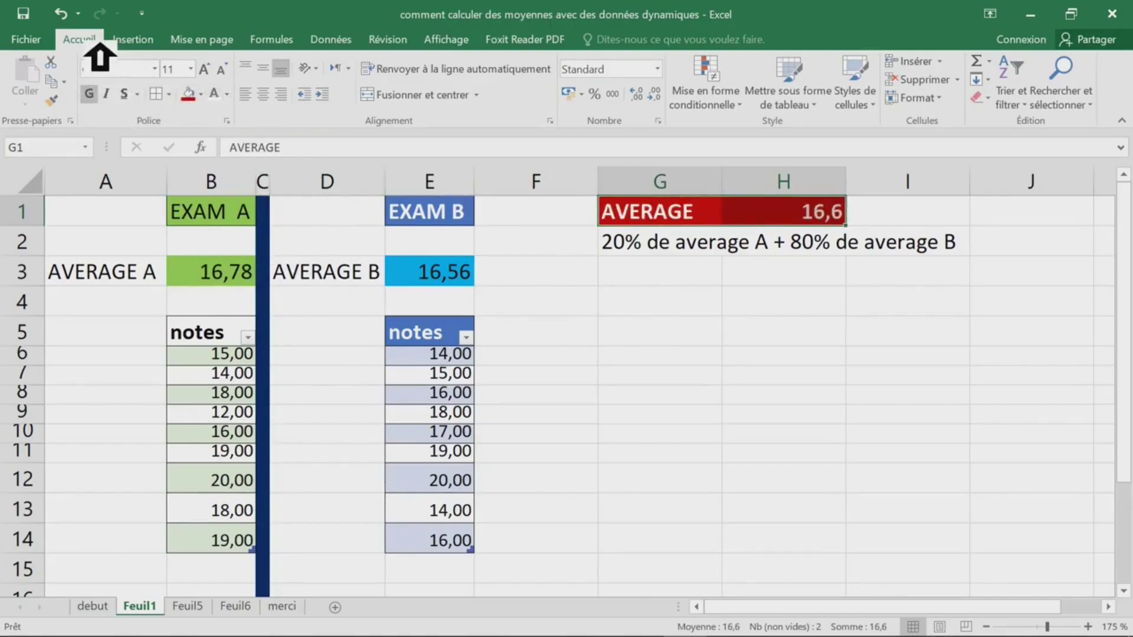
{"action": "double_click", "coordinate": [101, 46]}
{"action": "left_click", "coordinate": [727, 267]}
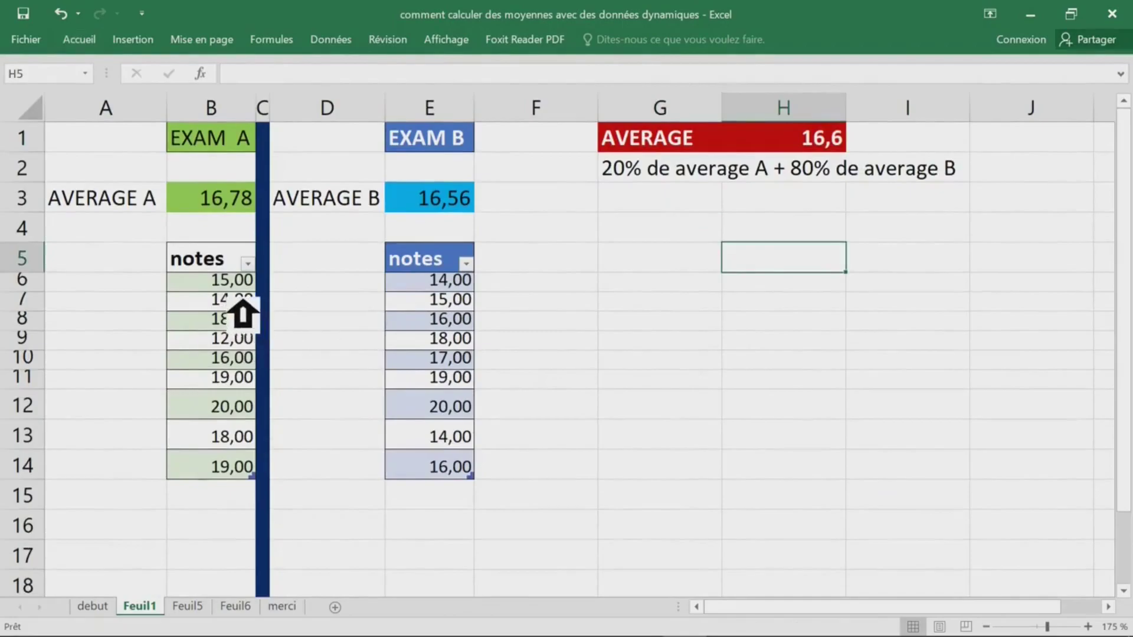
Add the note 14 to the EXAM A table in B15 and 19 to the EXAM B table in E15.
{"action": "left_click", "coordinate": [237, 503]}
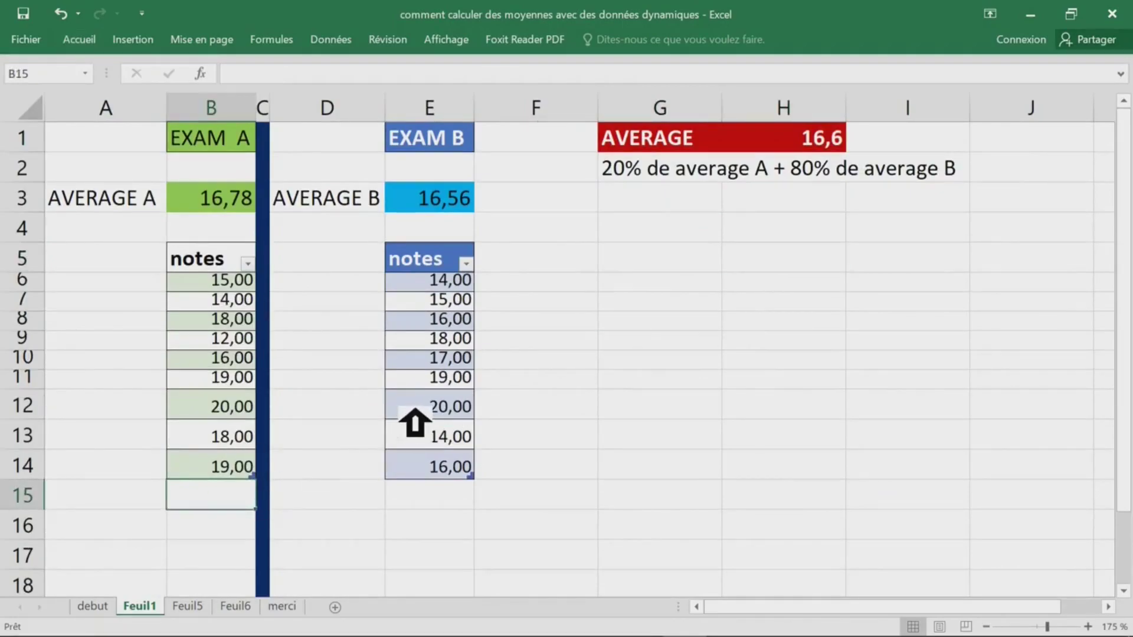
{"action": "scroll", "coordinate": [239, 353], "scroll_direction": "down", "scroll_amount": 3}
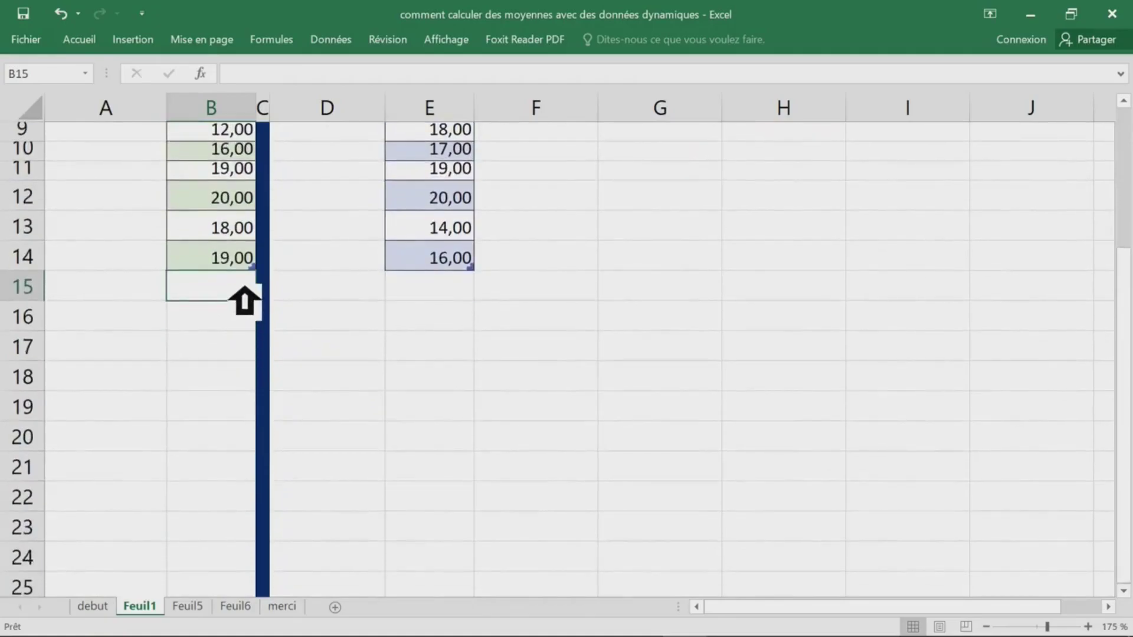
{"action": "type", "text": "14"}
{"action": "key", "text": "Return"}
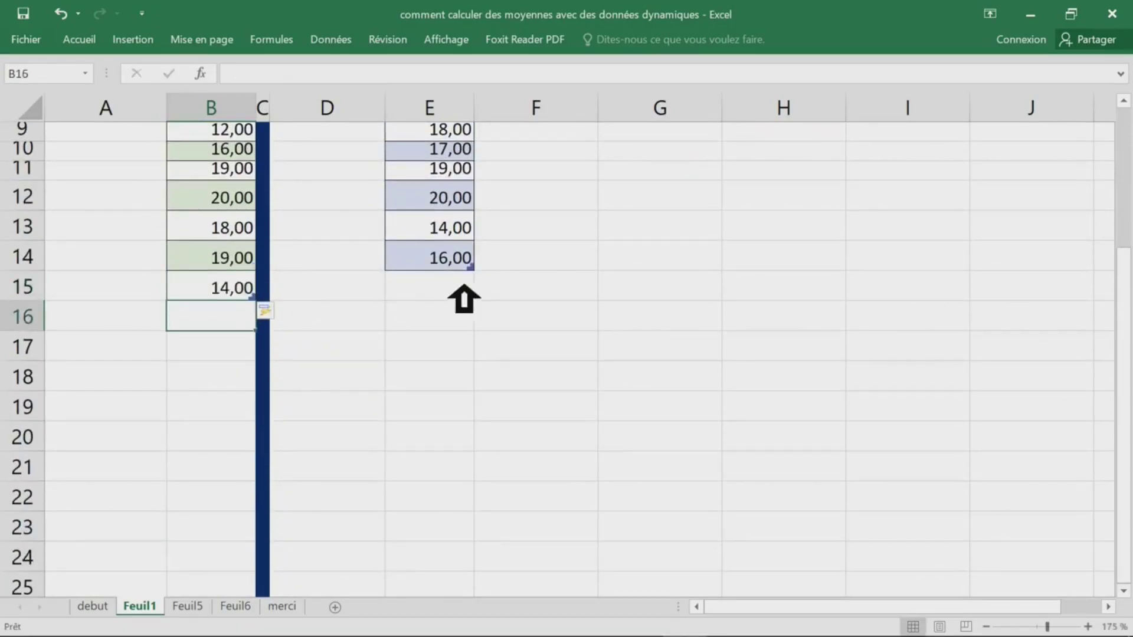
{"action": "left_click", "coordinate": [442, 292]}
{"action": "type", "text": "19"}
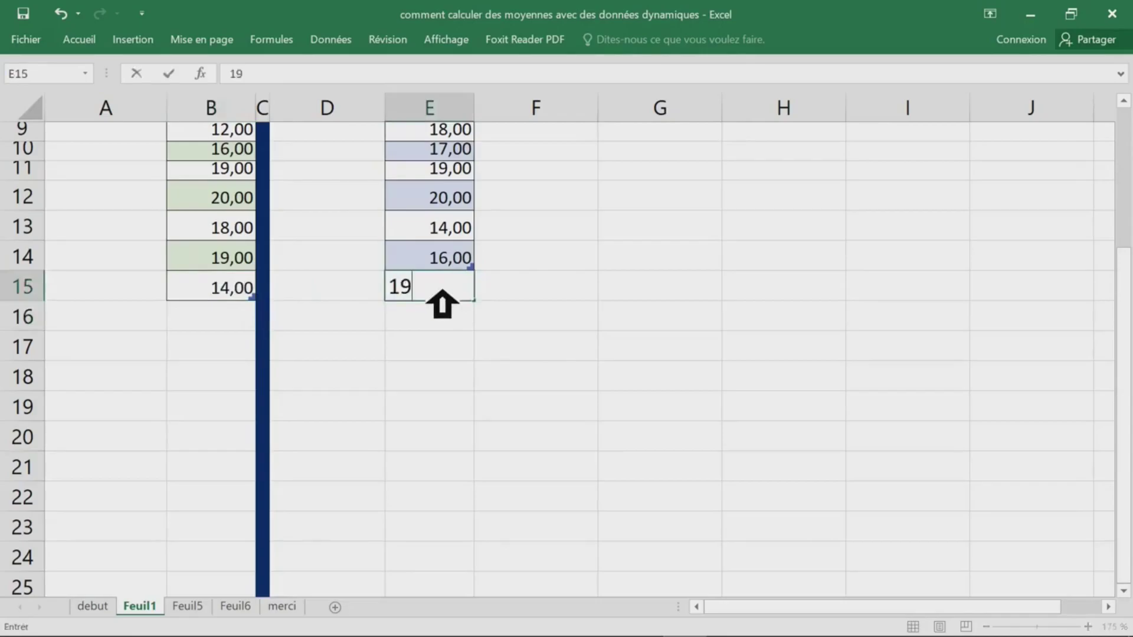
{"action": "key", "text": "Return"}
{"action": "scroll", "coordinate": [505, 253], "scroll_direction": "up", "scroll_amount": 3}
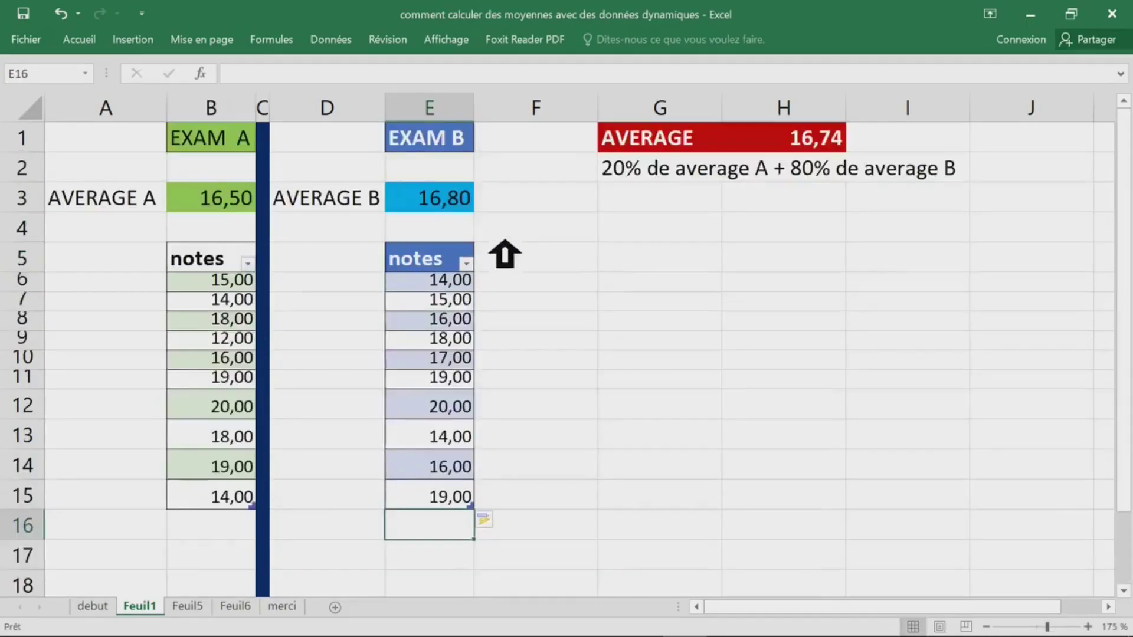
Freeze the panes above row 4 so the exam headings and averages in rows 1 to 3 stay in view.
{"action": "left_click", "coordinate": [160, 233]}
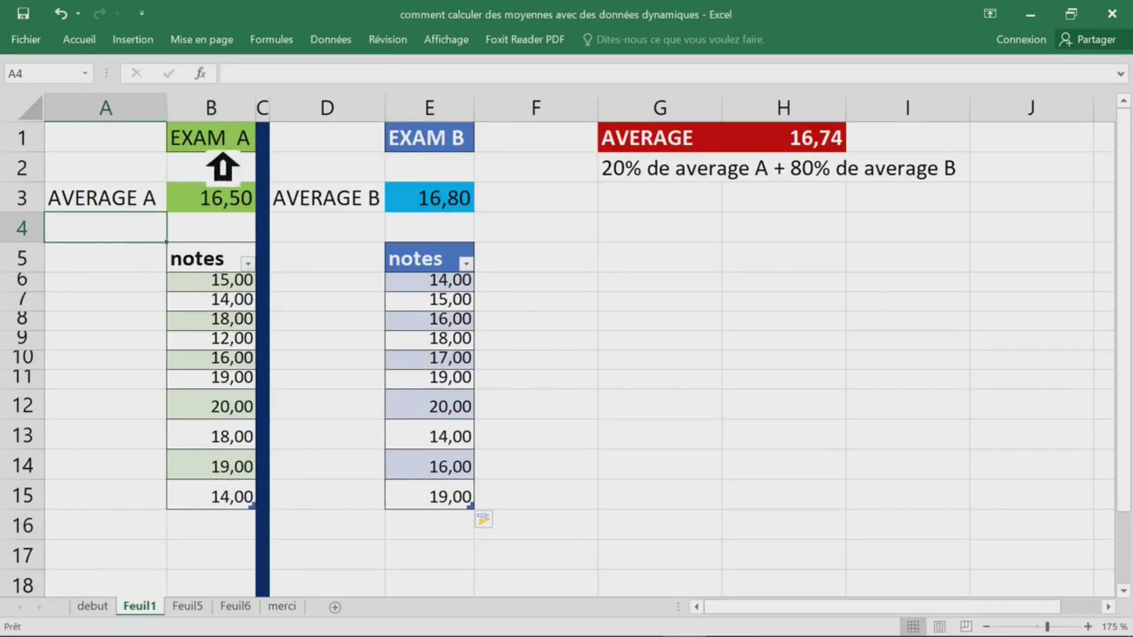
{"action": "left_click", "coordinate": [465, 54]}
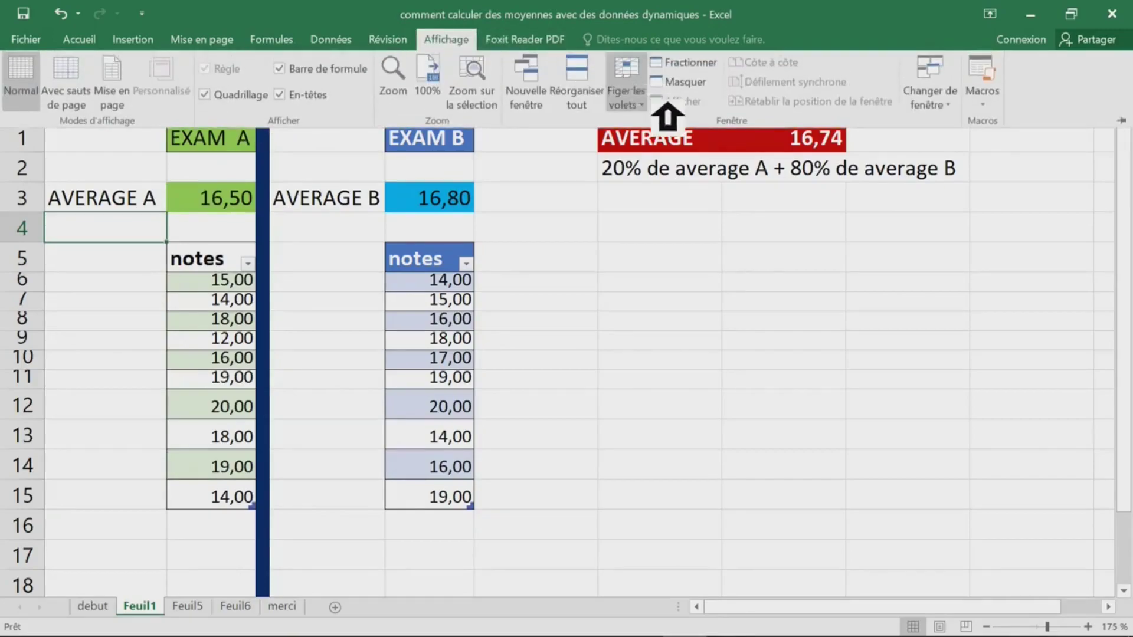
{"action": "left_click", "coordinate": [653, 107]}
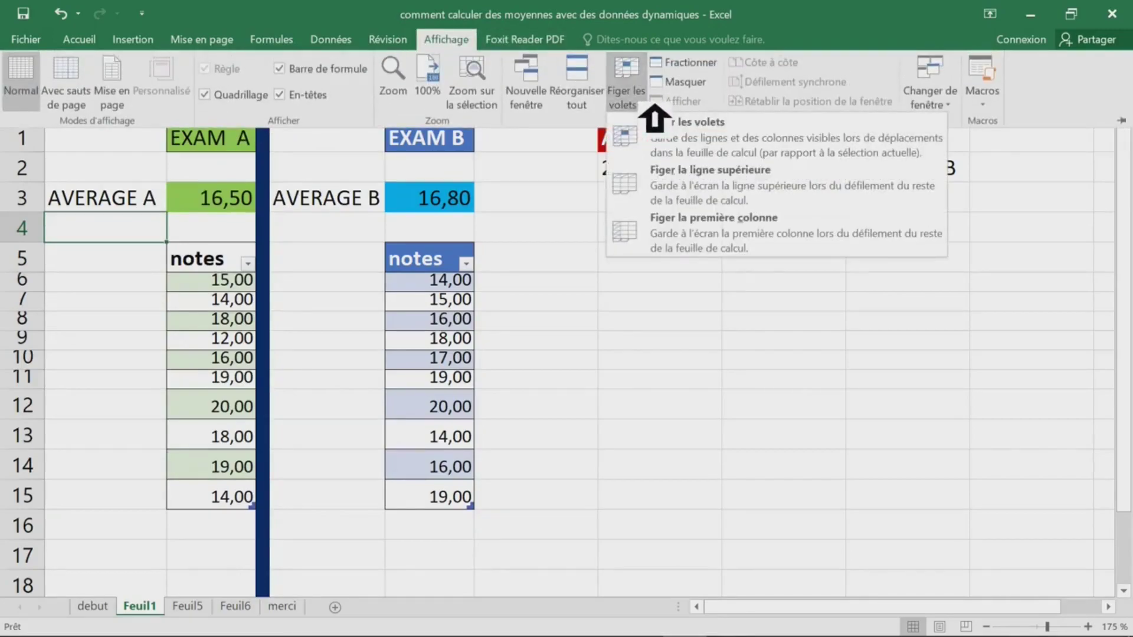
{"action": "left_click", "coordinate": [626, 137]}
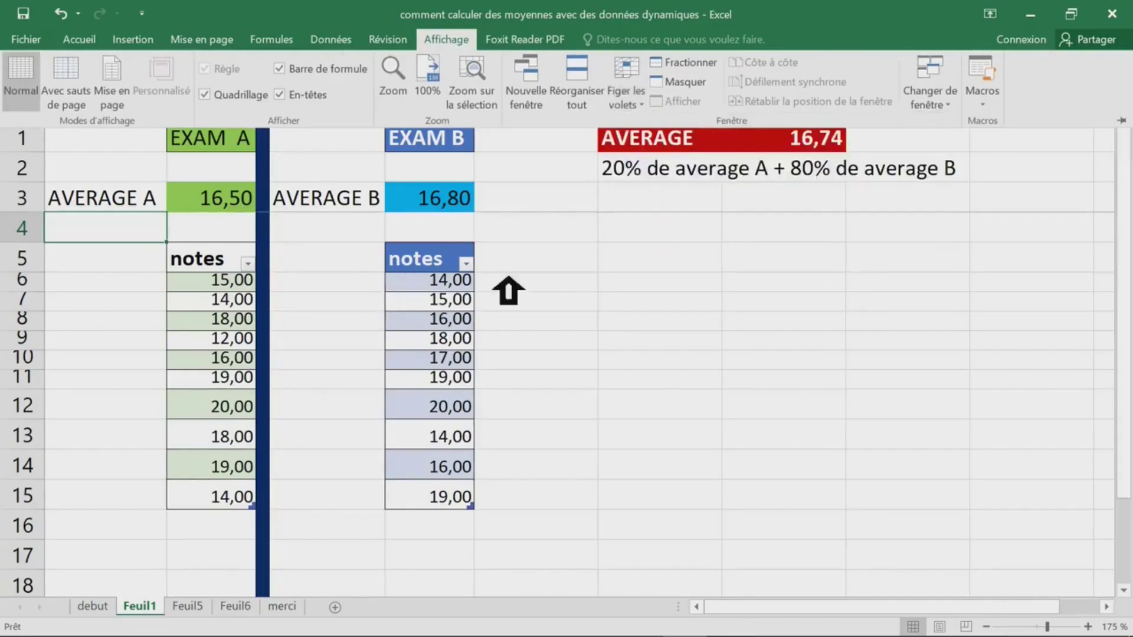
{"action": "left_click", "coordinate": [629, 305]}
Add the note 15 in B16 for EXAM A and 19 in E16 for EXAM B.
{"action": "scroll", "coordinate": [550, 328], "scroll_direction": "down", "scroll_amount": 2}
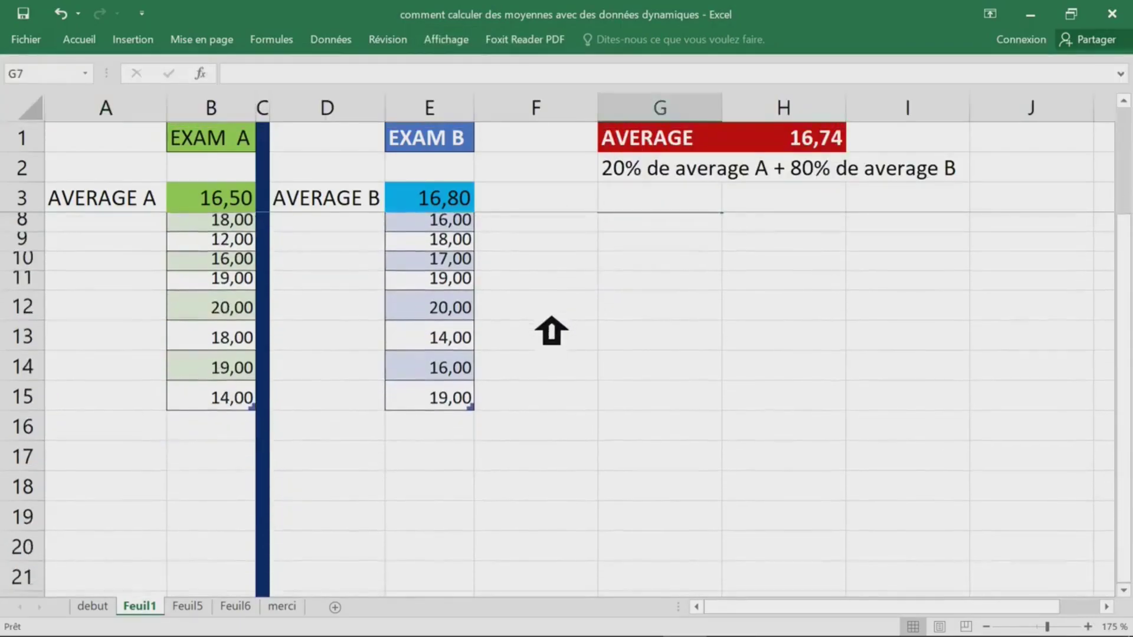
{"action": "scroll", "coordinate": [550, 329], "scroll_direction": "down", "scroll_amount": 2}
{"action": "left_click", "coordinate": [241, 354]}
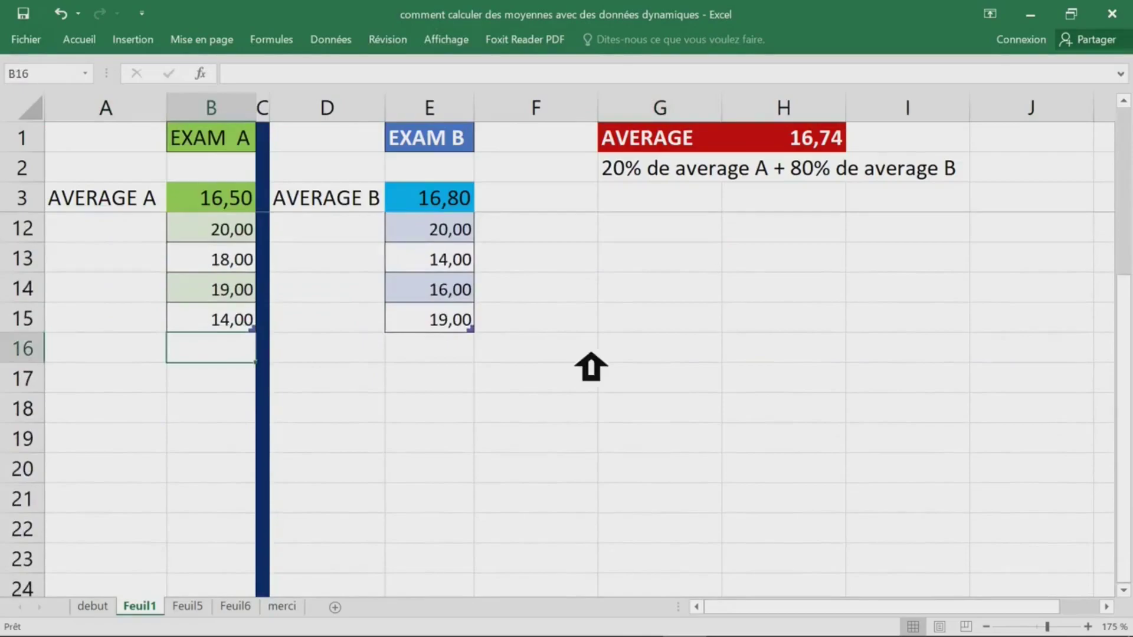
{"action": "left_click", "coordinate": [448, 354]}
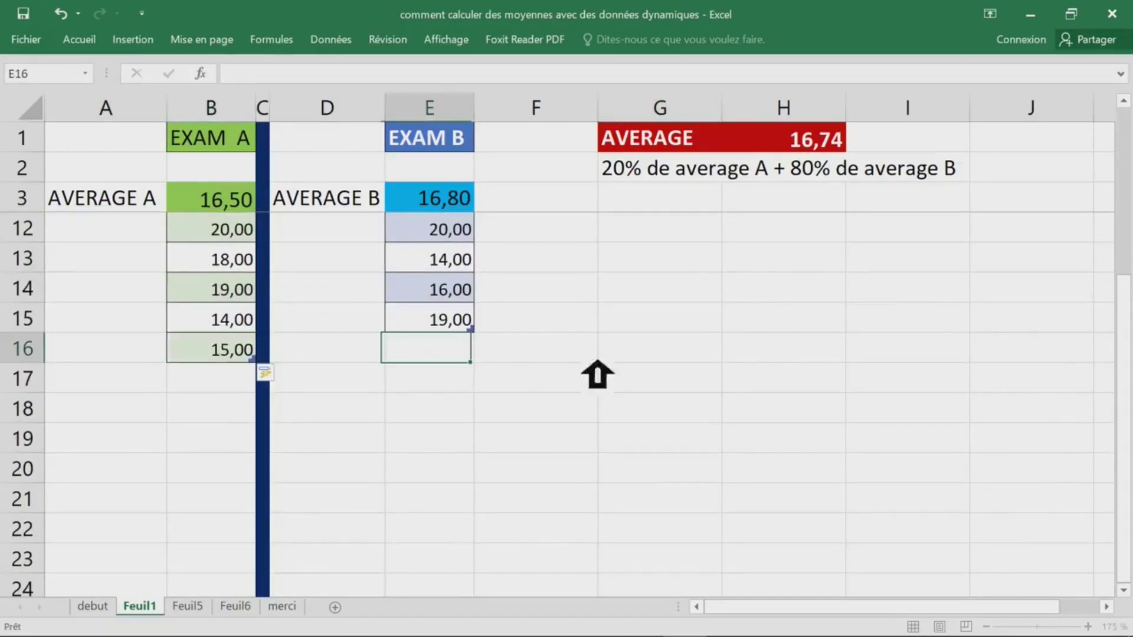
{"action": "type", "text": "19"}
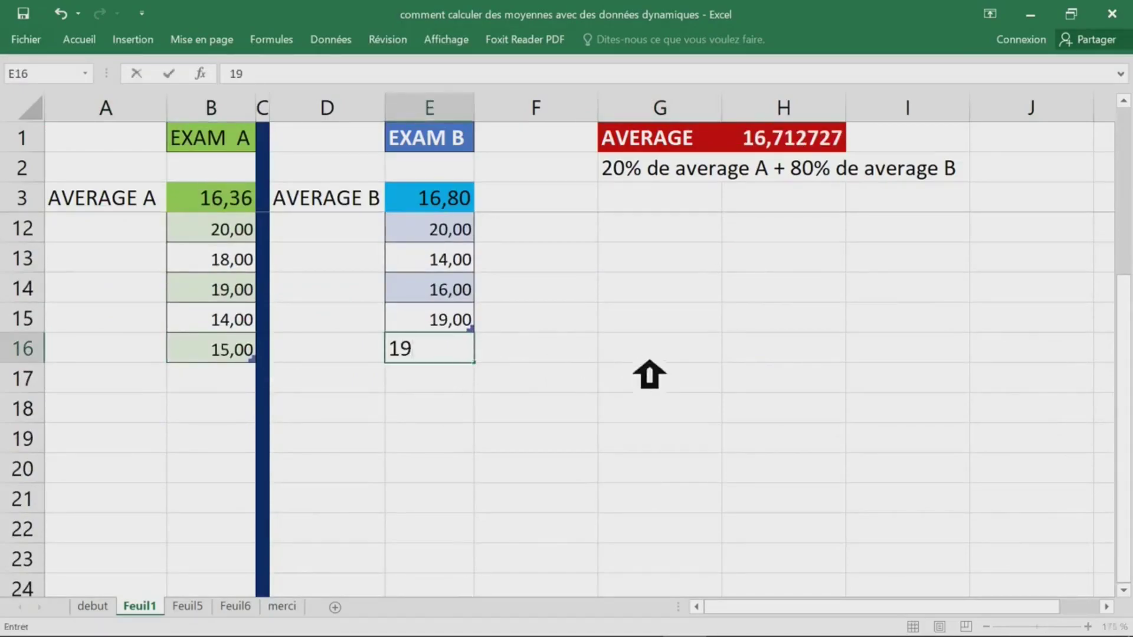
{"action": "key", "text": "Return"}
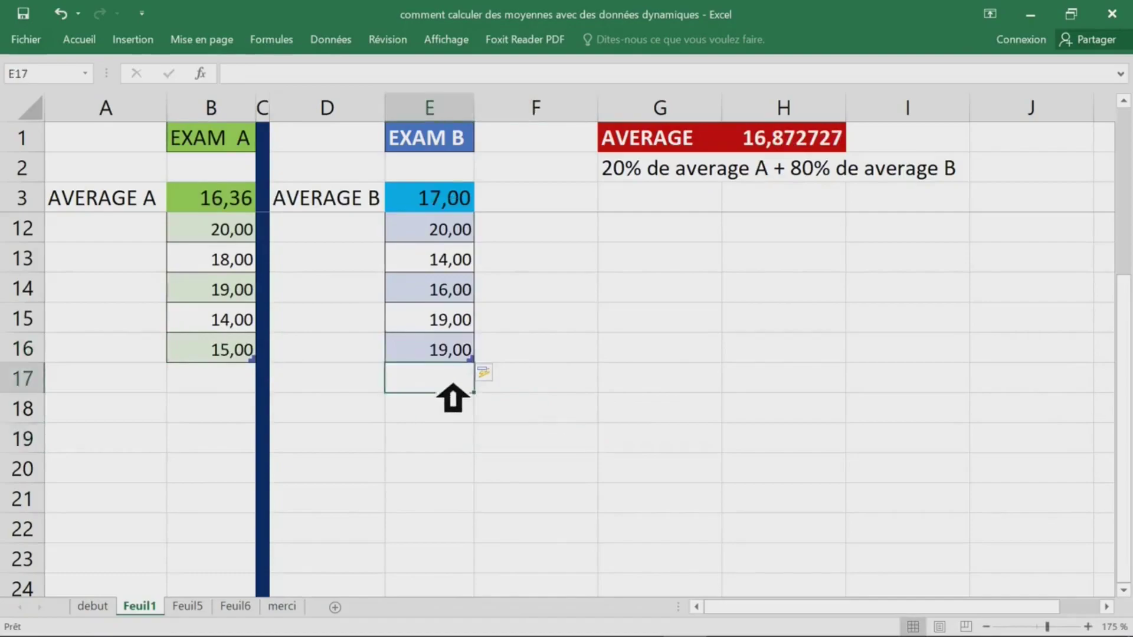
Add the note 17 in E17 for EXAM B and 13,5 in B17 for EXAM A.
{"action": "type", "text": "17"}
{"action": "left_click", "coordinate": [221, 385]}
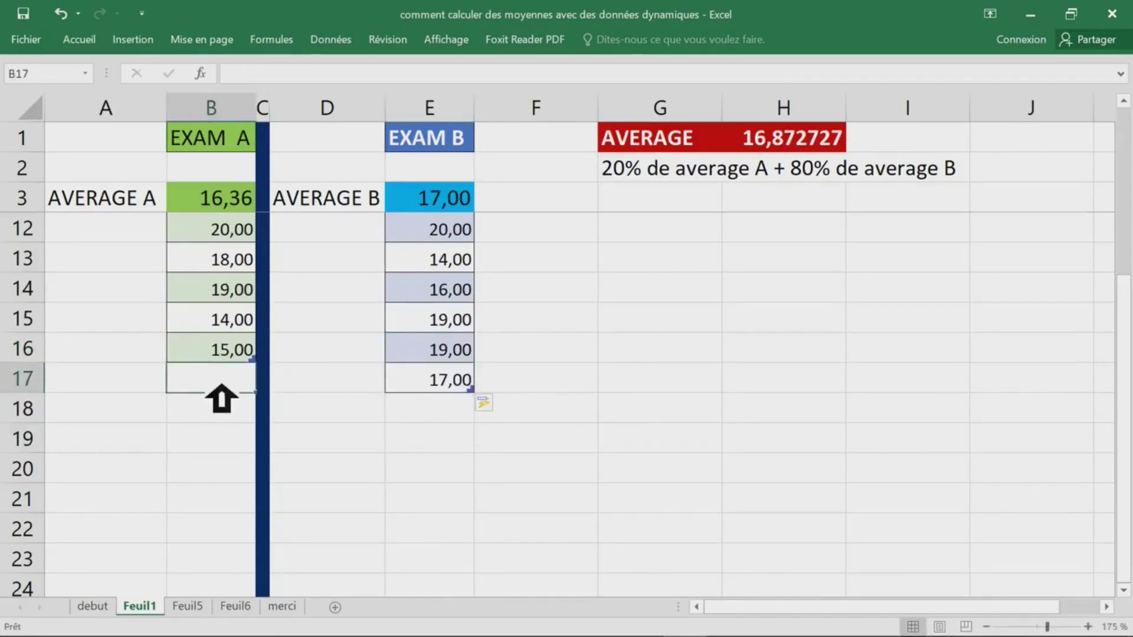
{"action": "type", "text": "13,5"}
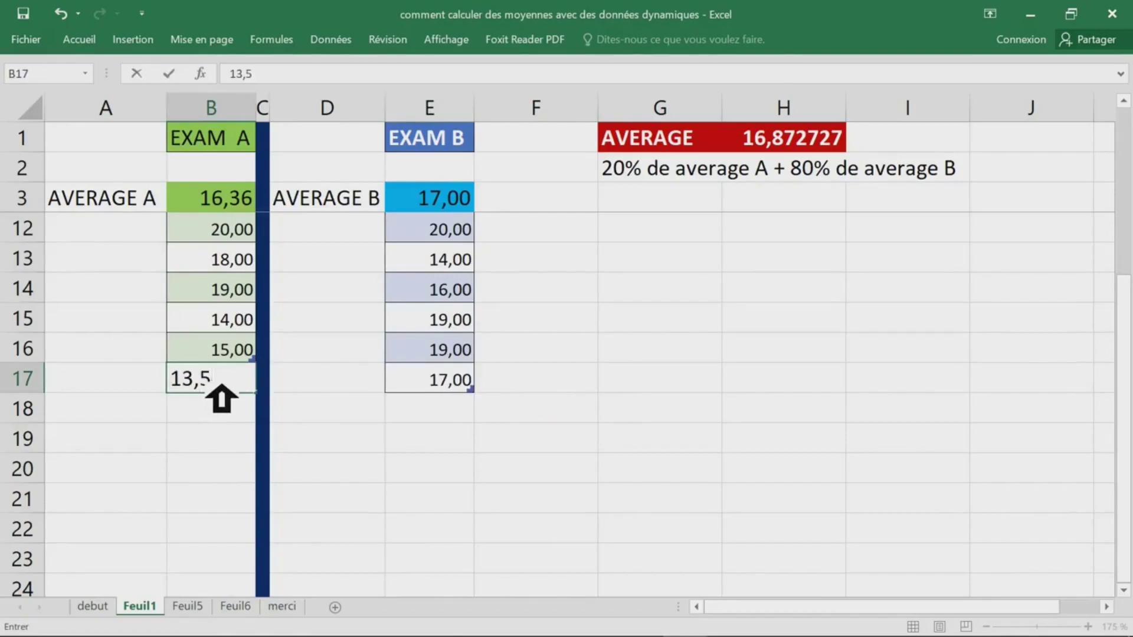
{"action": "left_click", "coordinate": [658, 402]}
Format the weighted average in H1 as a number (Nombre) with 2 decimals.
{"action": "left_click", "coordinate": [828, 147]}
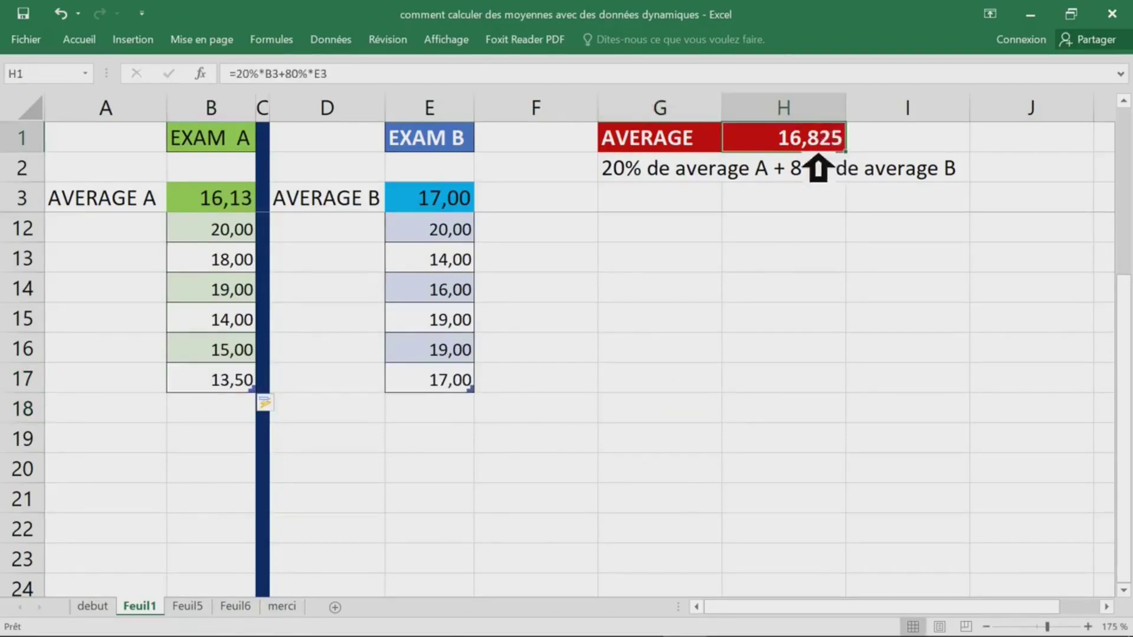
{"action": "right_click", "coordinate": [798, 157]}
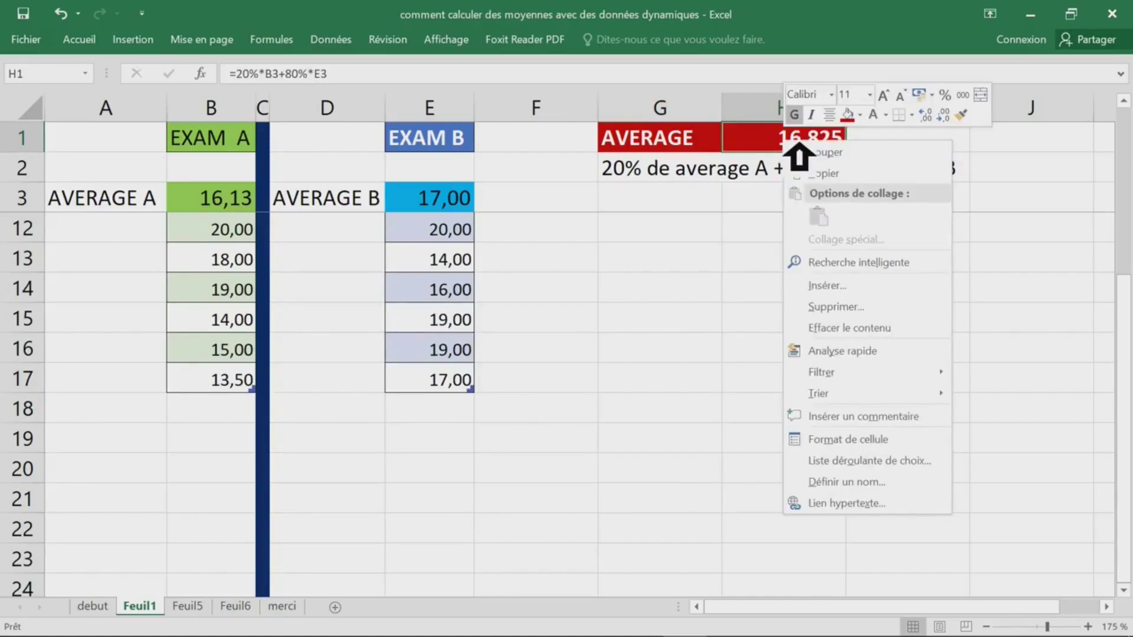
{"action": "left_click", "coordinate": [859, 439]}
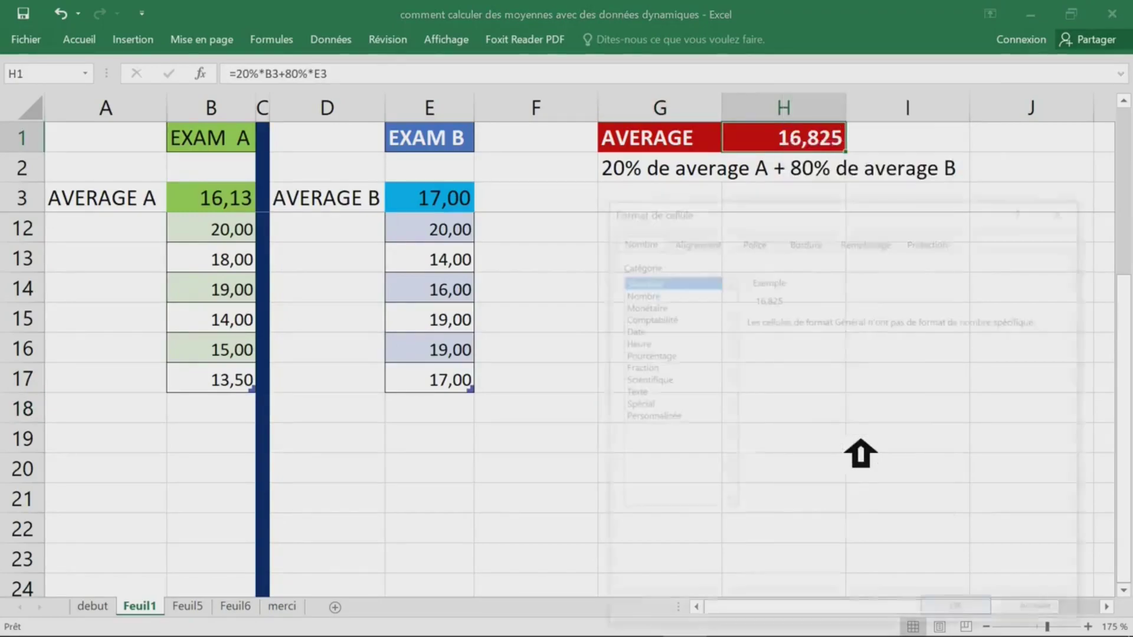
{"action": "left_click_drag", "start_coordinate": [816, 212], "coordinate": [392, 144]}
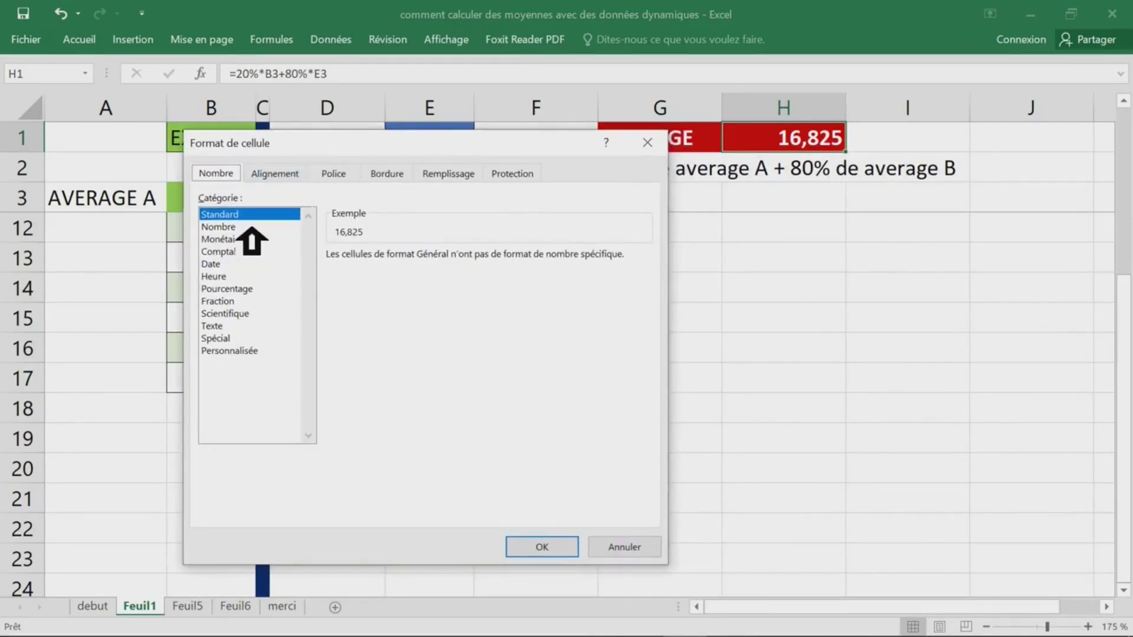
{"action": "left_click", "coordinate": [224, 228]}
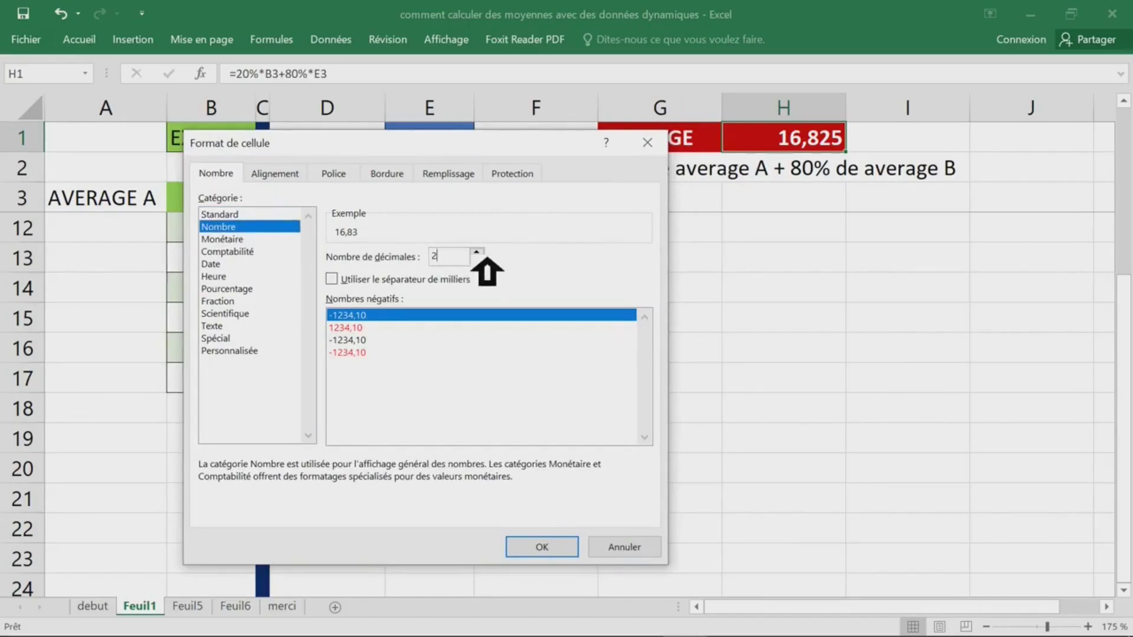
{"action": "left_click", "coordinate": [551, 540]}
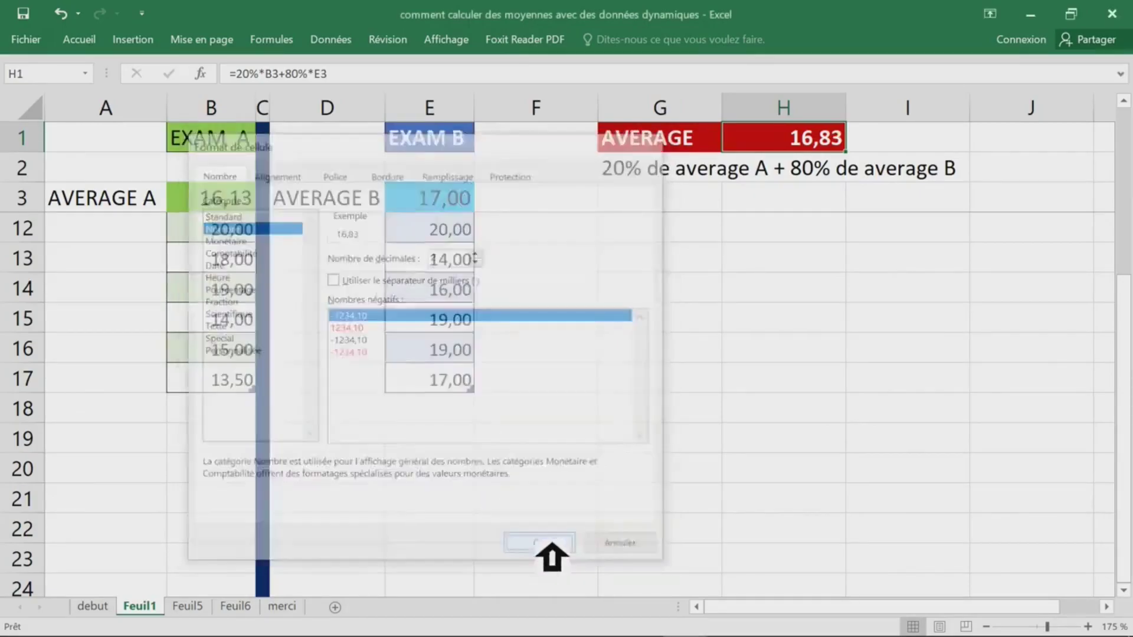
{"action": "left_click", "coordinate": [807, 236]}
{"action": "left_click", "coordinate": [710, 235]}
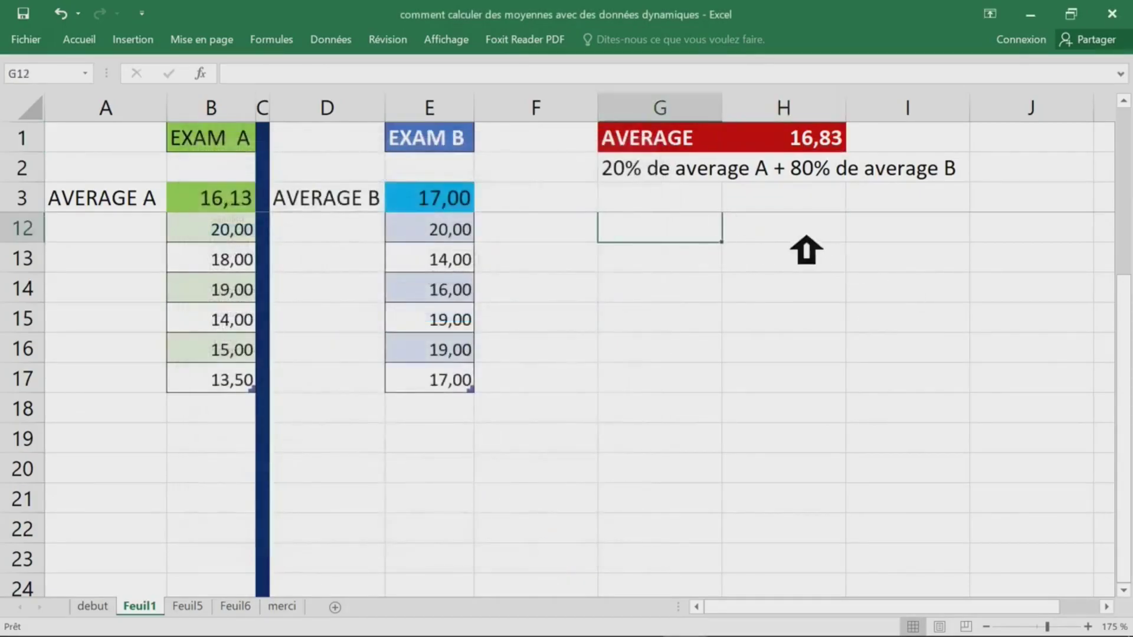
Enter the label "décision" in G3 and the rule "si average >=10; pass sinon fail" in H3.
{"action": "scroll", "coordinate": [862, 344], "scroll_direction": "up", "scroll_amount": 3}
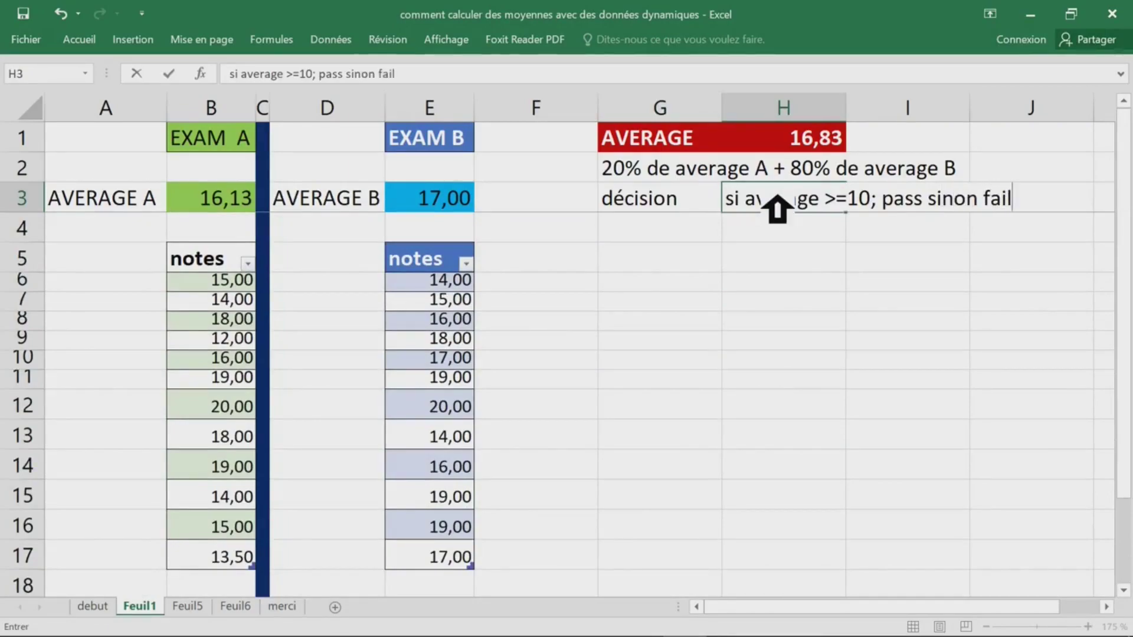
{"action": "left_click", "coordinate": [833, 287]}
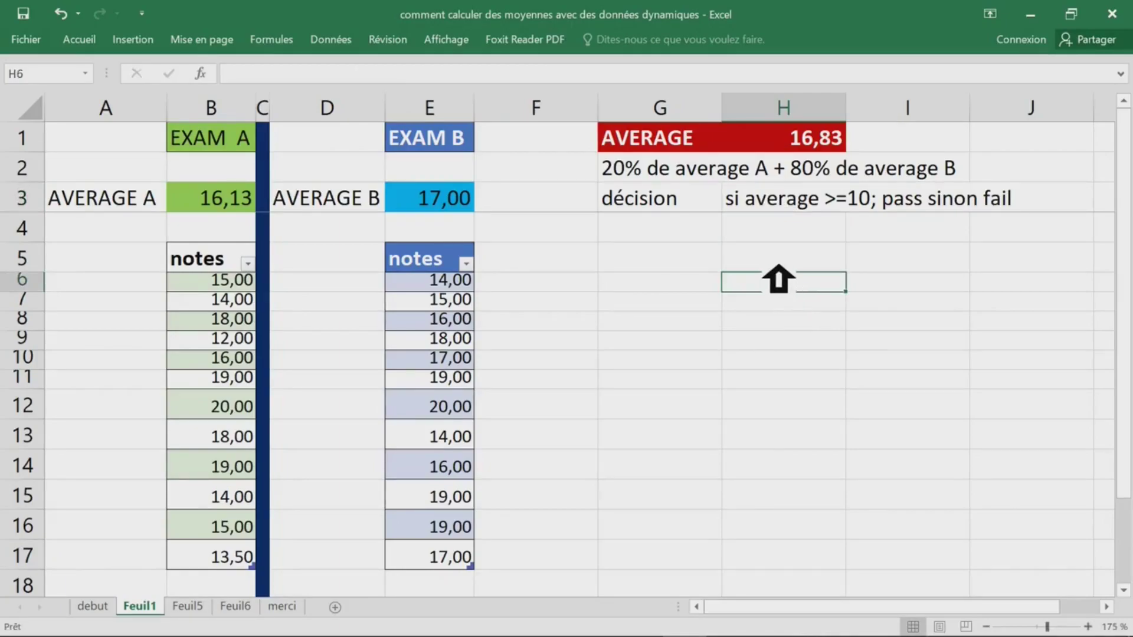
Enter the decision formula =SI(H1<10;"FAIL";"PASS") in G4, under the "décision" label.
{"action": "left_click", "coordinate": [673, 236]}
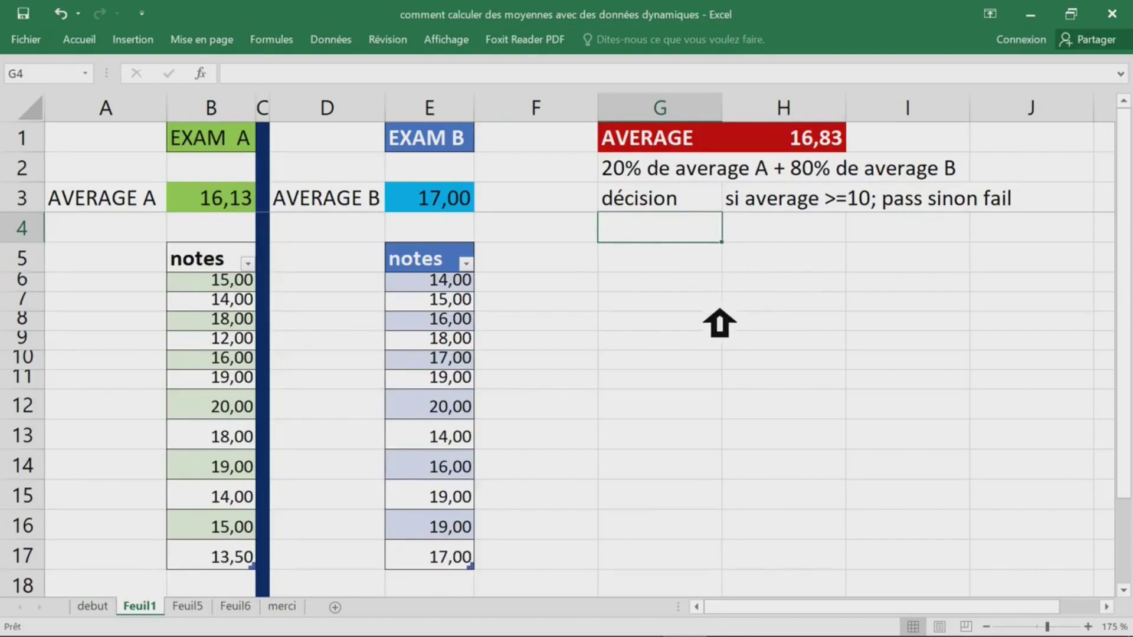
{"action": "type", "text": "=si("}
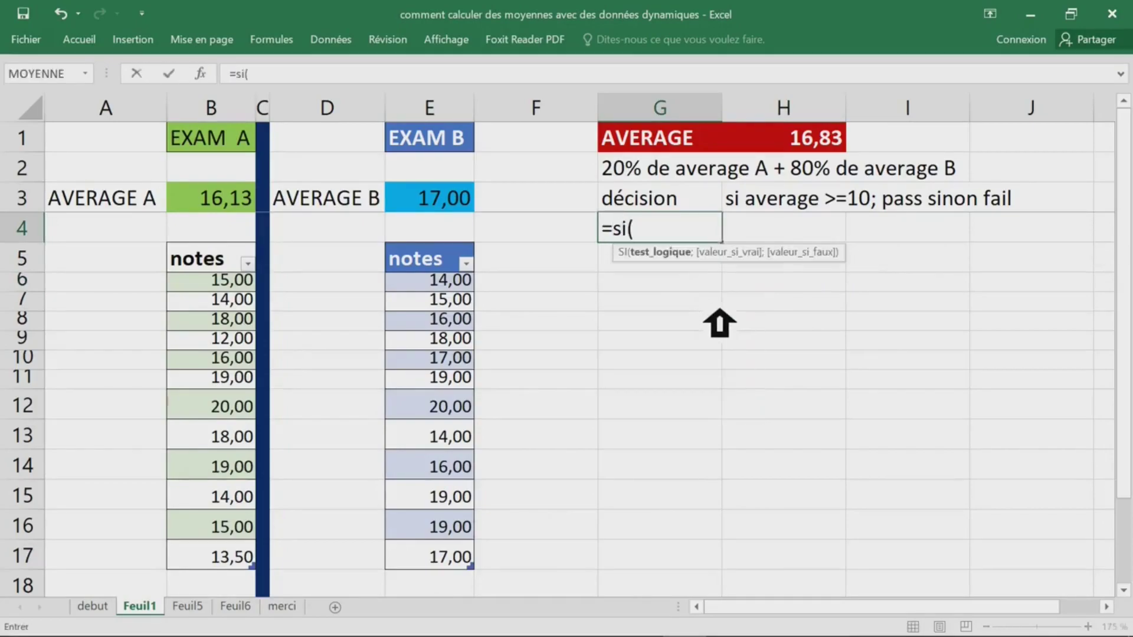
{"action": "left_click", "coordinate": [820, 155]}
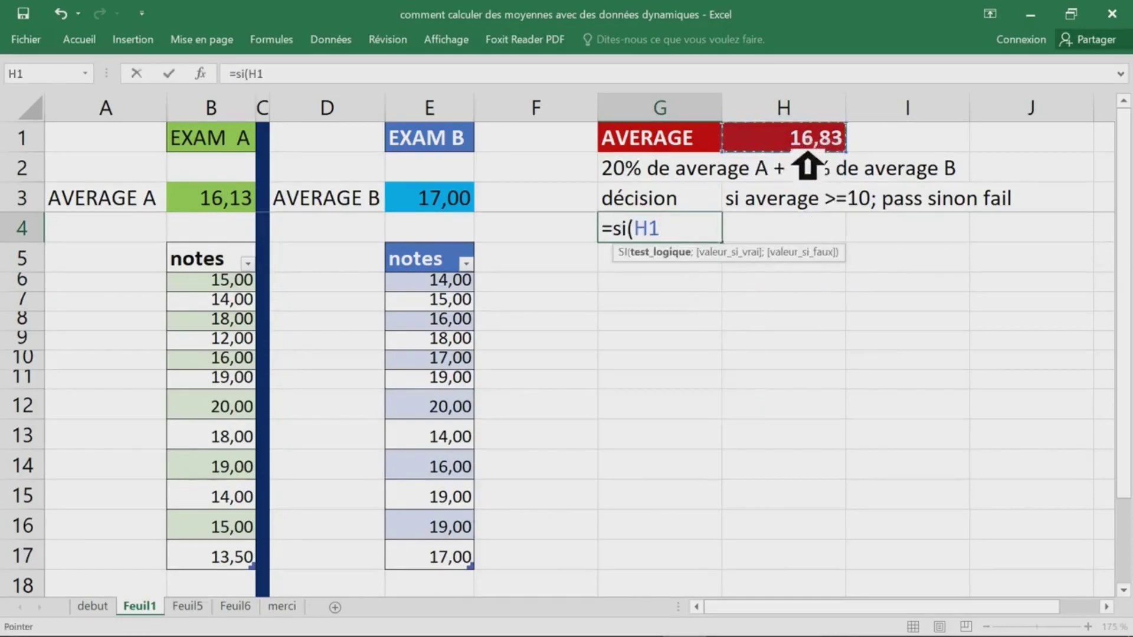
{"action": "type", "text": "<"}
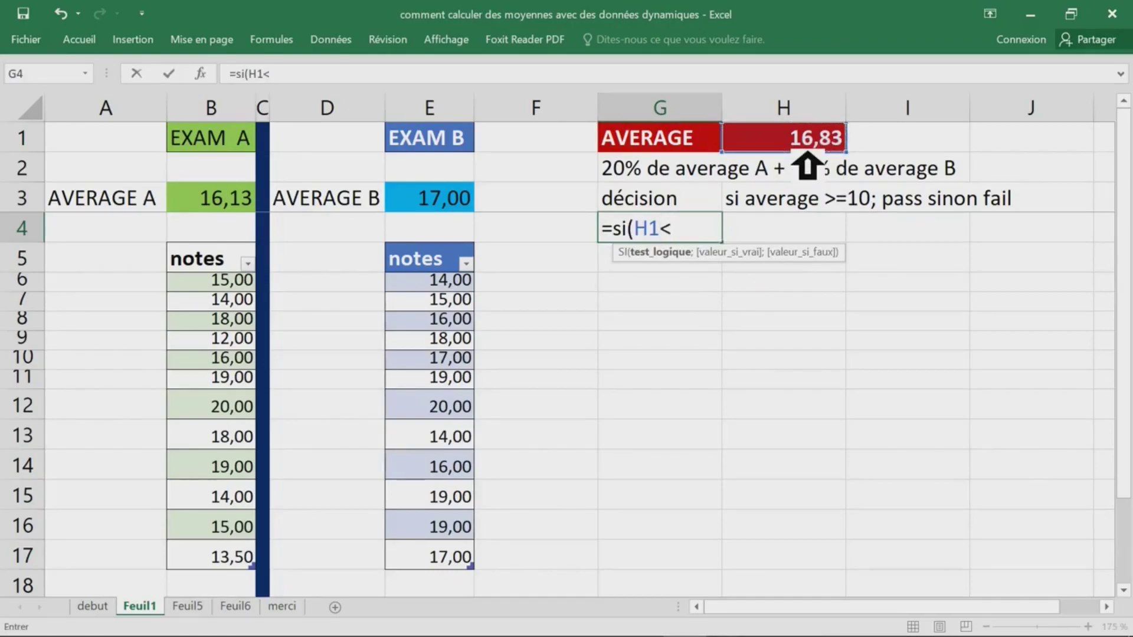
{"action": "type", "text": "10;"}
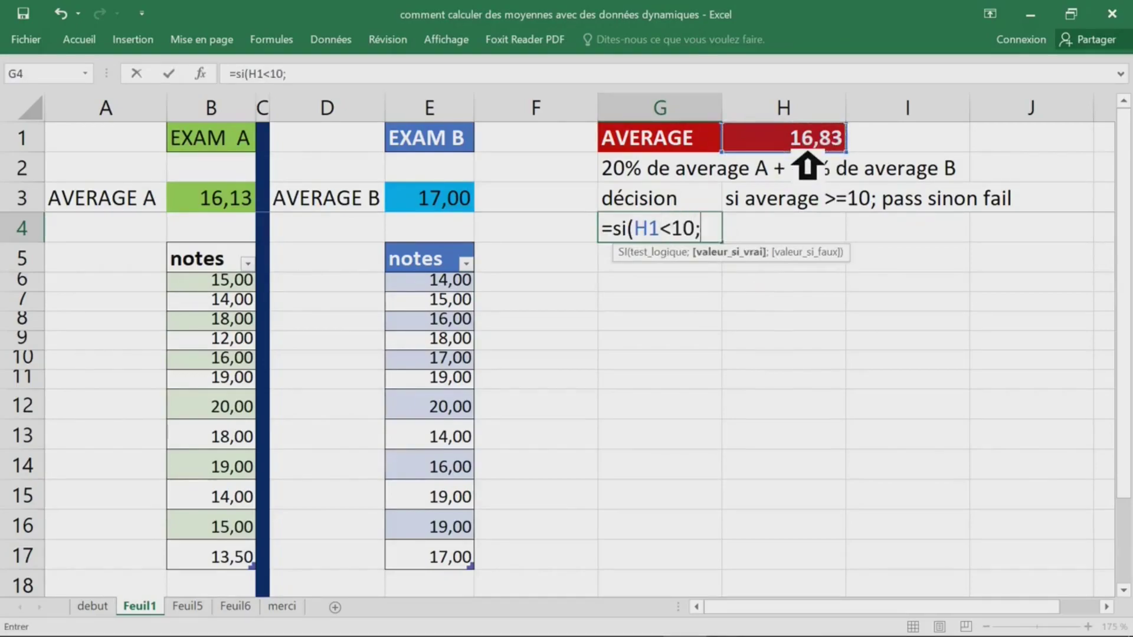
{"action": "type", "text": "\"FAI"}
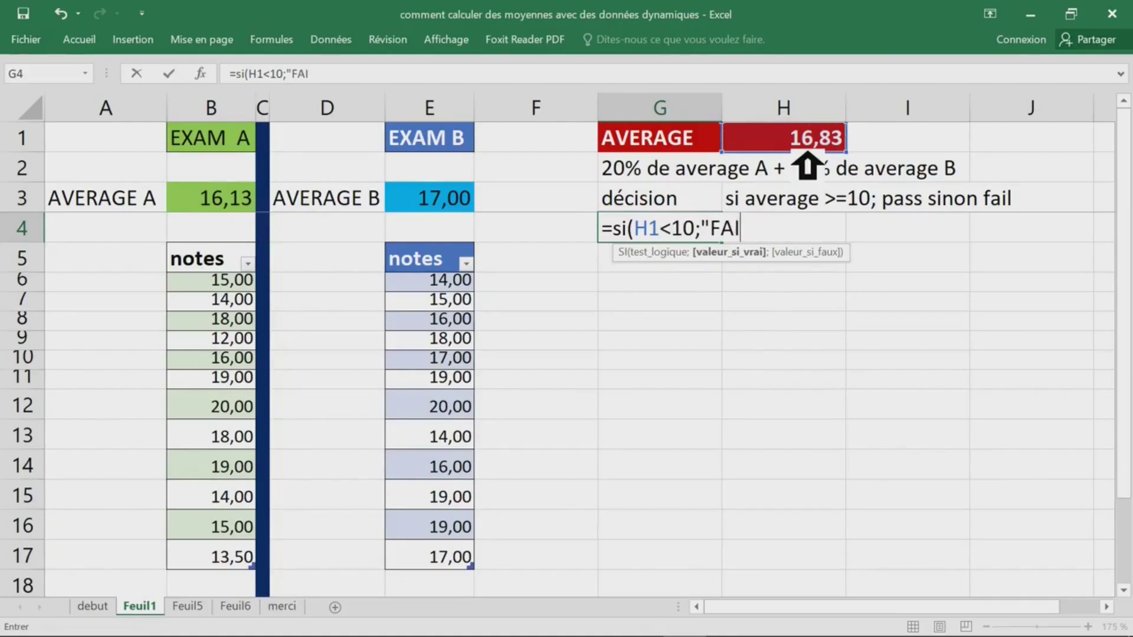
{"action": "type", "text": "L\";\"PASS\""}
{"action": "key", "text": "Return"}
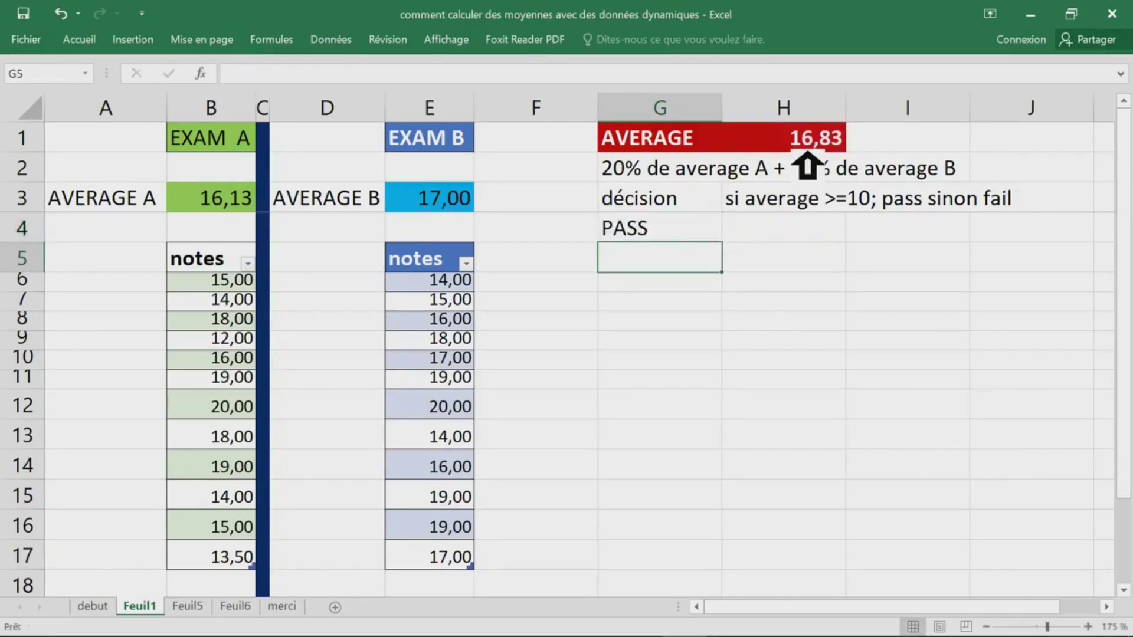
Move the pass/fail decision formula from G4 to J1, on the row of the weighted average.
{"action": "left_click_drag", "start_coordinate": [662, 206], "coordinate": [661, 231]}
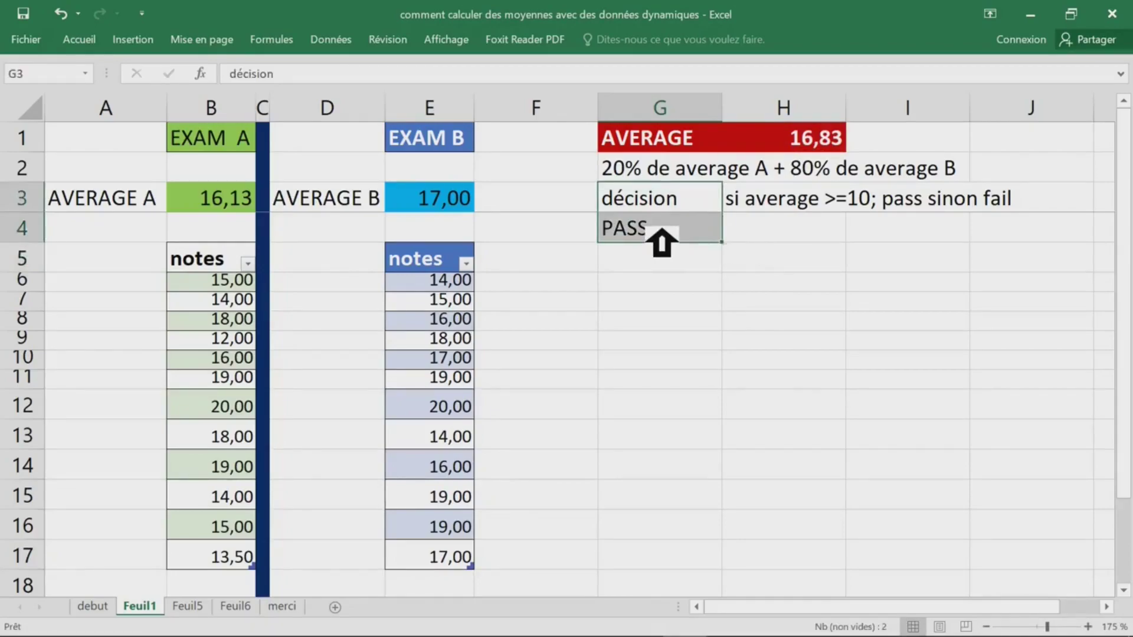
{"action": "key", "text": "Down"}
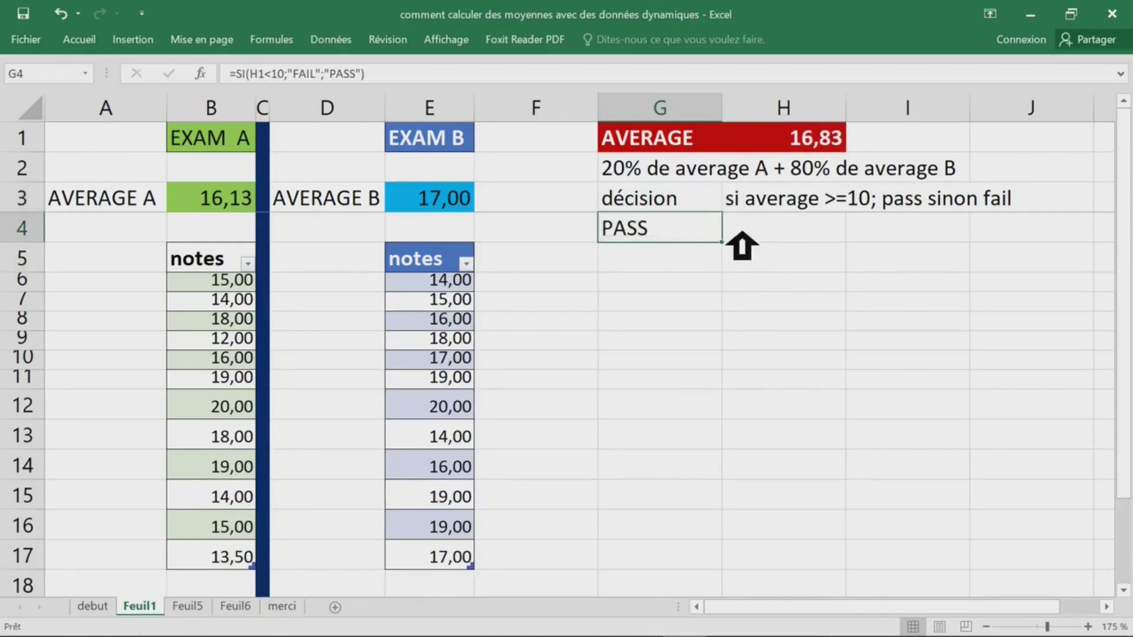
{"action": "left_click_drag", "start_coordinate": [740, 244], "coordinate": [1010, 158]}
Put a pointing-hand symbol in I1 using the letter A in Wingdings 2, and enlarge its font.
{"action": "left_click", "coordinate": [938, 147]}
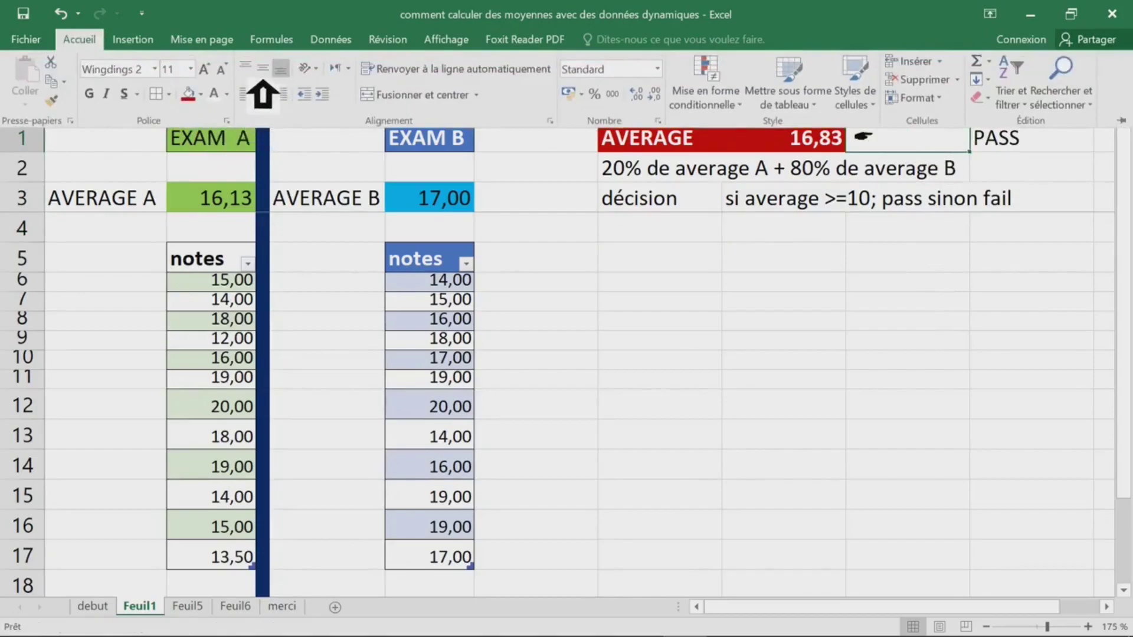
{"action": "key", "text": "ctrl+F1"}
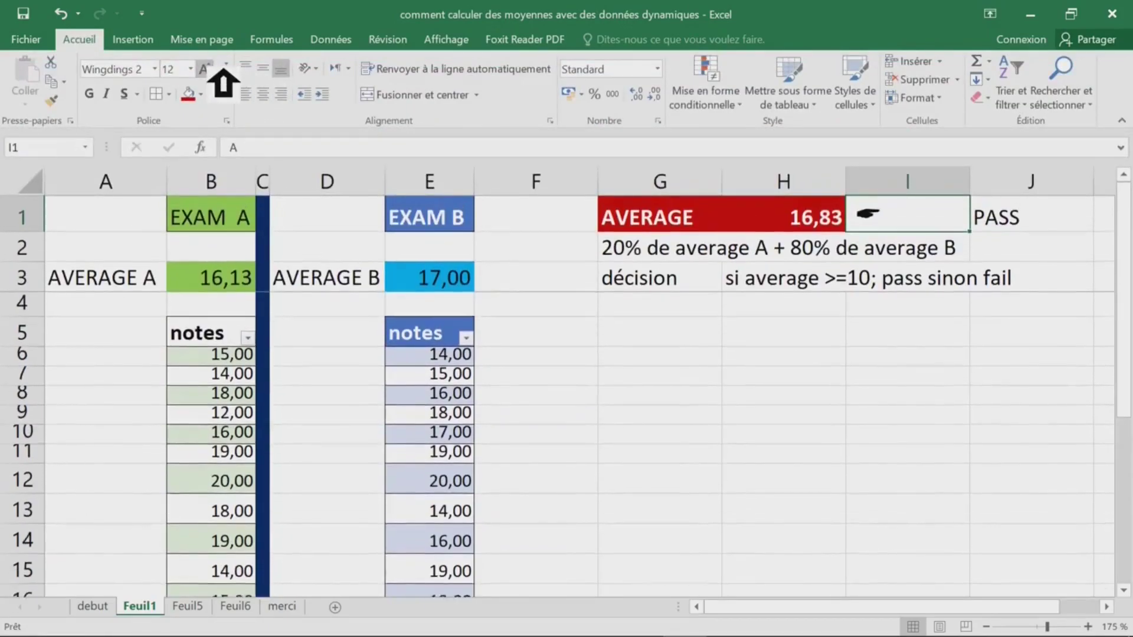
{"action": "left_click", "coordinate": [223, 69]}
{"action": "left_click", "coordinate": [757, 411]}
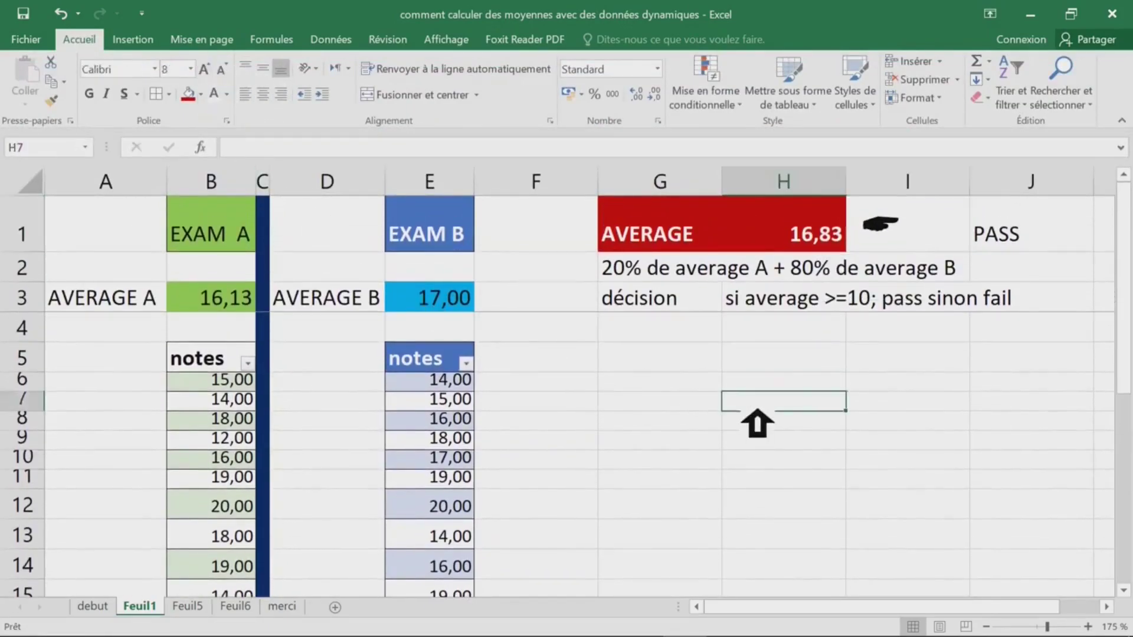
Release the frozen panes and freeze them again at B4, so rows 1 to 3 and column A stay fixed.
{"action": "left_click", "coordinate": [195, 295]}
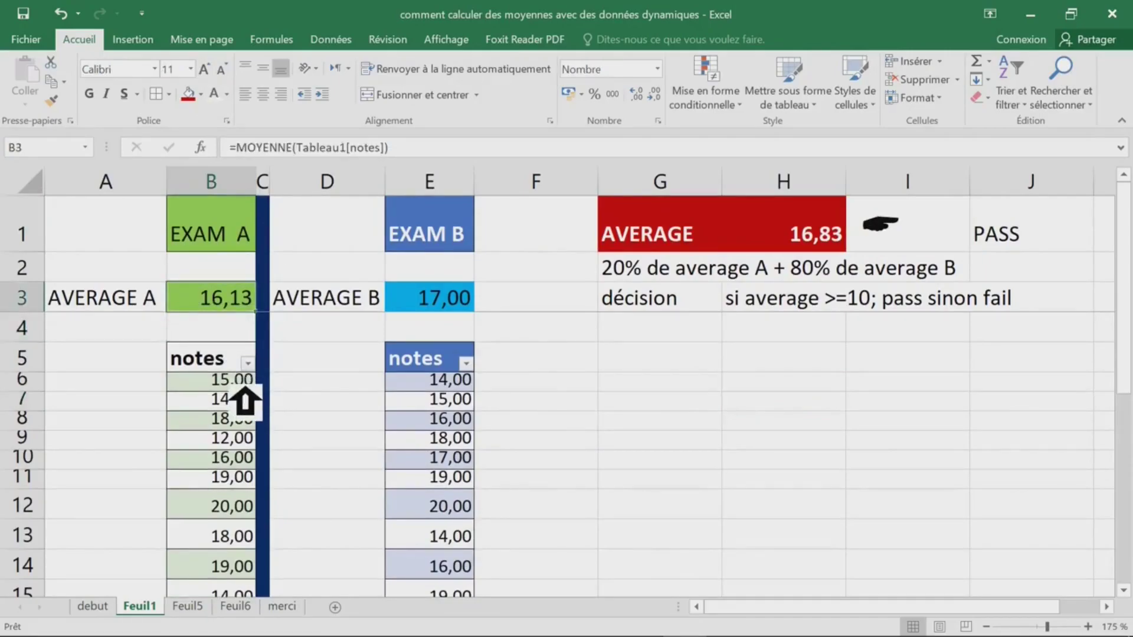
{"action": "left_click", "coordinate": [446, 39]}
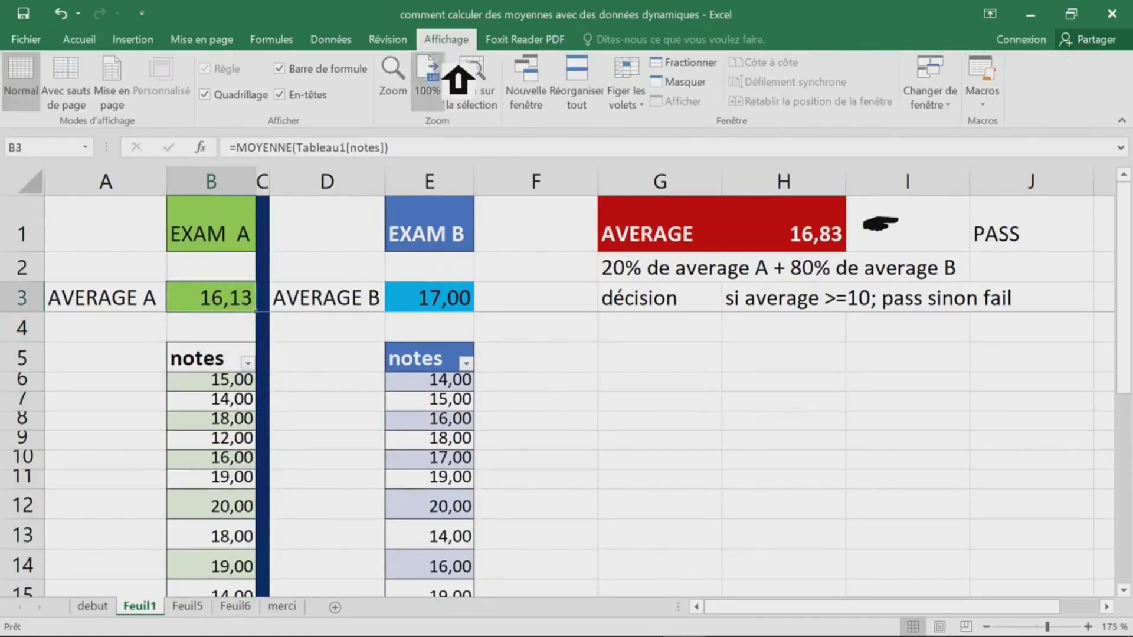
{"action": "left_click", "coordinate": [244, 330]}
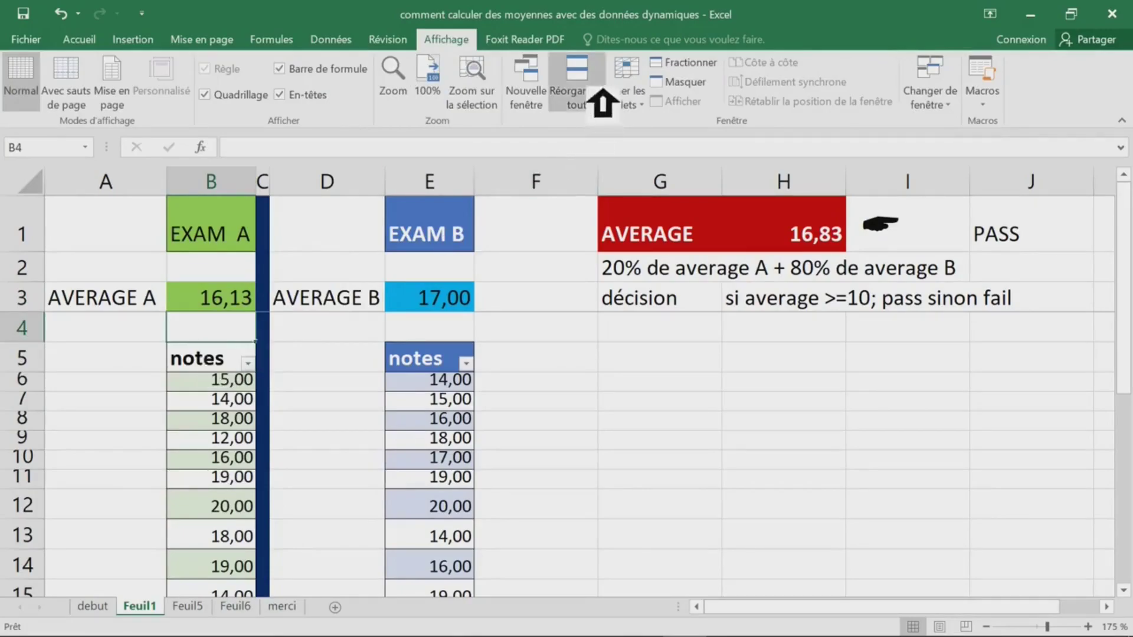
{"action": "left_click", "coordinate": [642, 101]}
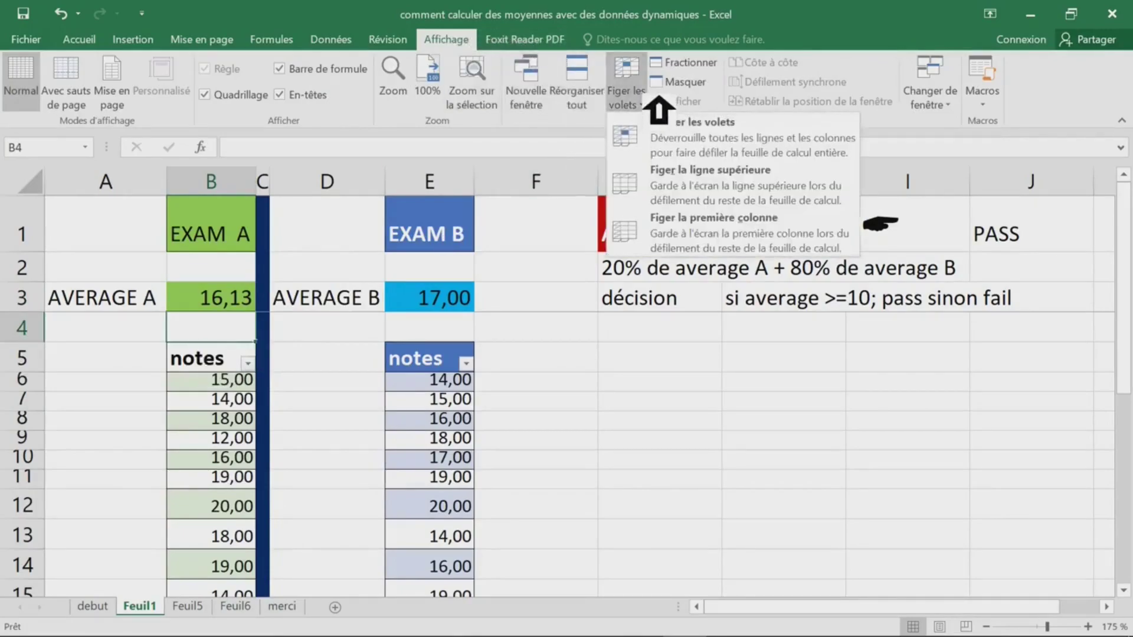
{"action": "left_click", "coordinate": [643, 130]}
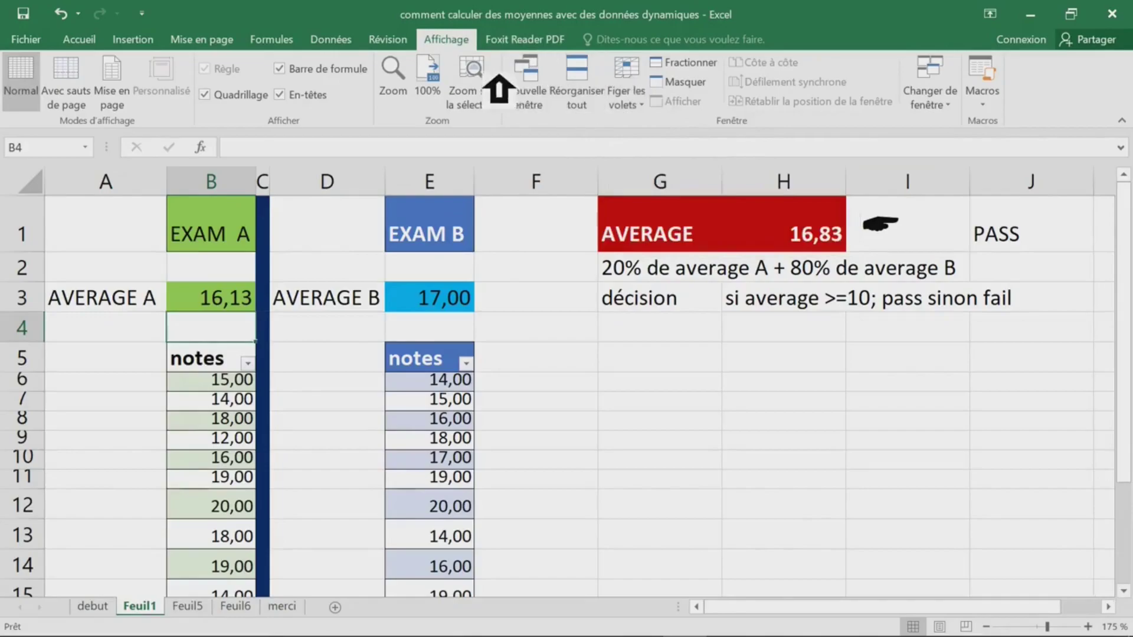
{"action": "left_click", "coordinate": [635, 103]}
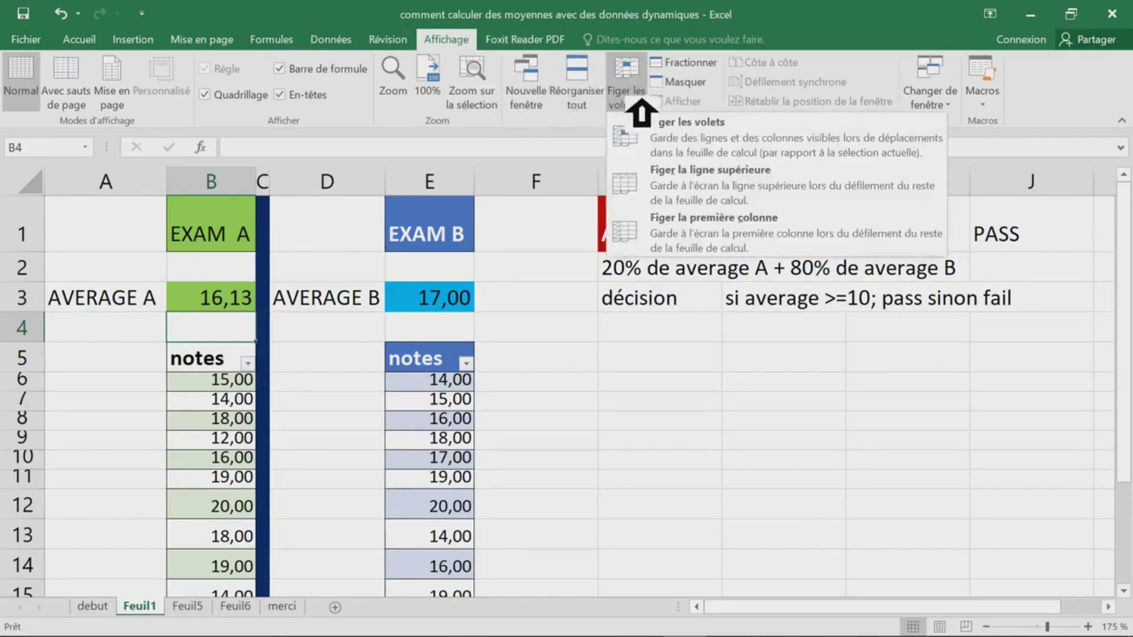
{"action": "left_click", "coordinate": [709, 153]}
Add the note 18 in B18 for EXAM A and 19,5 in E18 for EXAM B.
{"action": "scroll", "coordinate": [680, 376], "scroll_direction": "down", "scroll_amount": 4}
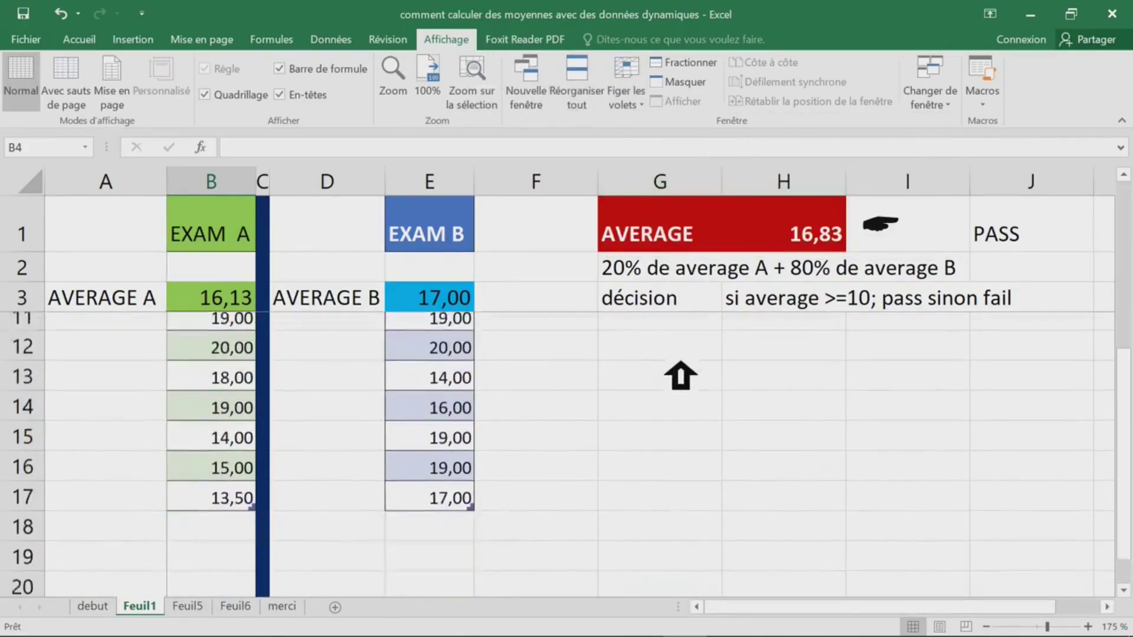
{"action": "left_click", "coordinate": [239, 389]}
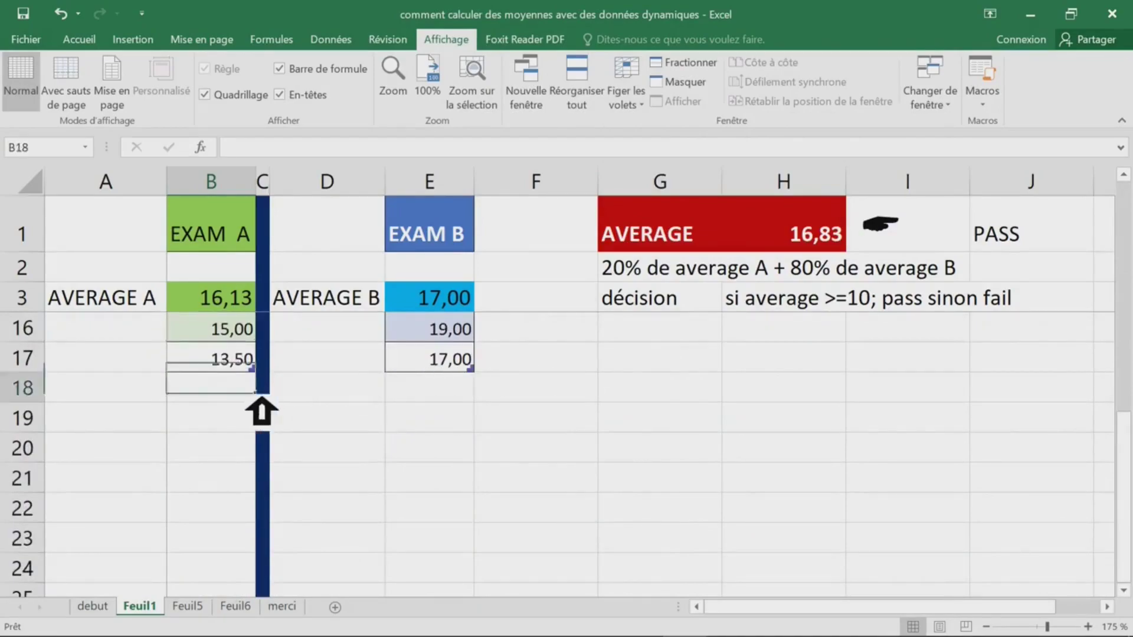
{"action": "type", "text": "18"}
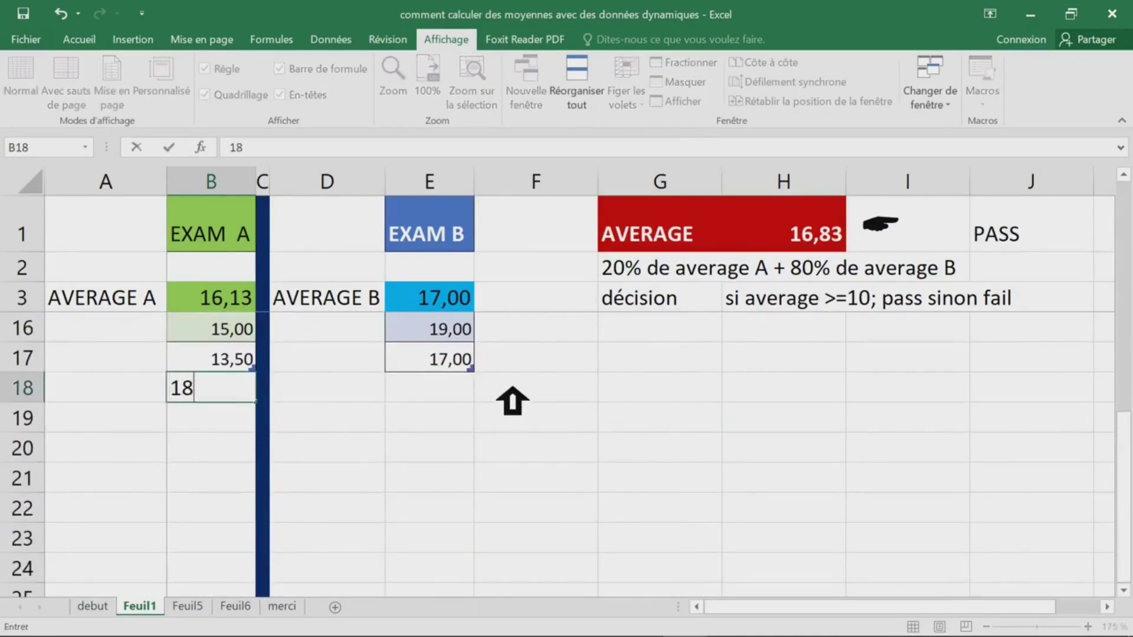
{"action": "left_click", "coordinate": [442, 392]}
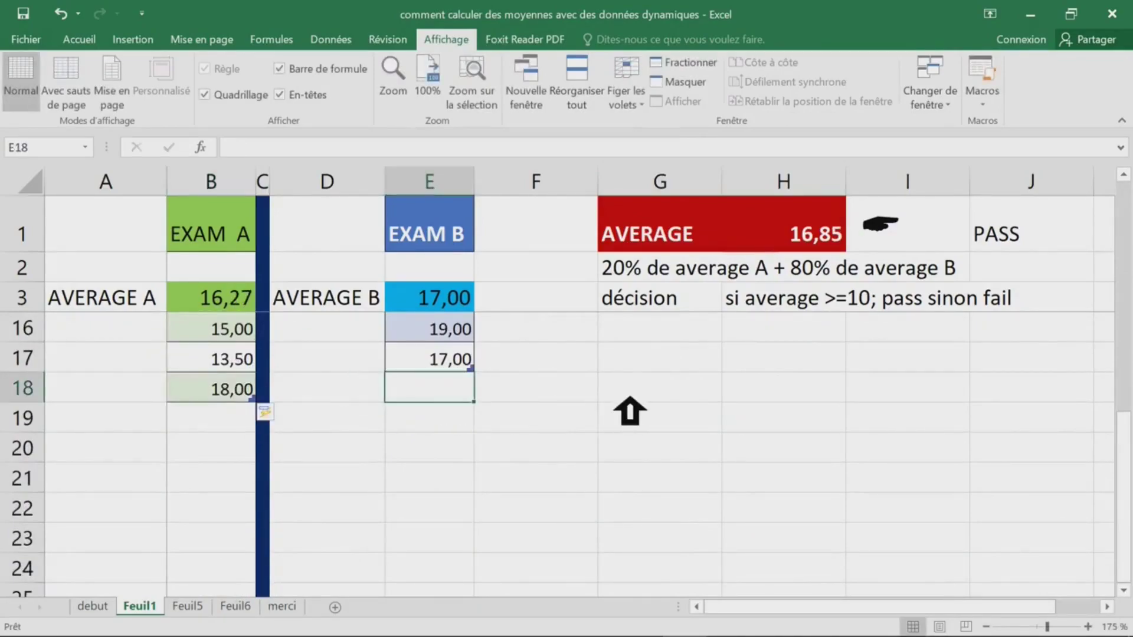
{"action": "type", "text": "19,5"}
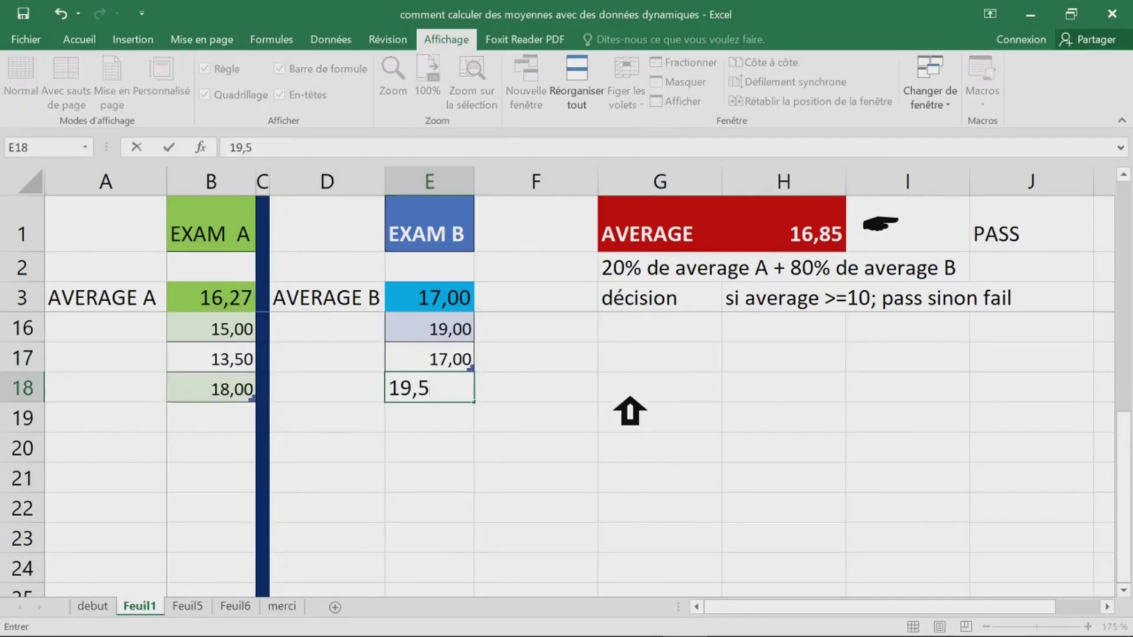
{"action": "key", "text": "Return"}
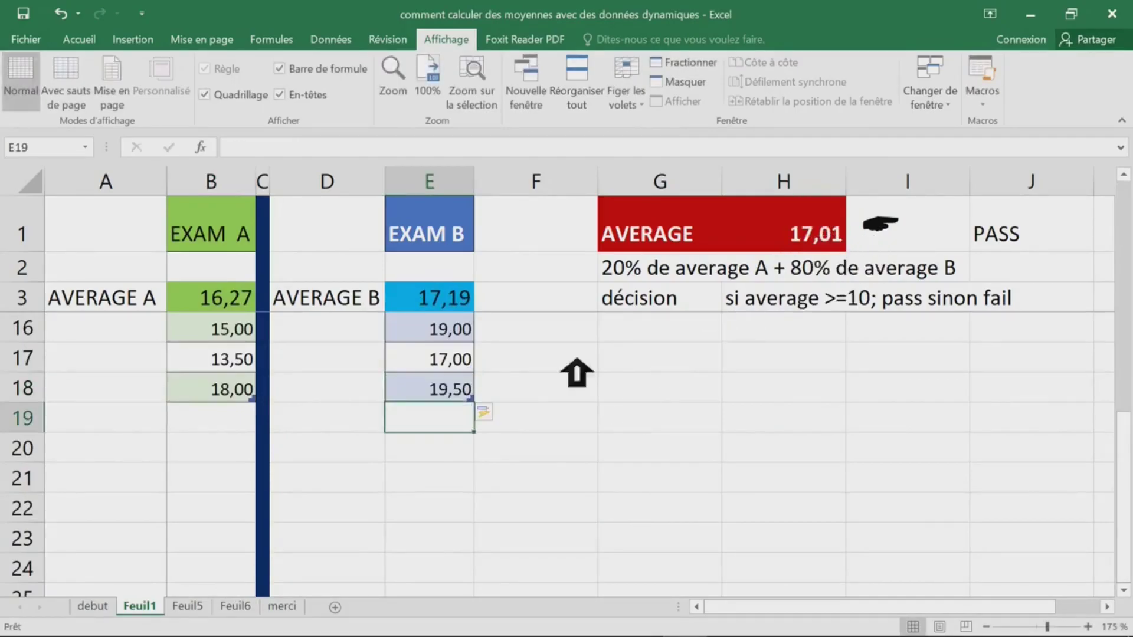
{"action": "left_click", "coordinate": [235, 423]}
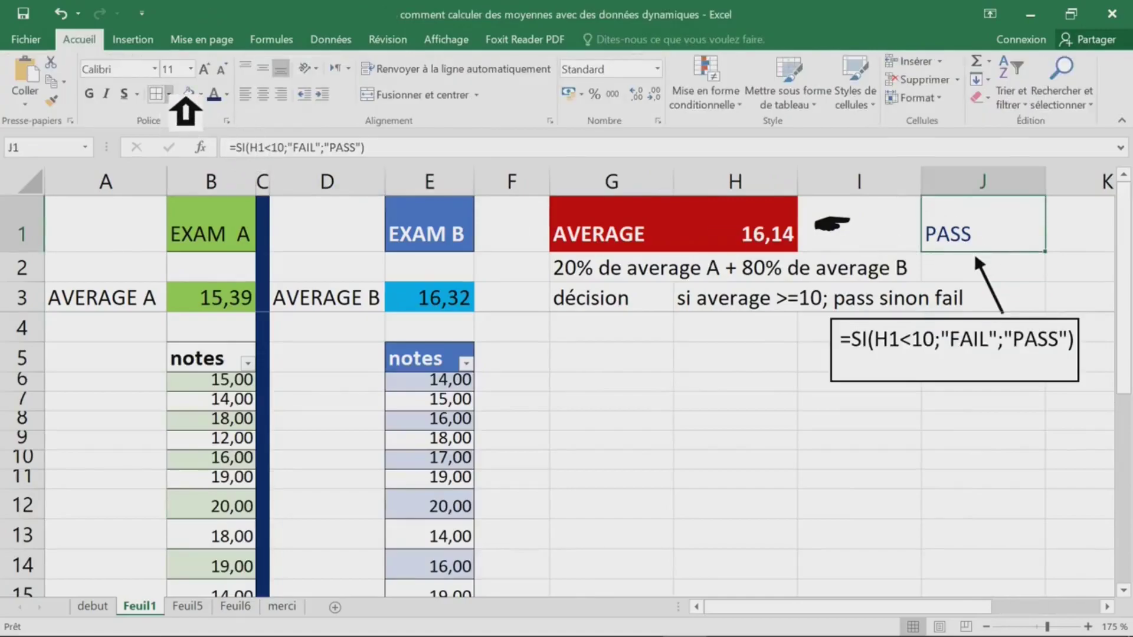
Format the decision cell J1 with a black fill and white text.
{"action": "left_click", "coordinate": [202, 94]}
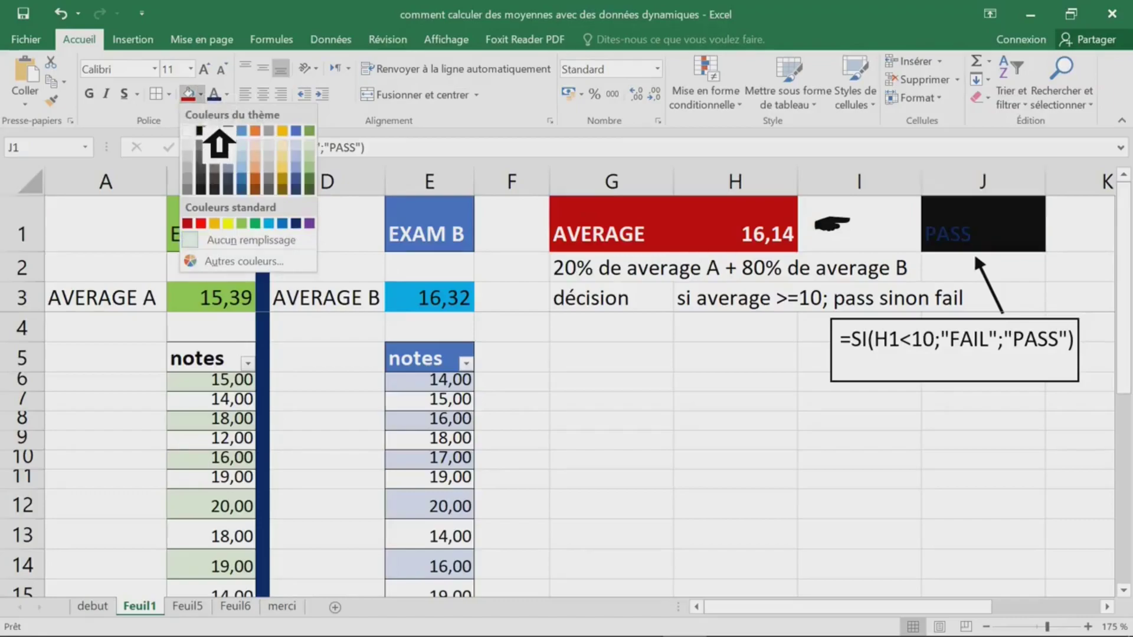
{"action": "left_click", "coordinate": [201, 130]}
{"action": "left_click", "coordinate": [228, 94]}
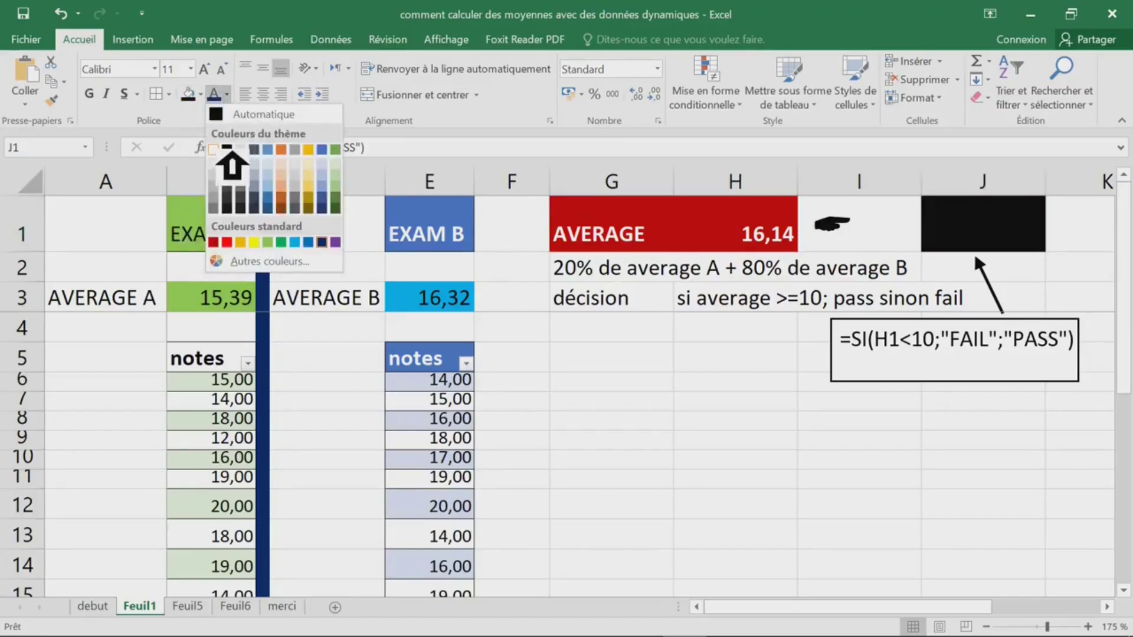
{"action": "left_click", "coordinate": [234, 148]}
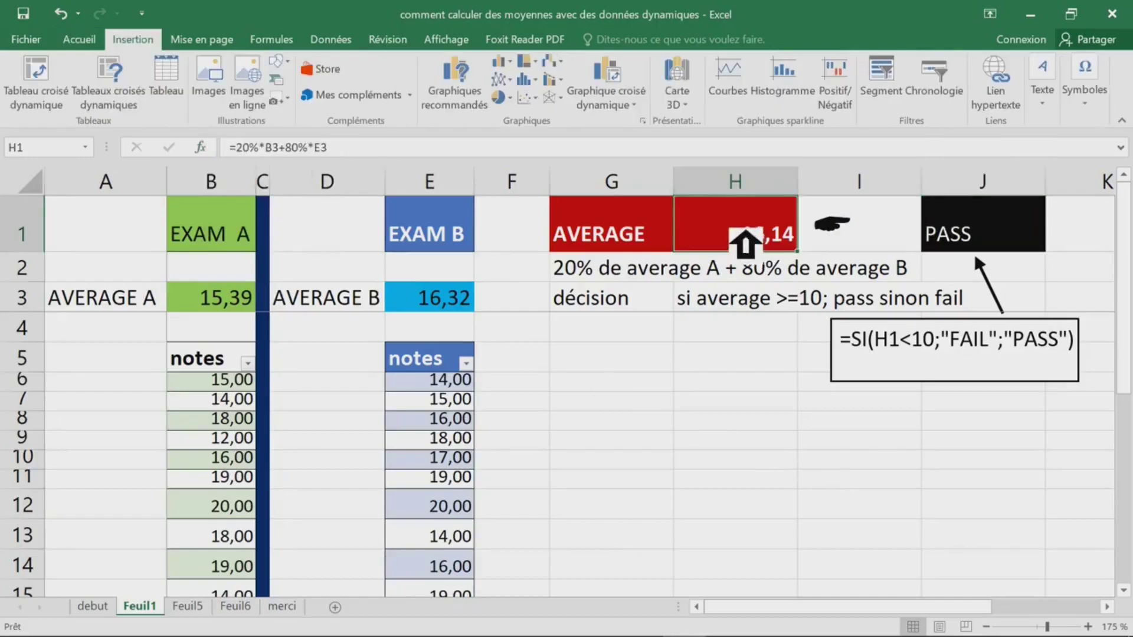
Add a comment to the weighted average in H1 containing its formula =20%*B3+80%*E3, and display the comment to check it.
{"action": "right_click", "coordinate": [745, 236]}
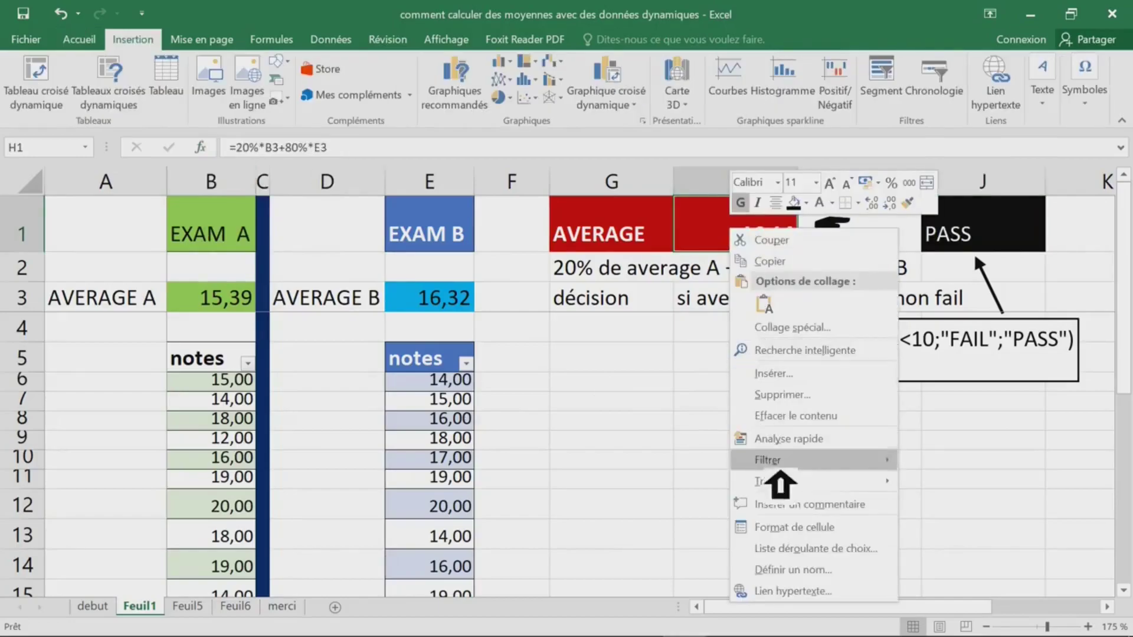
{"action": "left_click", "coordinate": [761, 504]}
{"action": "type", "text": "=20%*B3+80%*E3"}
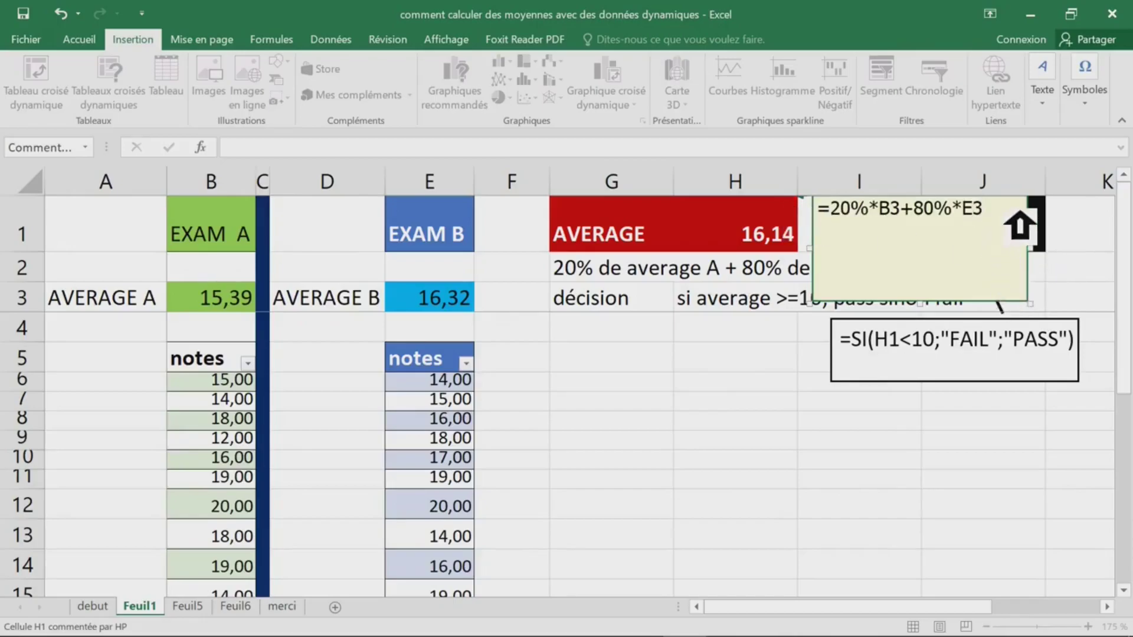
{"action": "left_click_drag", "start_coordinate": [1018, 213], "coordinate": [831, 212]}
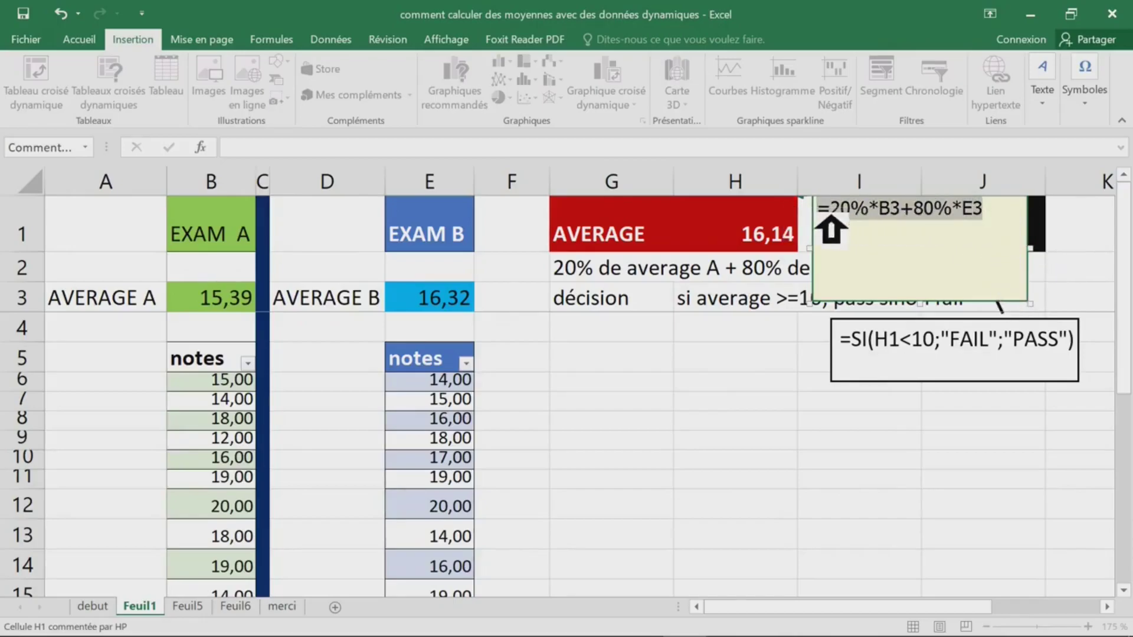
{"action": "left_click", "coordinate": [726, 365]}
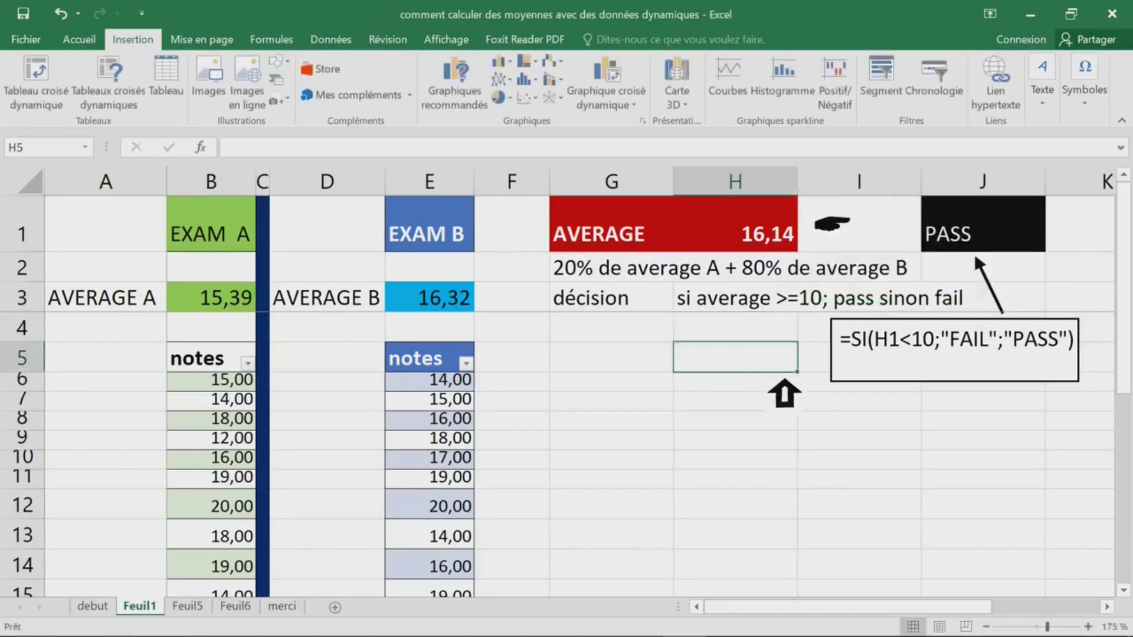
{"action": "mouse_move", "coordinate": [736, 227]}
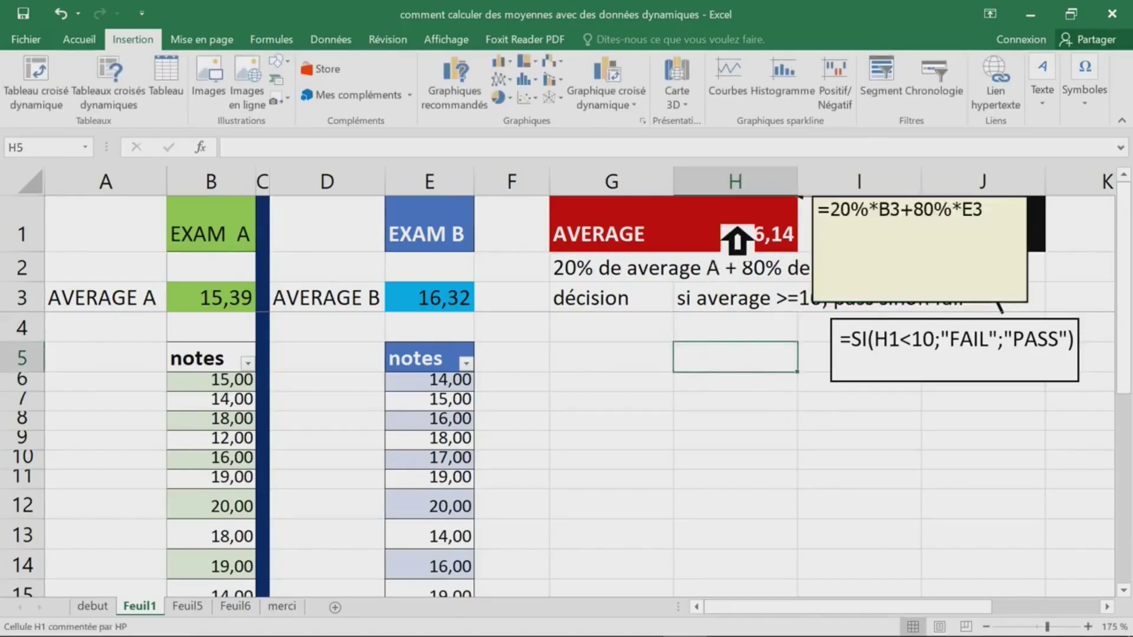
{"action": "left_click", "coordinate": [738, 239]}
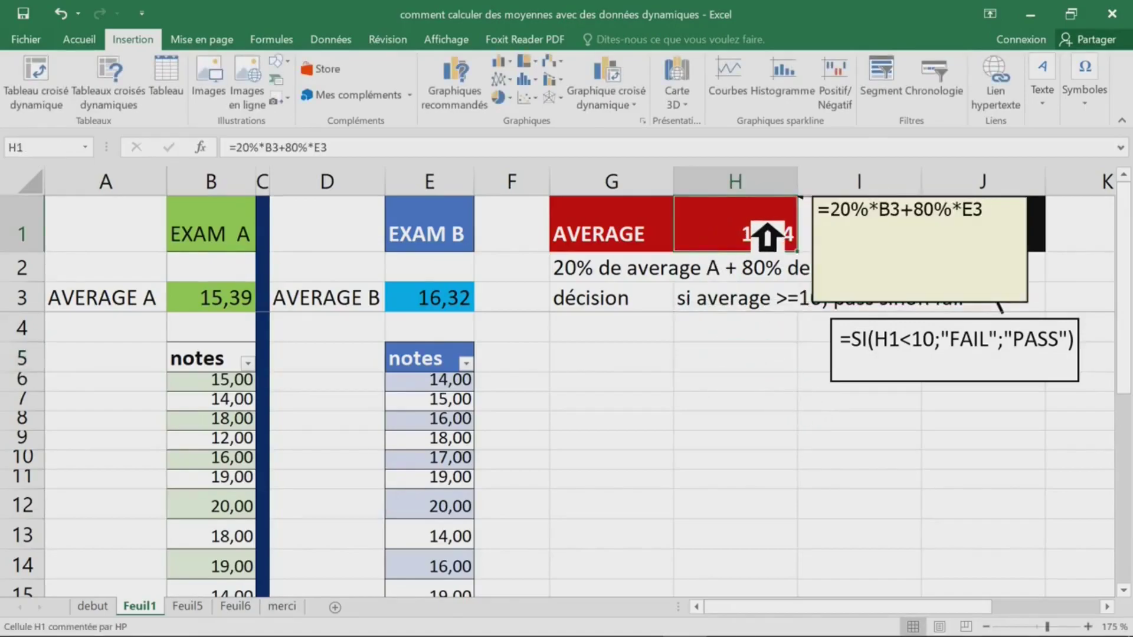
{"action": "mouse_move", "coordinate": [765, 236]}
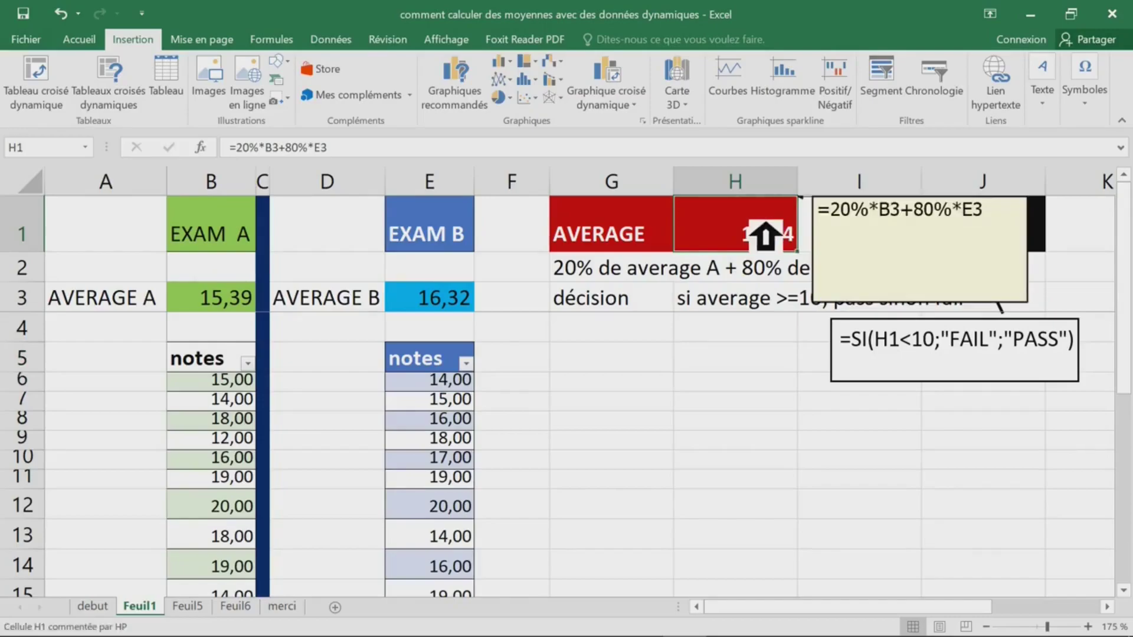